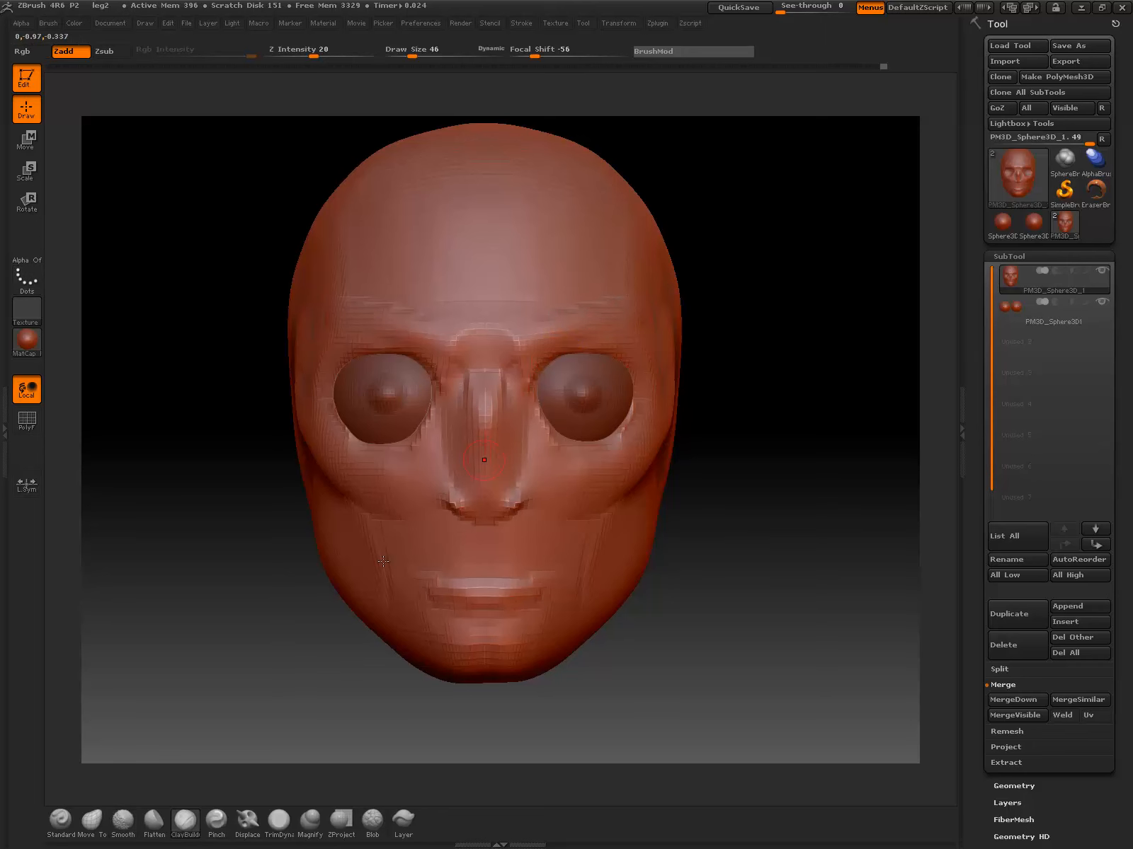
Step: Flatten the areas around the eye sockets and cheeks with the TrimDynamic brush and smooth the surface
click(278, 821)
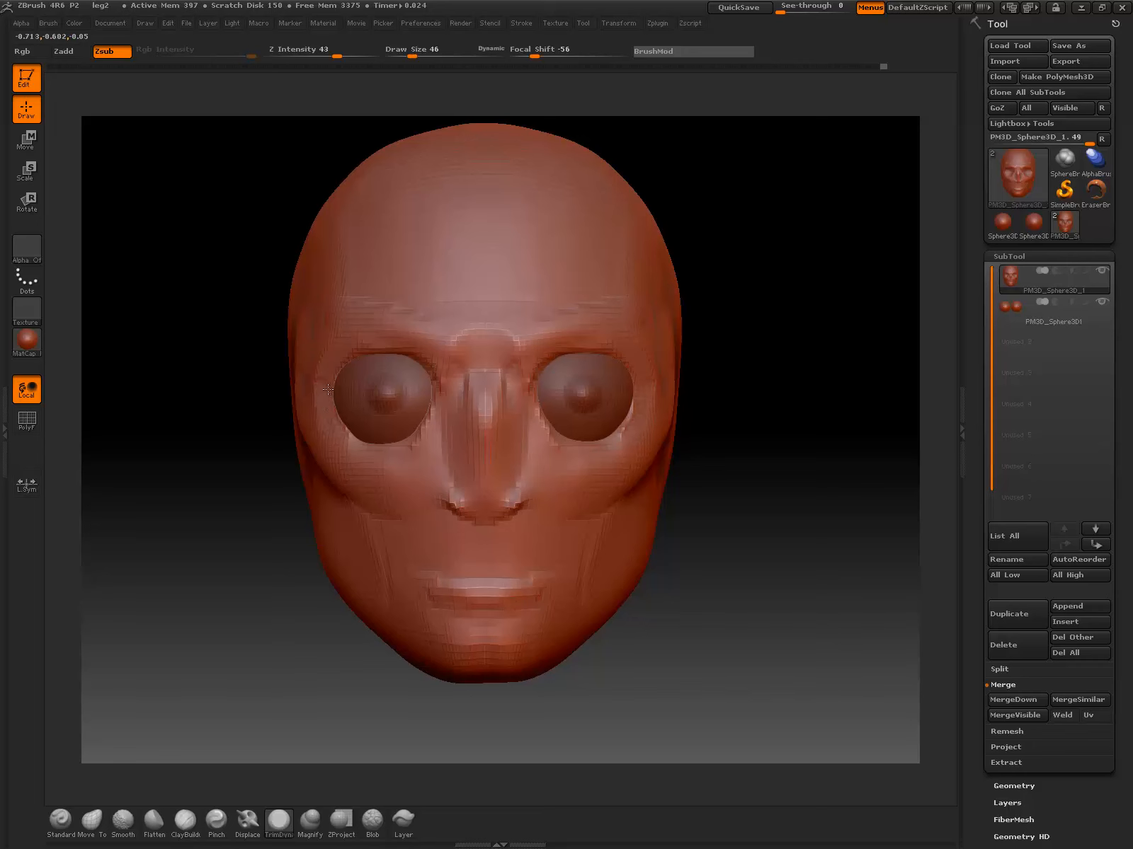
key(shift)
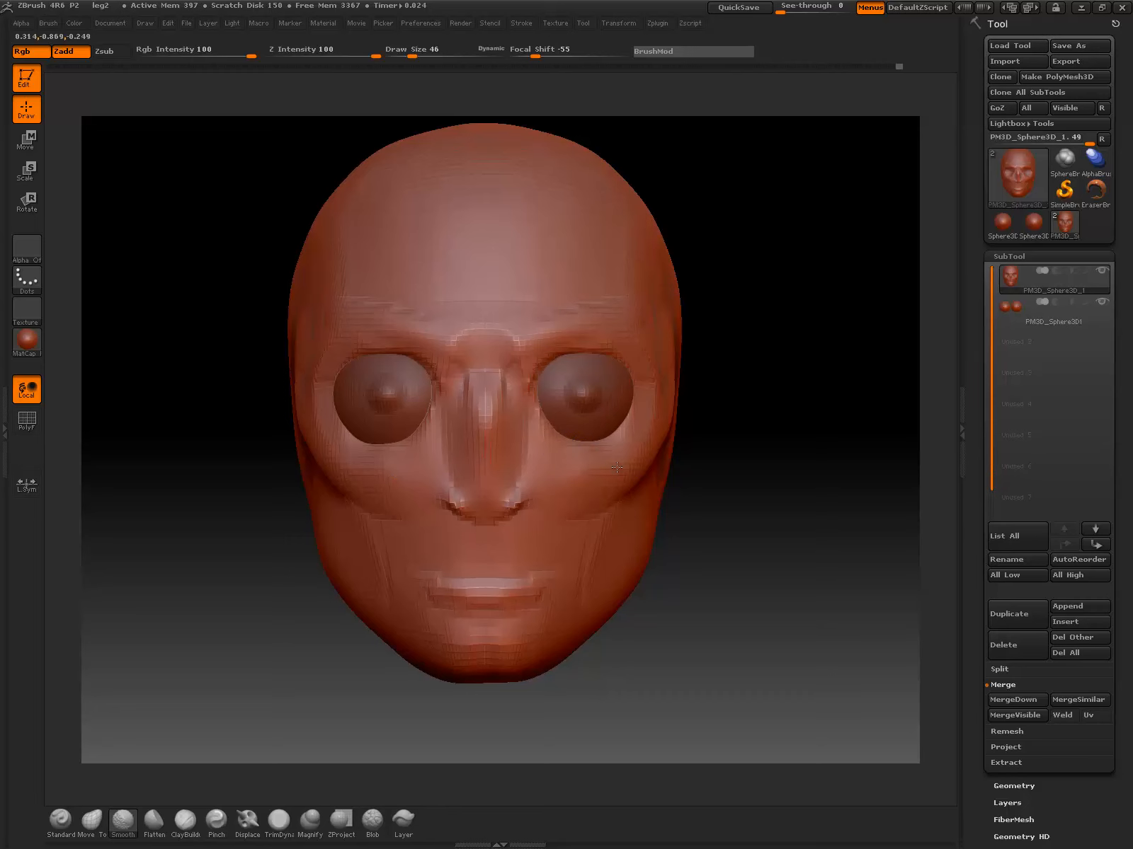
drag(744, 371, 651, 420)
shift+drag(321, 552, 273, 538)
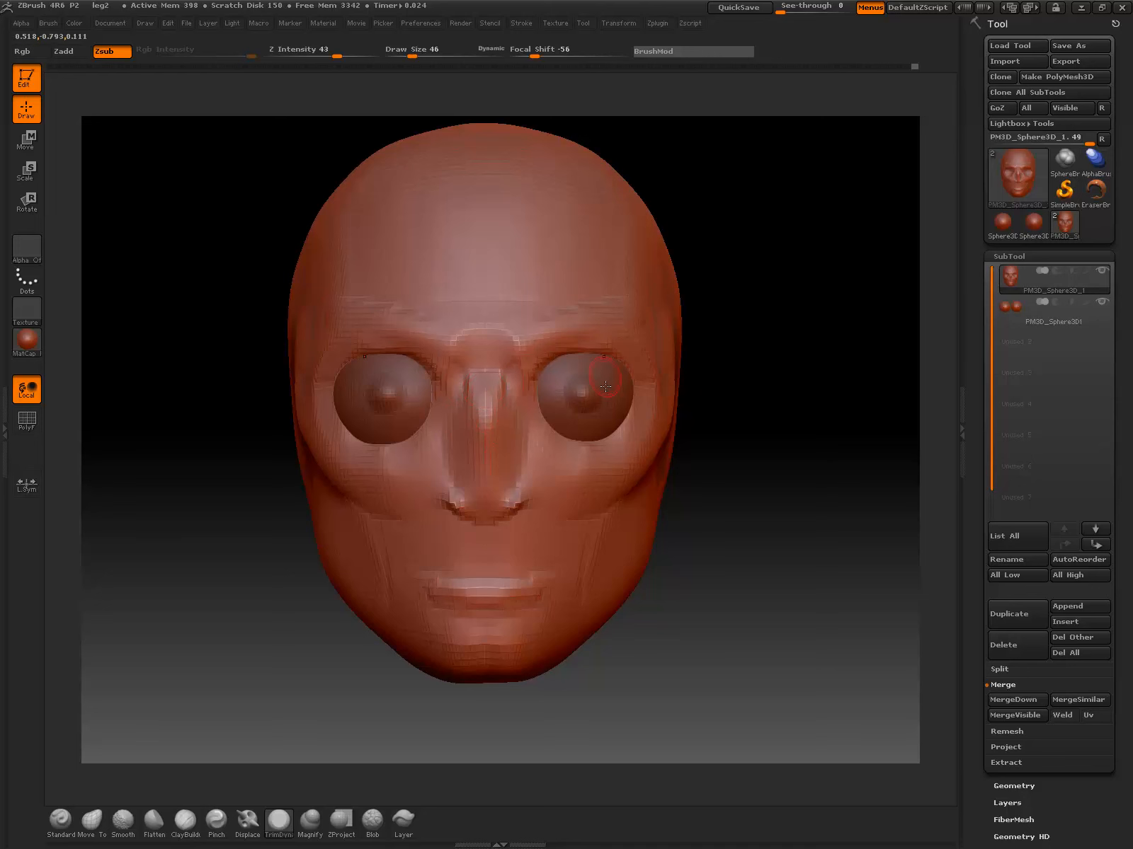
Step: Switch to Firefox and examine several celebrity headshots as reference for the brow, eye and nose shapes
key(alt+Tab)
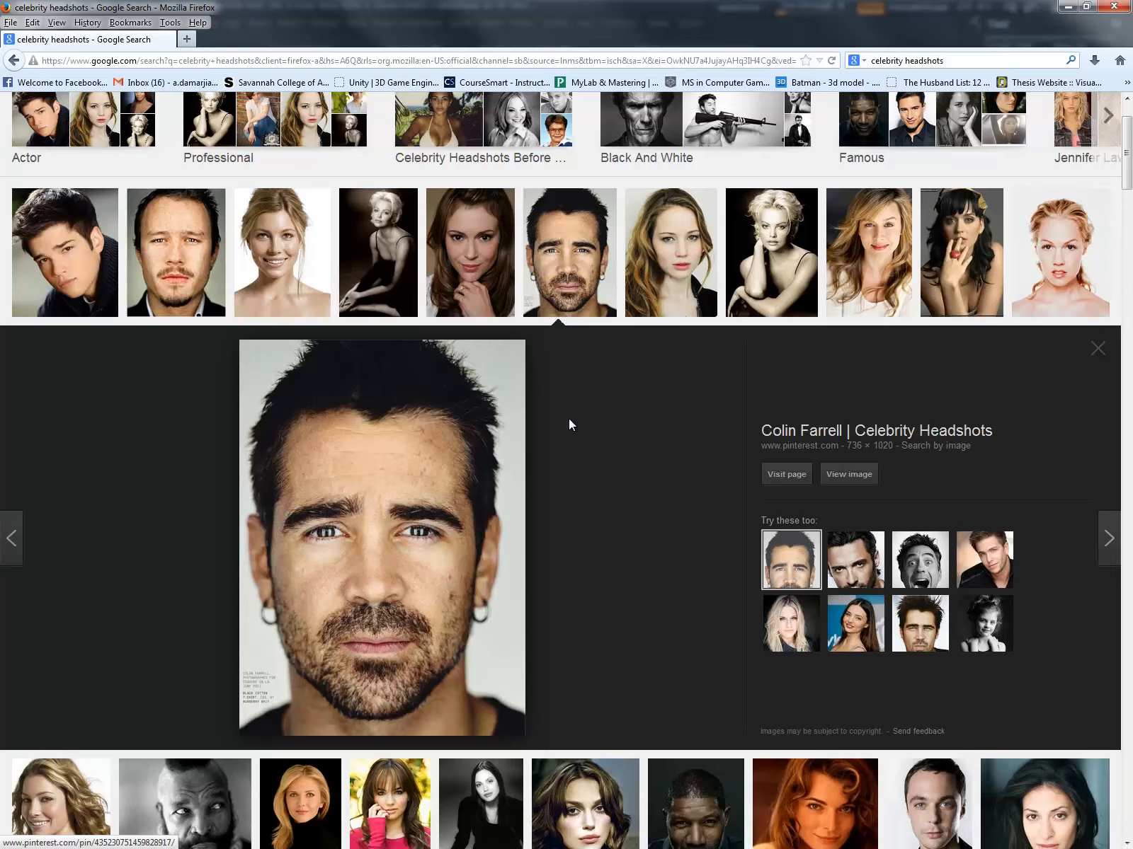
scroll(567, 418, down, 2)
scroll(565, 414, down, 2)
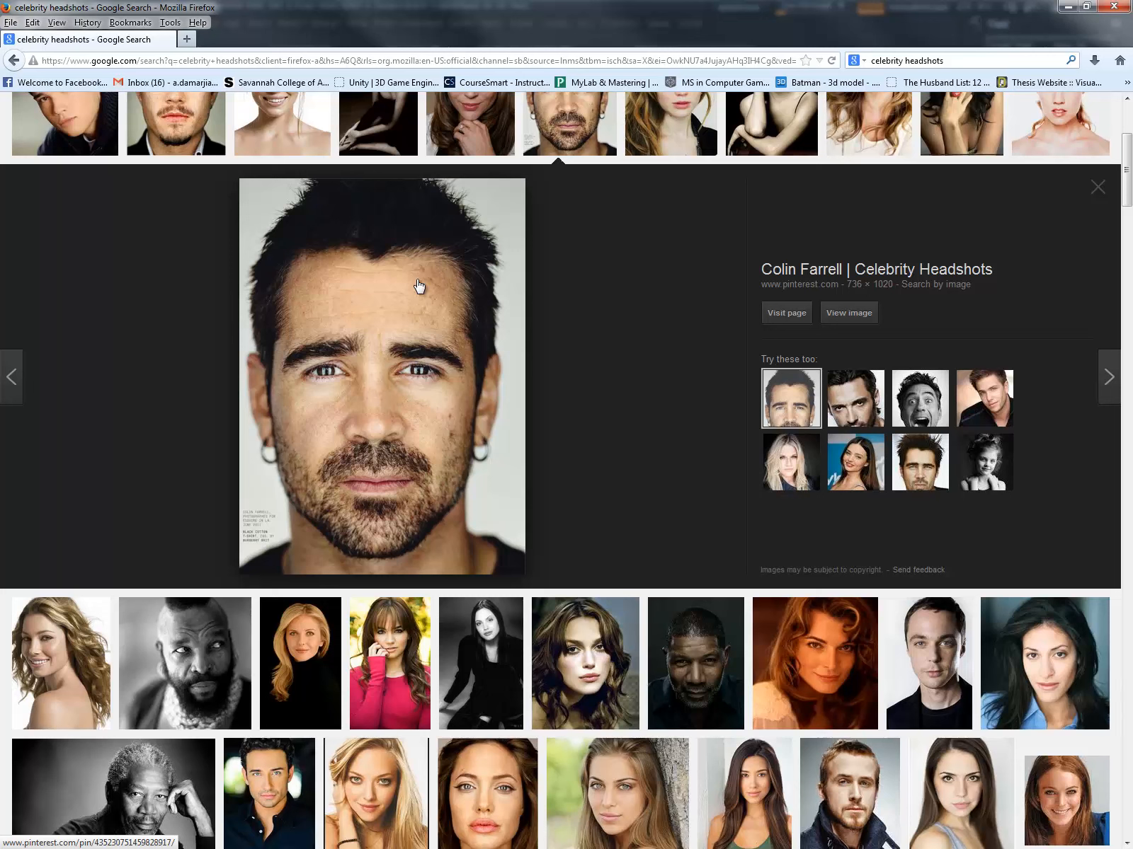
key(Right)
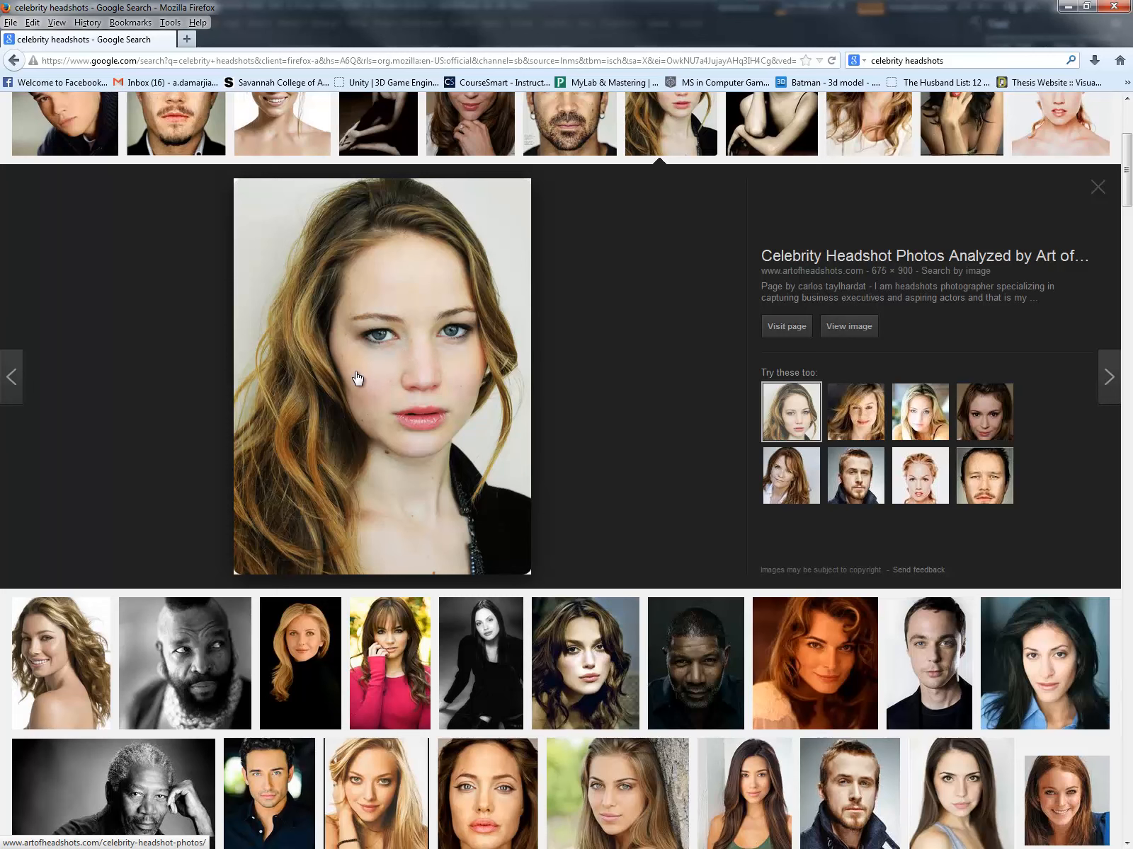
key(Right)
key(Right)
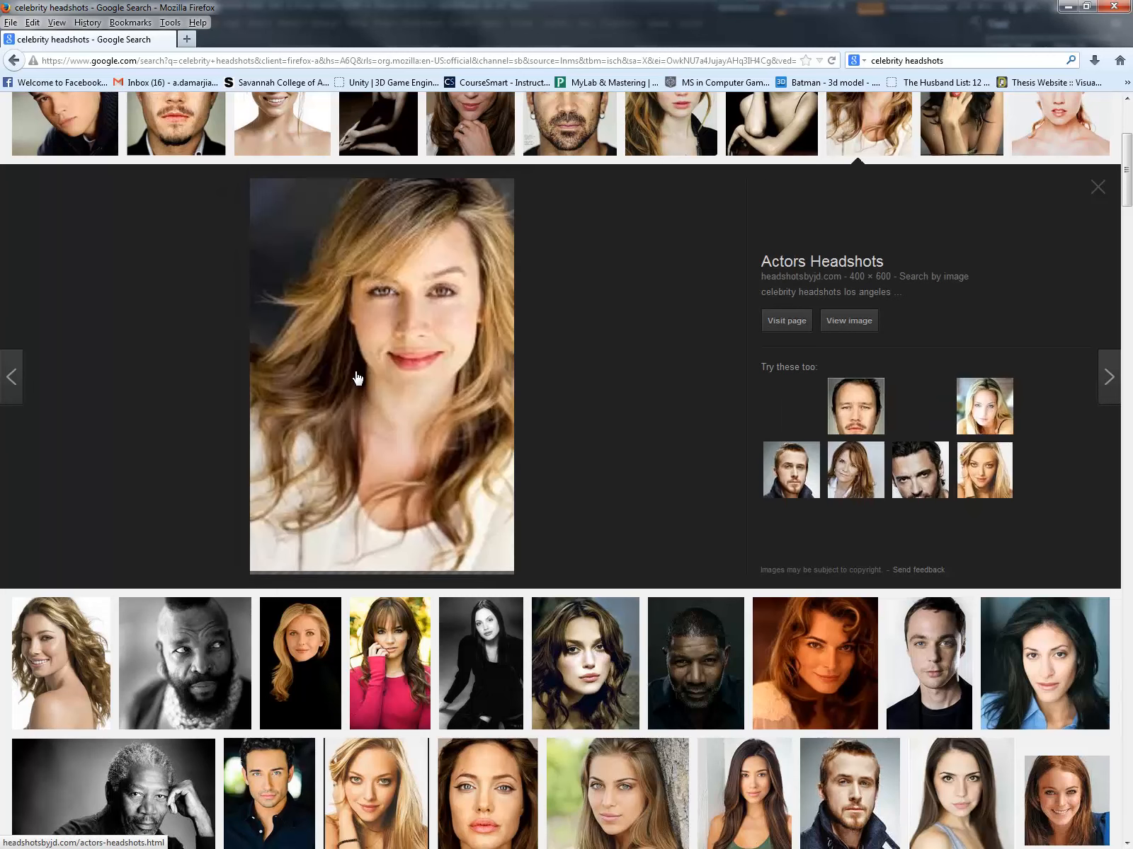
key(Right)
scroll(438, 472, down, 4)
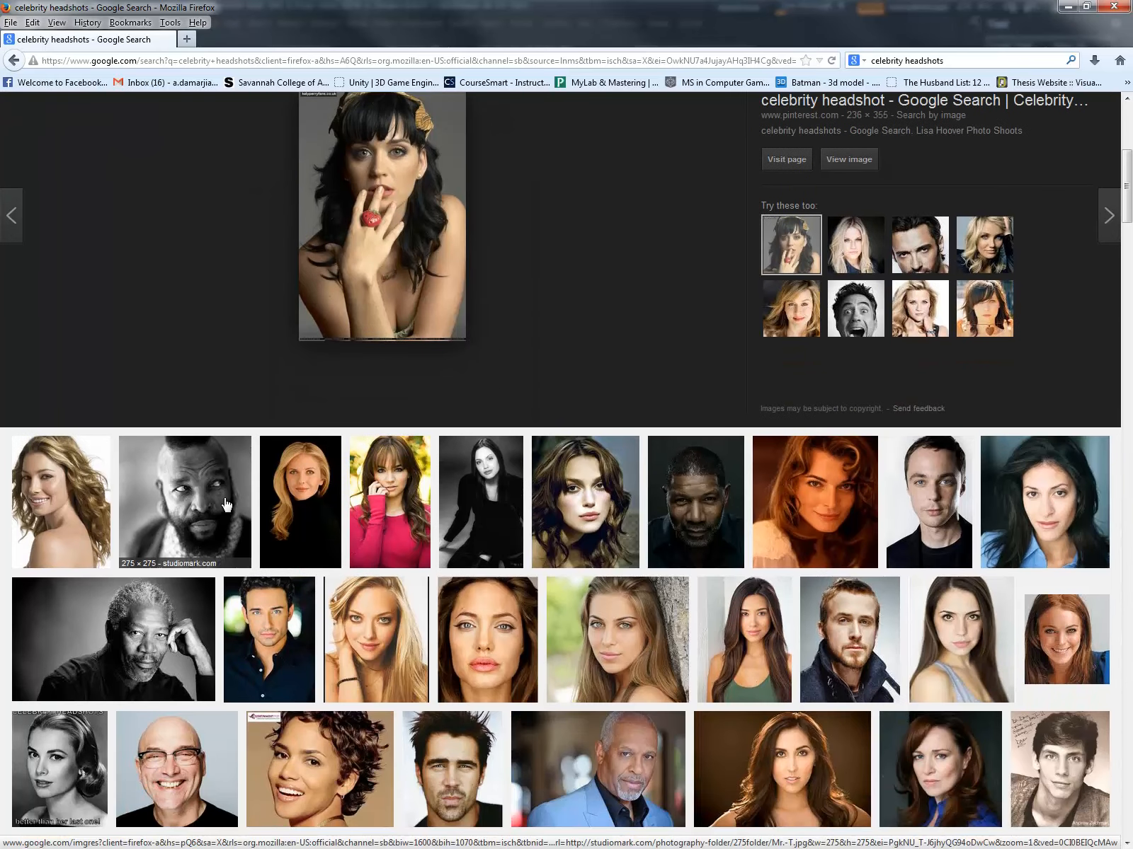
click(223, 504)
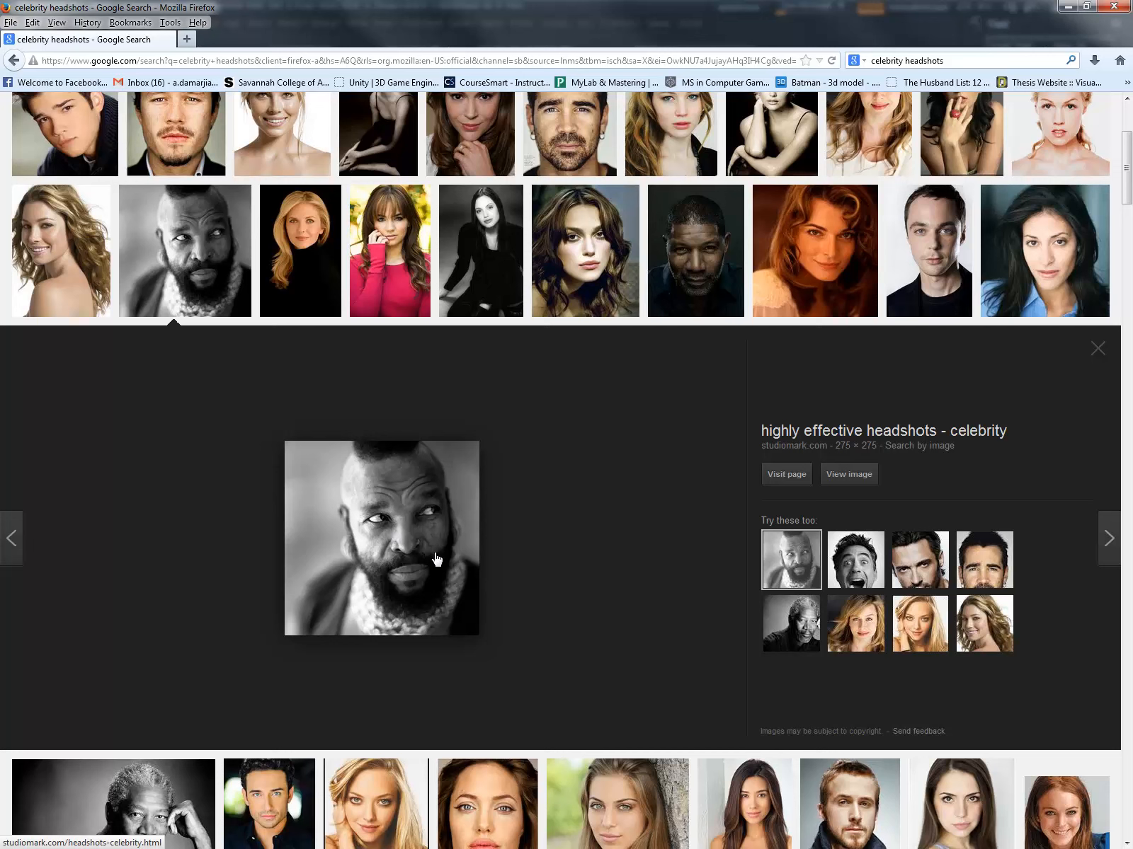
click(853, 563)
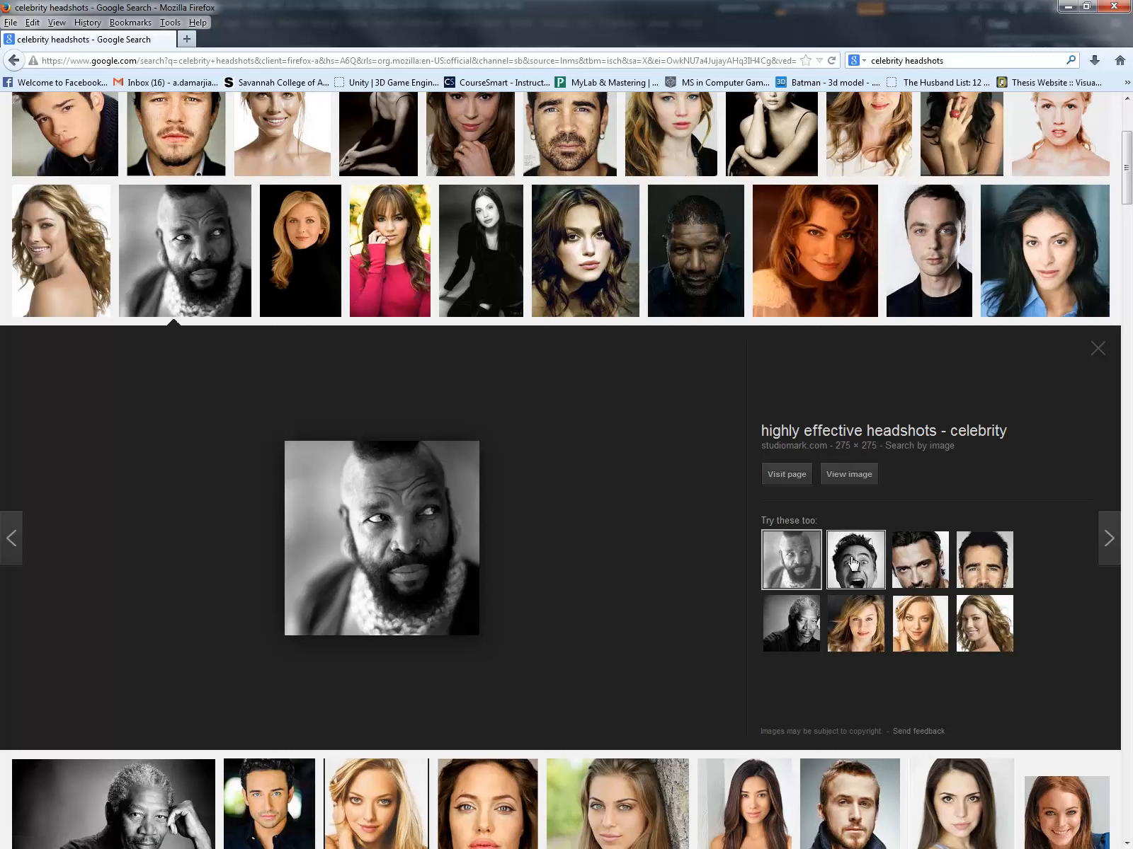
scroll(618, 516, down, 5)
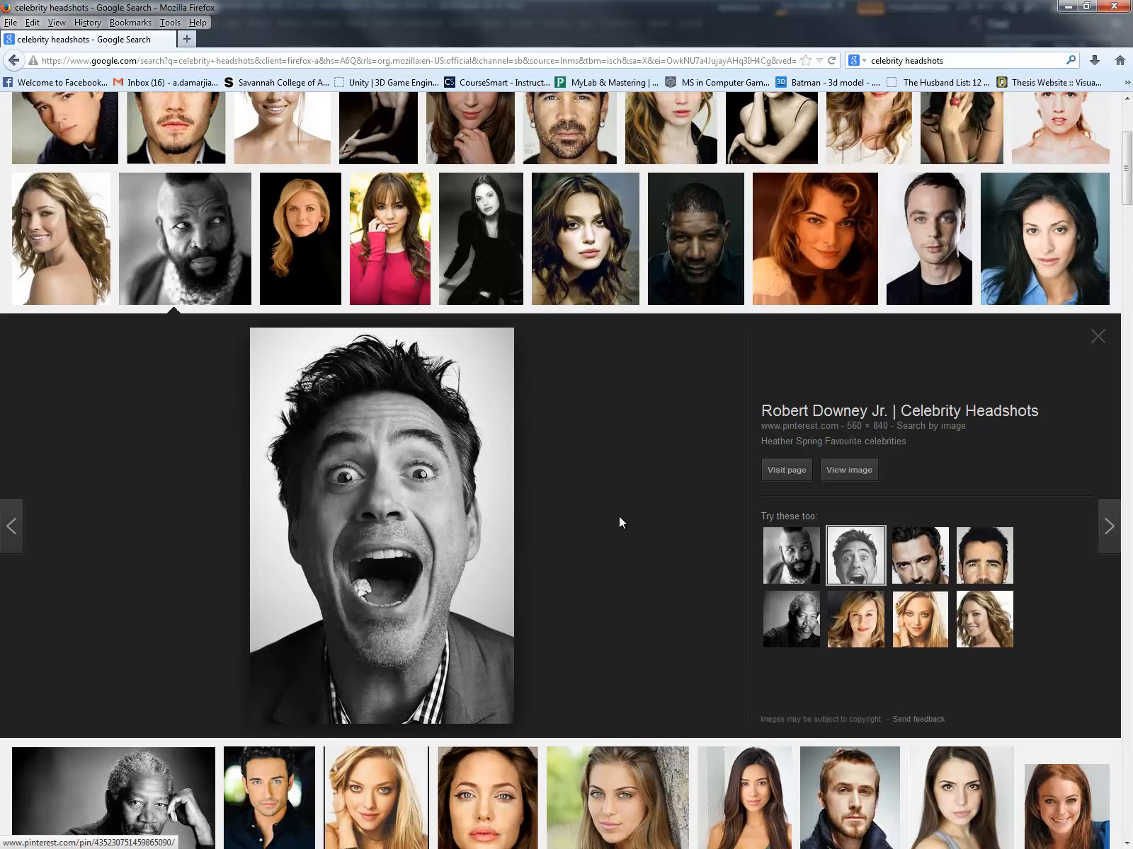
scroll(589, 517, down, 3)
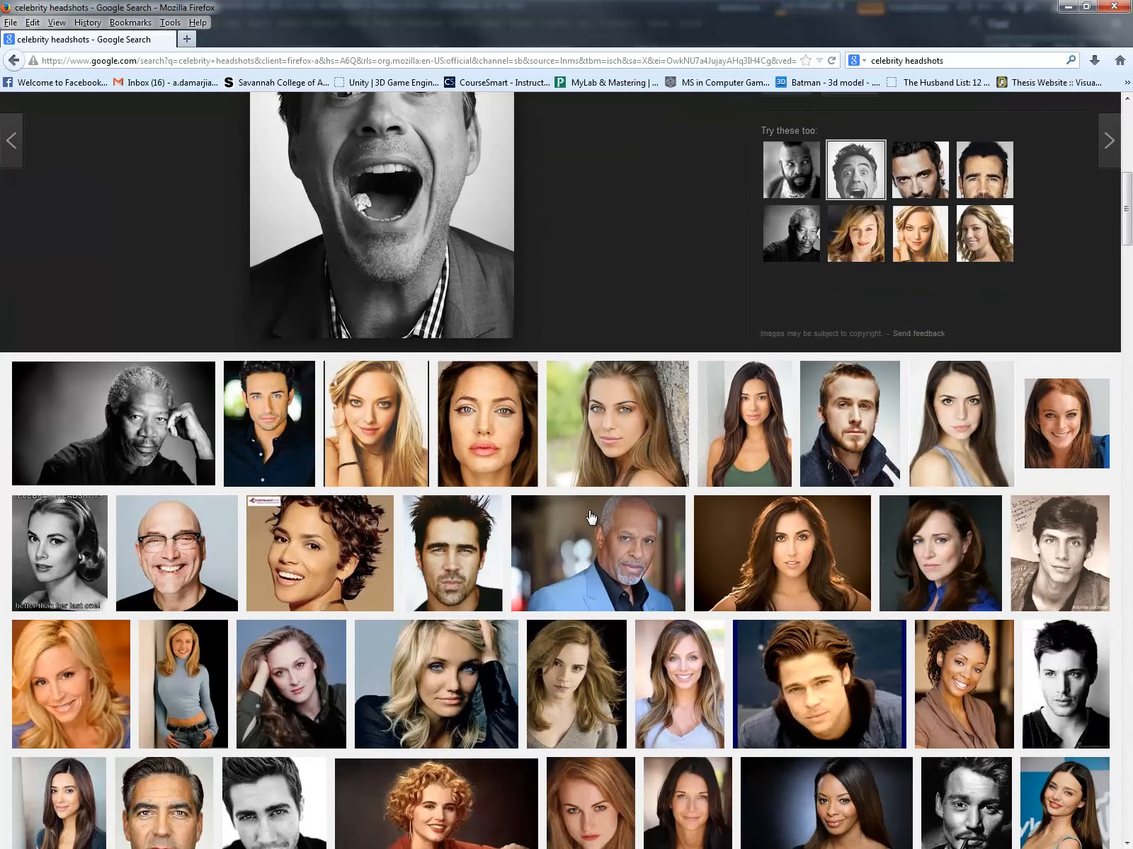
scroll(590, 517, down, 5)
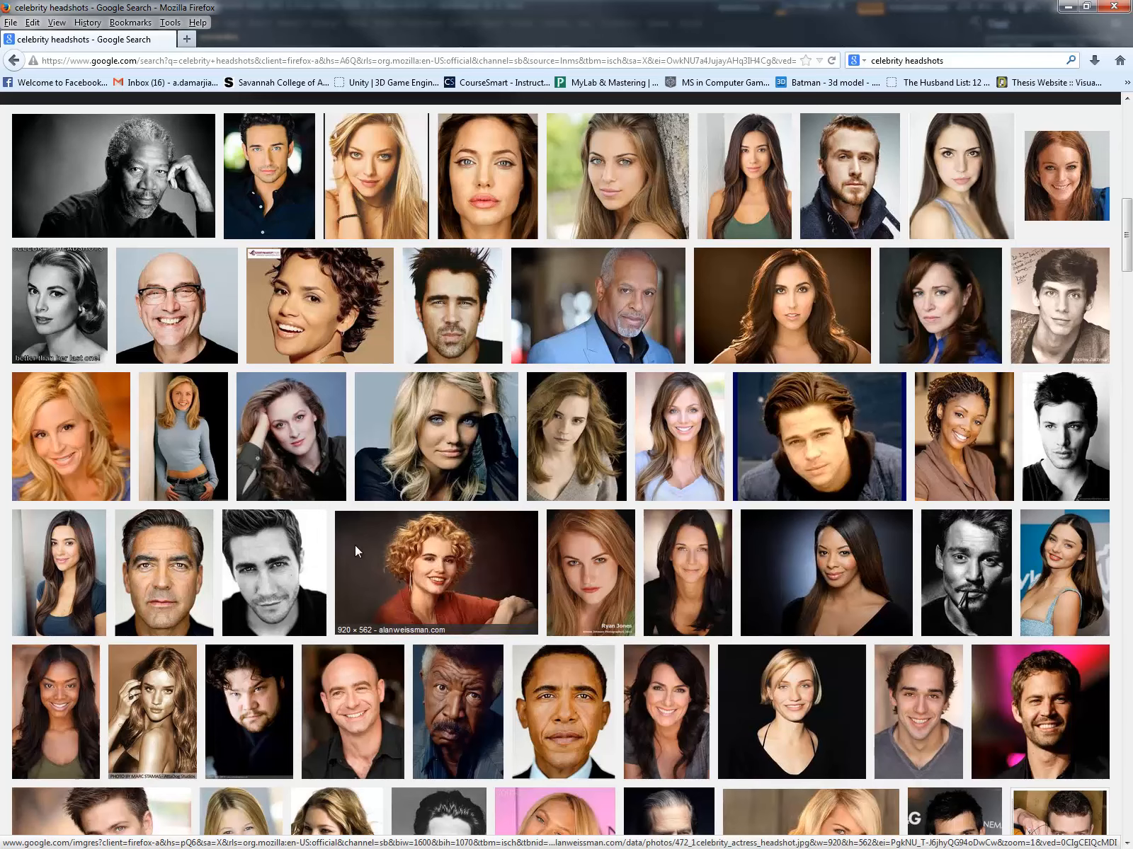
click(200, 565)
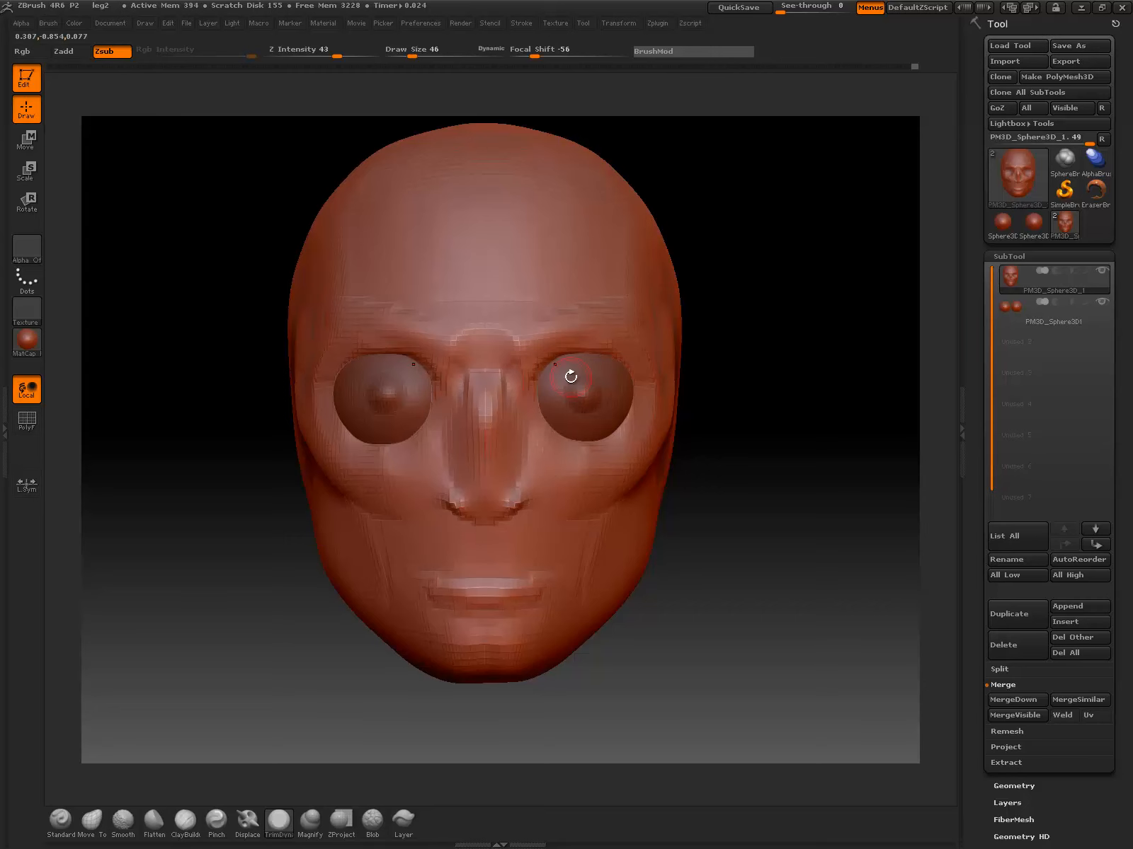
Step: Back in ZBrush, build up the inner brow and the area between the eyes with ClayBuildup at draw size 26
mouse_move(1032, 236)
mouse_move(739, 430)
mouse_down()
mouse_move(771, 437)
mouse_move(797, 468)
mouse_move(745, 448)
mouse_up()
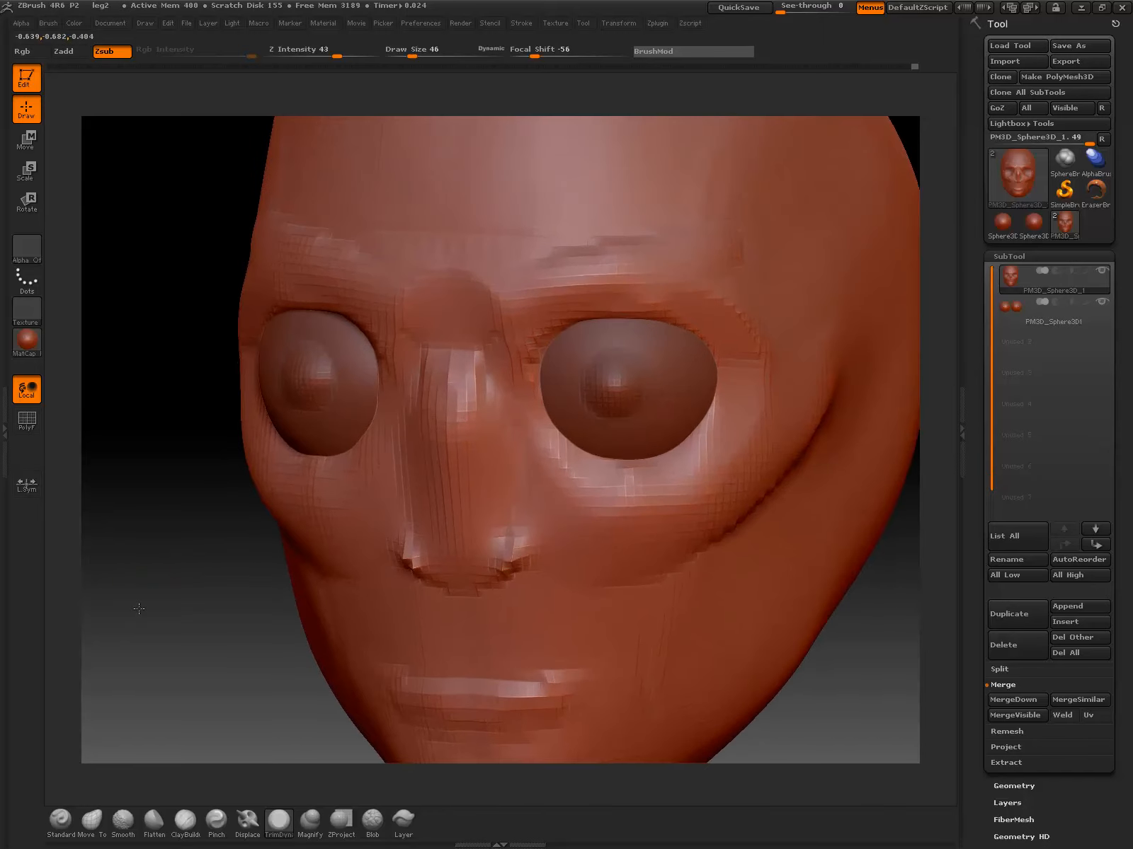
mouse_move(139, 612)
mouse_down()
mouse_move(298, 449)
mouse_move(452, 372)
mouse_move(430, 348)
mouse_move(439, 385)
mouse_move(442, 367)
mouse_up()
click(194, 833)
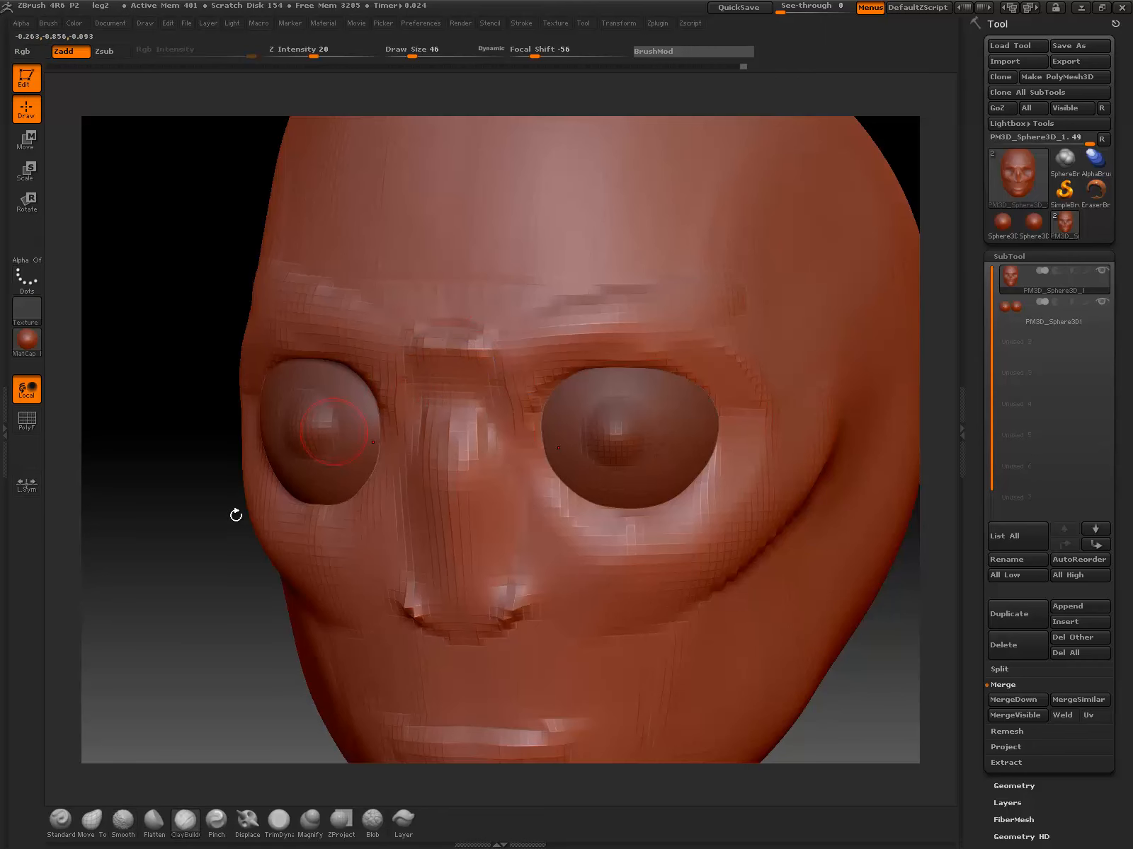
drag(235, 513, 177, 573)
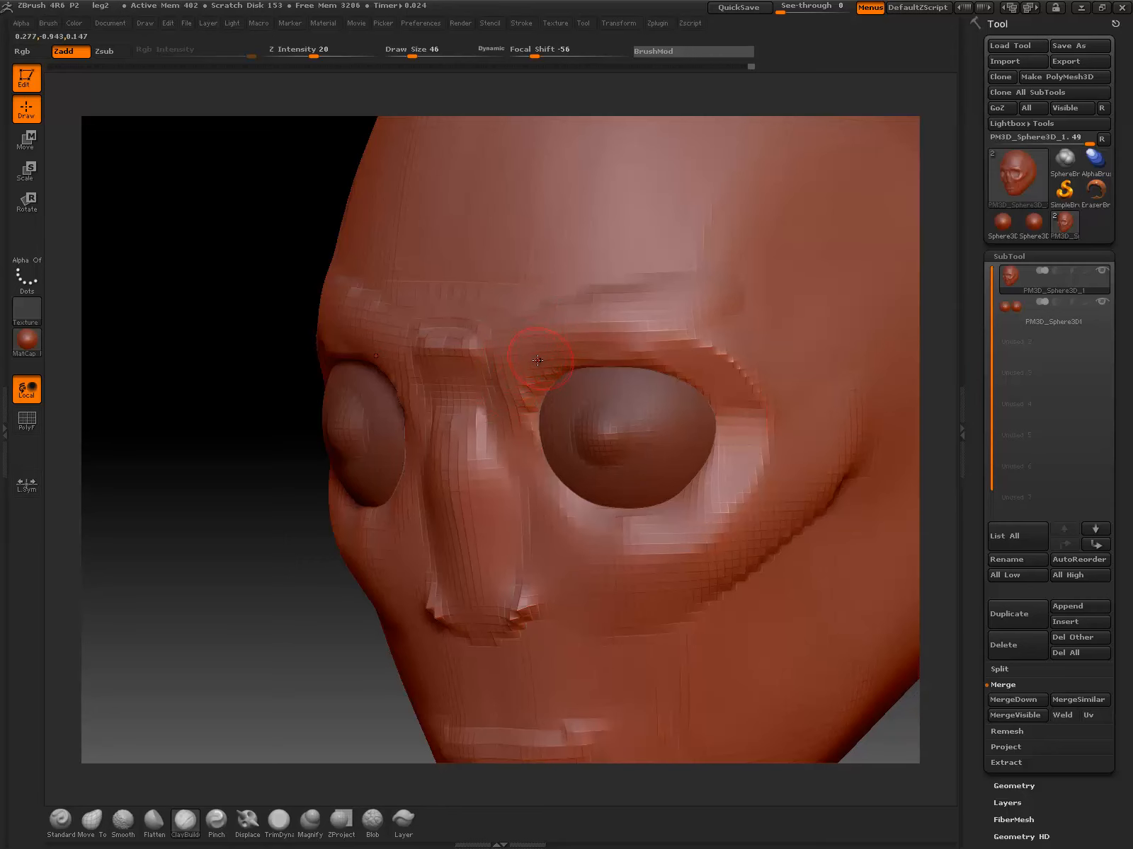
ctrl+right_drag(537, 361, 533, 365)
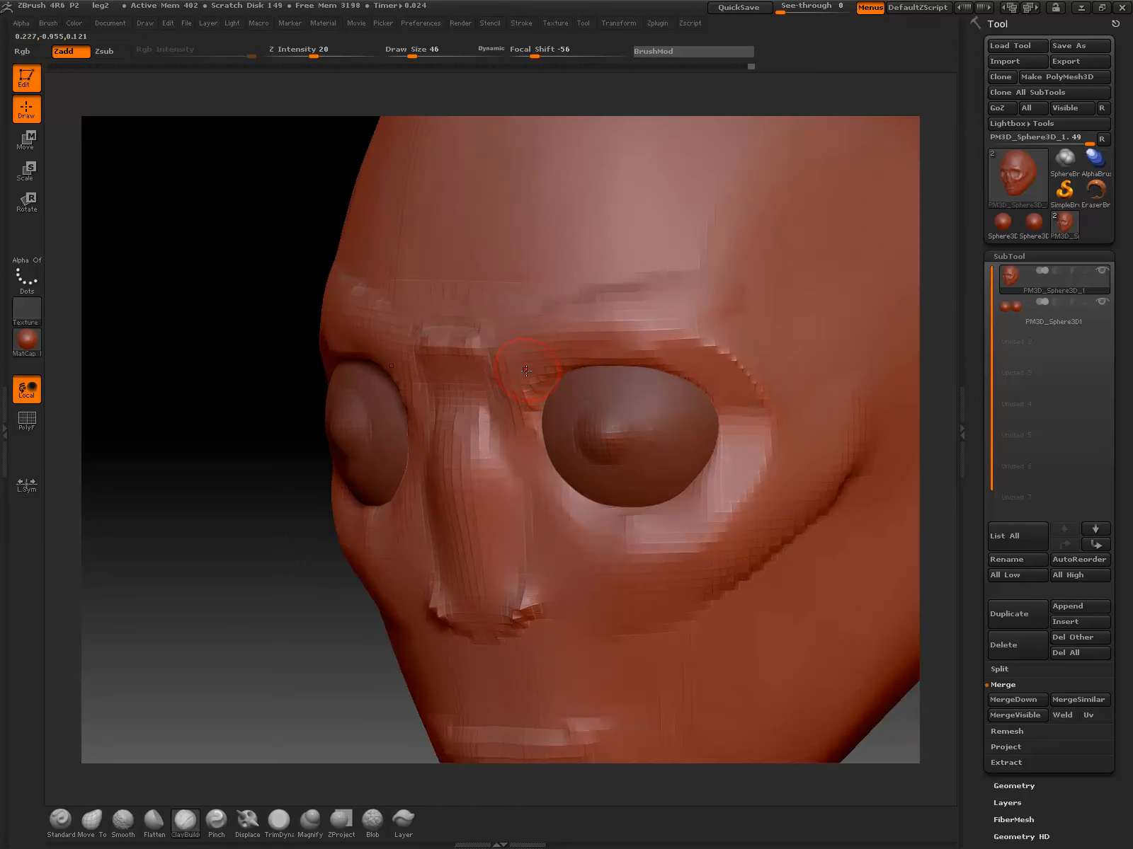
mouse_move(529, 353)
mouse_down()
mouse_move(396, 353)
mouse_move(499, 362)
mouse_move(416, 368)
mouse_move(434, 375)
mouse_move(468, 341)
mouse_move(435, 385)
mouse_move(455, 391)
mouse_up()
key(shift)
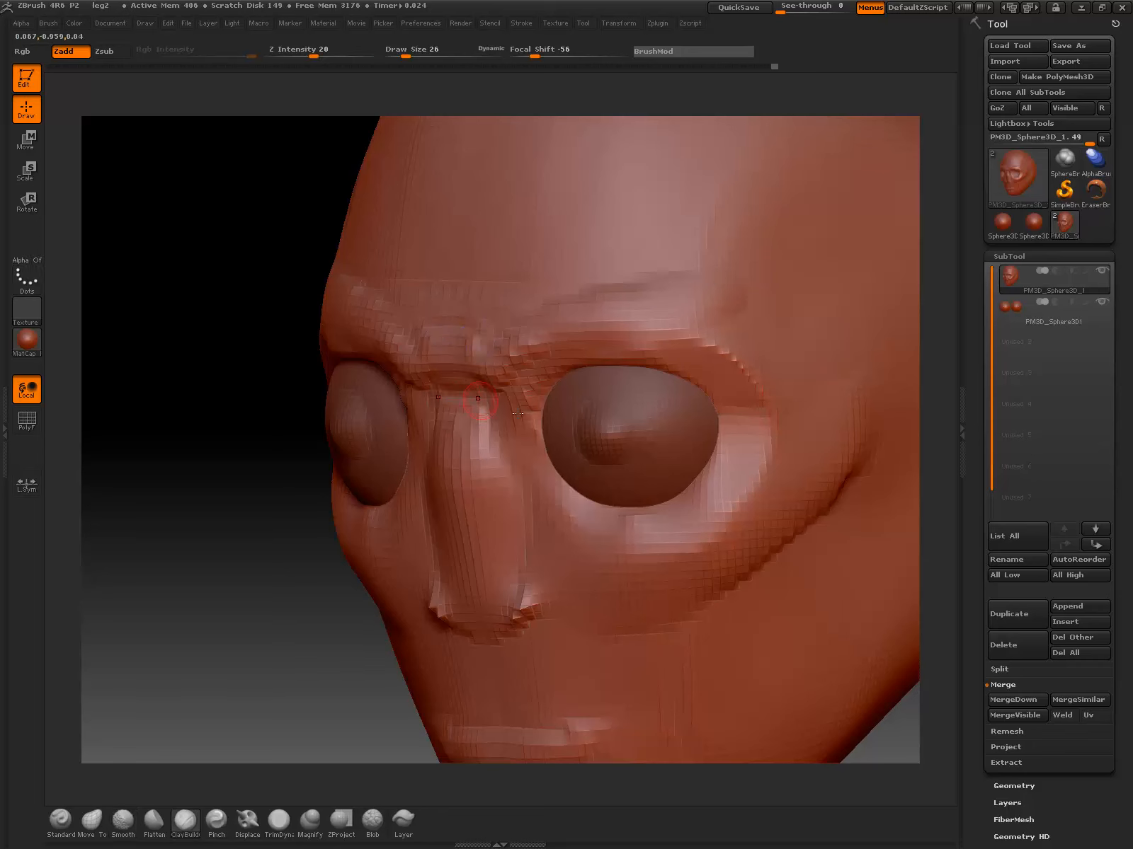
Step: Subdivide the head mesh, build up the brow ridge above the eye sockets with ClayBuildup, and smooth it
key(ctrl+d)
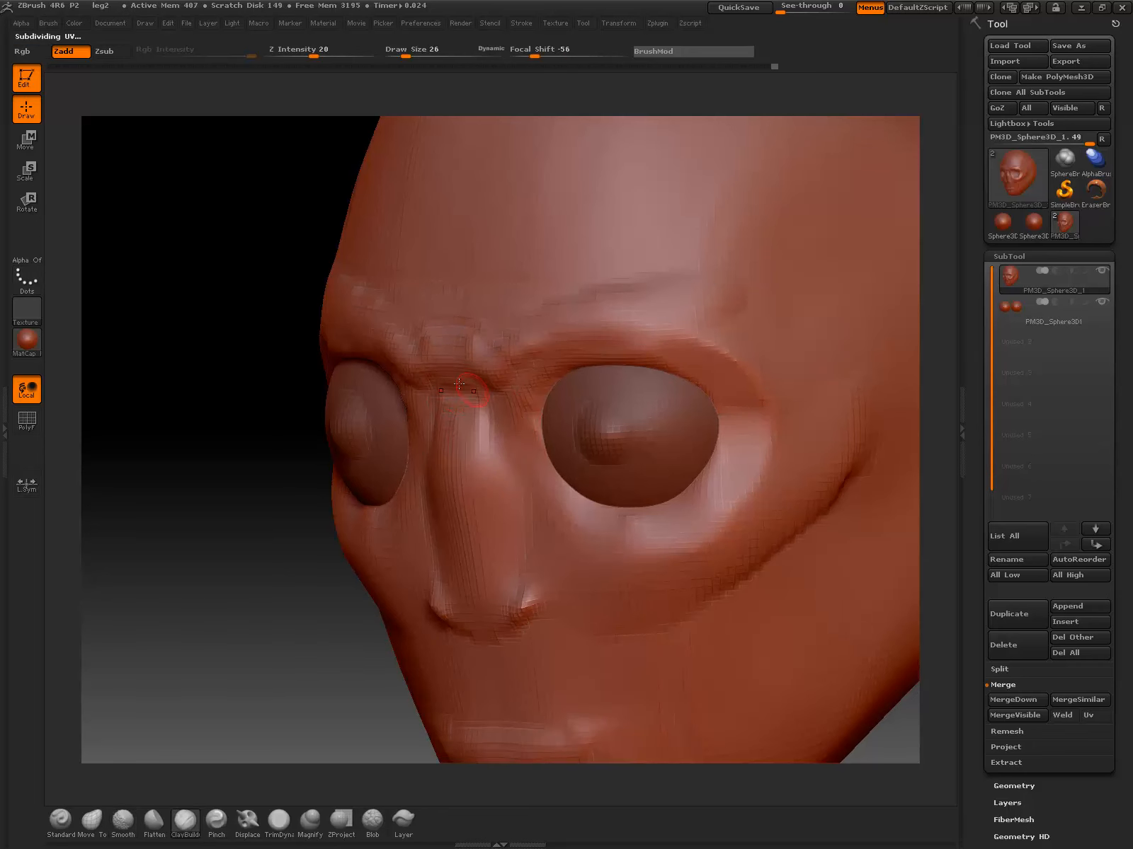
key(shift)
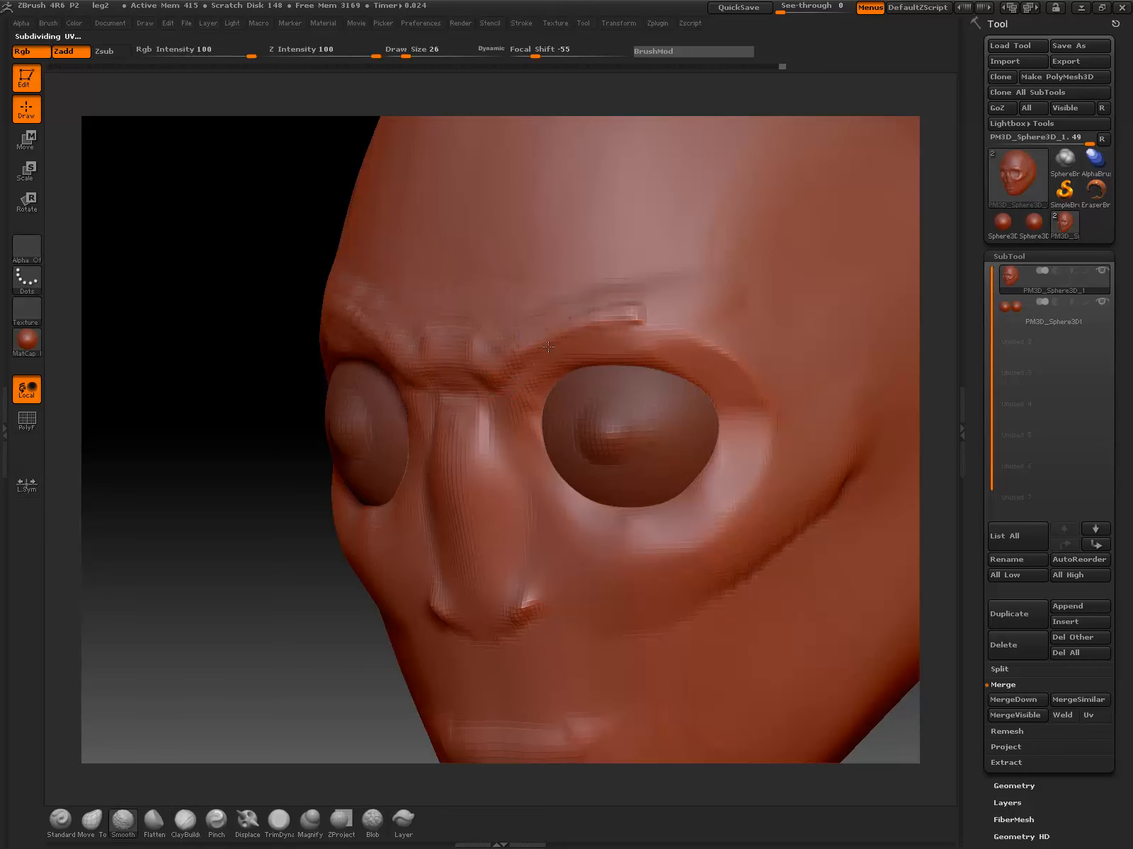
shift+drag(491, 367, 641, 318)
drag(538, 361, 678, 320)
drag(559, 336, 634, 313)
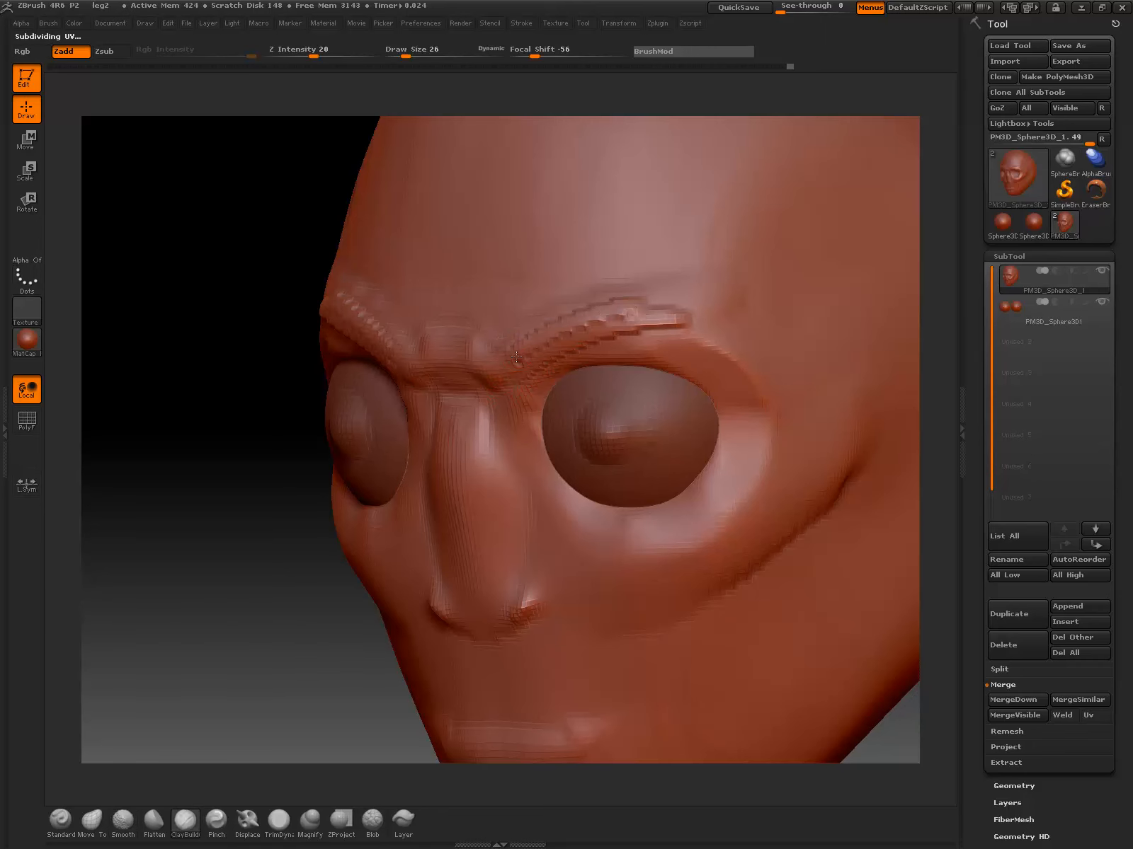
mouse_move(554, 342)
shift+mouse_down()
mouse_move(676, 317)
mouse_move(569, 317)
shift+mouse_up()
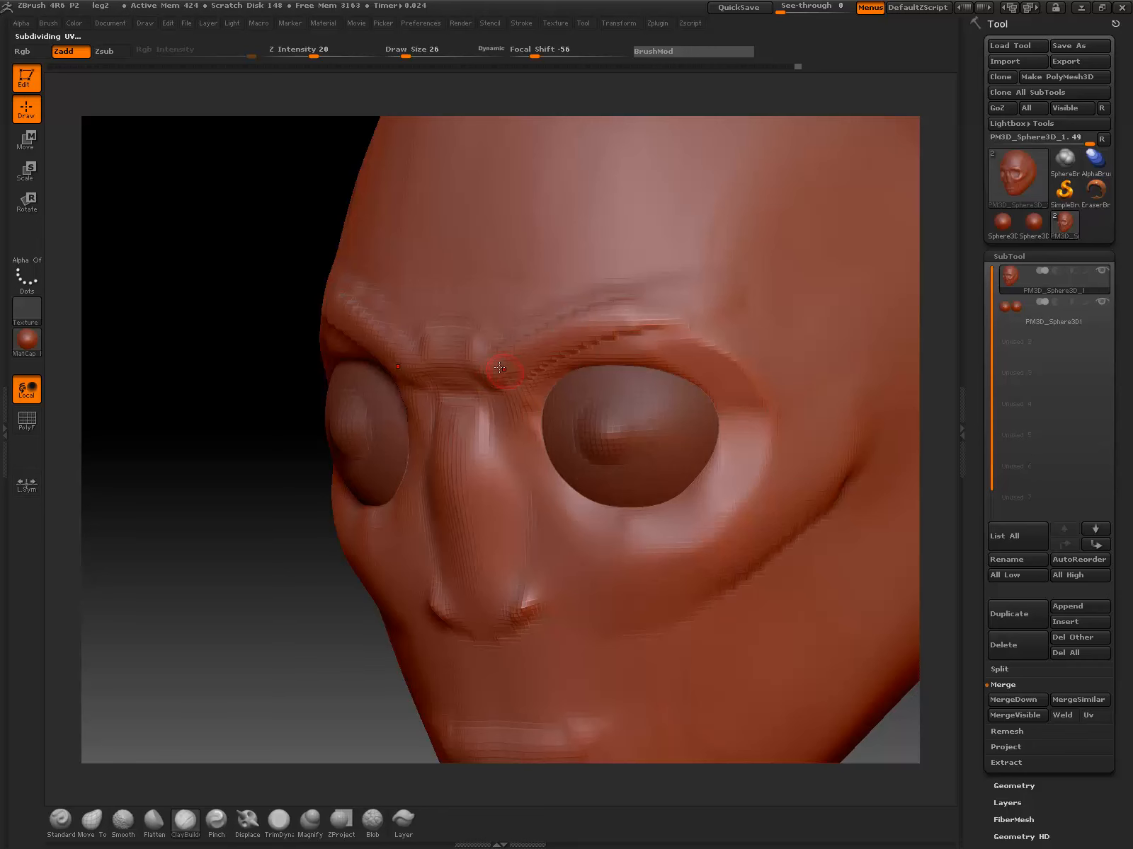
mouse_move(468, 380)
mouse_down()
mouse_move(454, 383)
mouse_move(466, 377)
mouse_move(467, 390)
mouse_move(470, 358)
mouse_up()
mouse_move(644, 328)
shift+mouse_down()
mouse_move(524, 377)
mouse_move(673, 322)
shift+mouse_up()
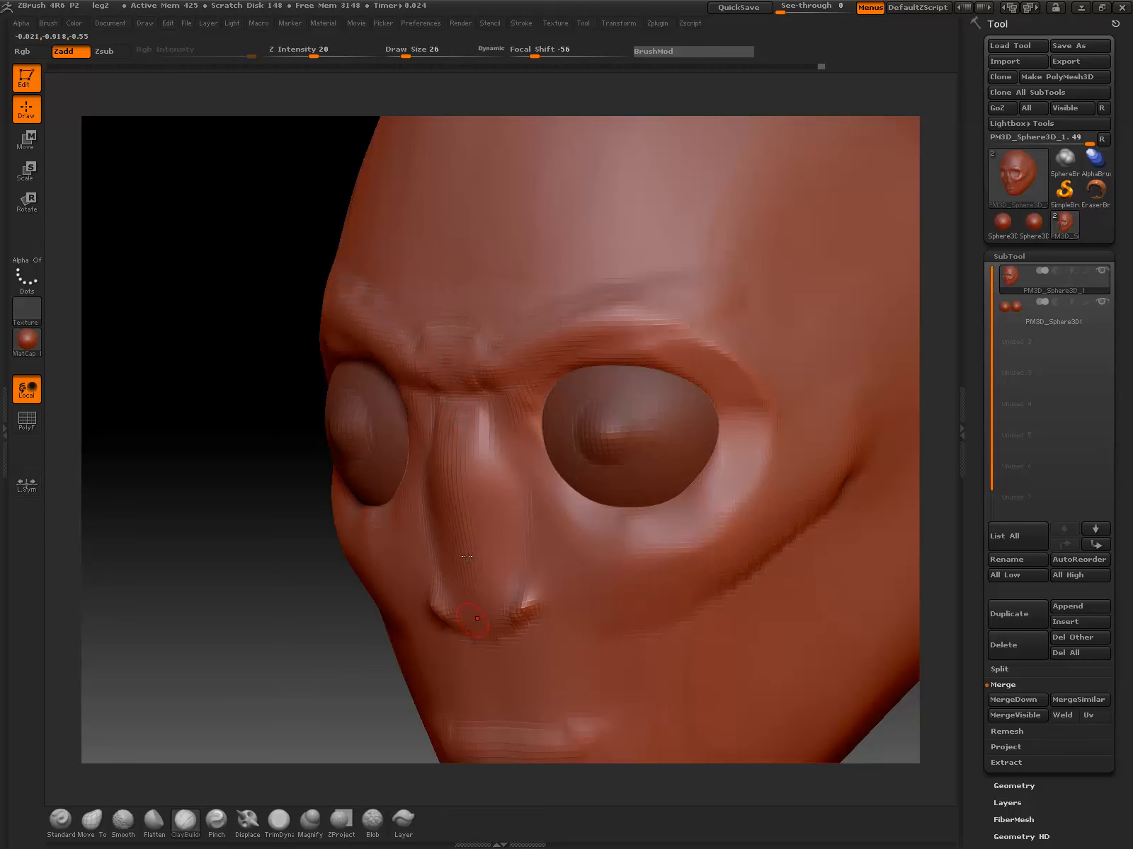
Step: Build up a central ridge along the nose from between the brows to the tip, smoothing it
mouse_move(464, 438)
mouse_down()
mouse_move(479, 607)
mouse_move(464, 595)
mouse_move(472, 586)
mouse_move(478, 615)
mouse_up()
drag(456, 426, 473, 613)
shift+drag(468, 446, 482, 596)
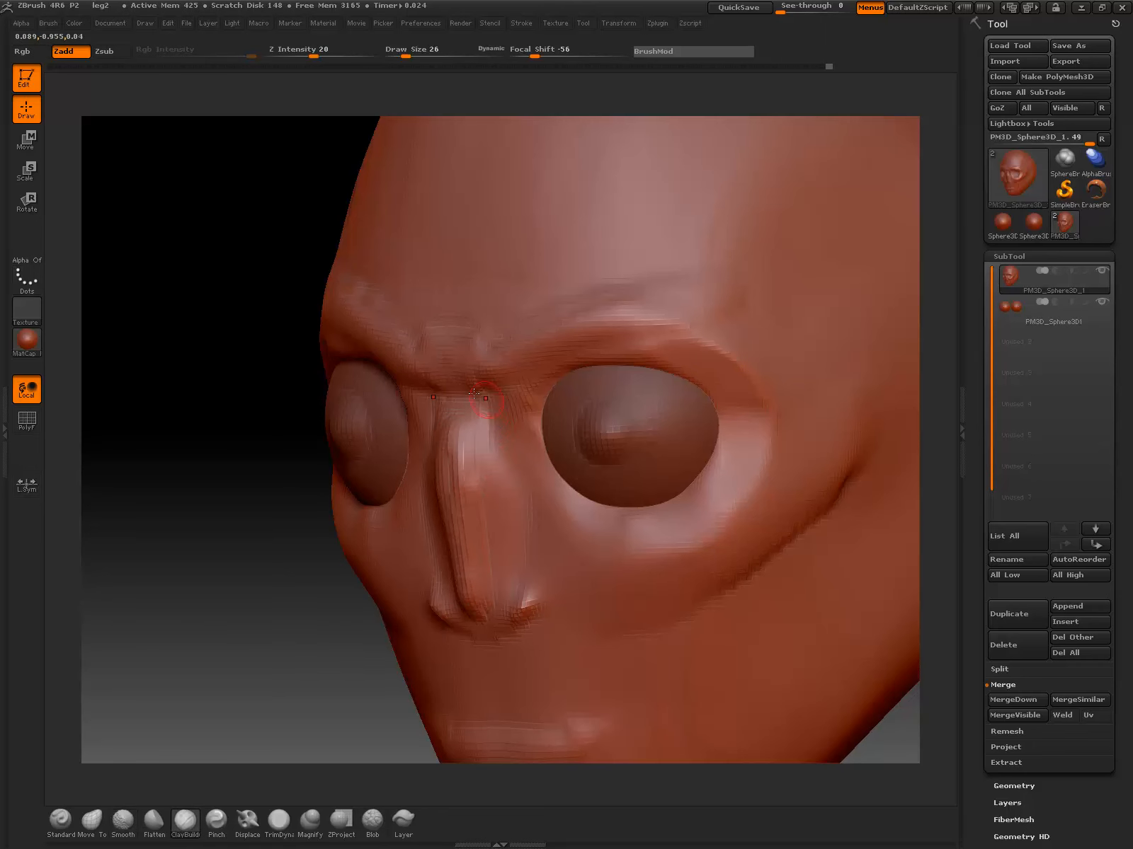
drag(459, 401, 473, 559)
Step: Try to build up the side of the nose beside the central ridge, and undo those strokes
drag(482, 404, 505, 606)
drag(487, 407, 495, 488)
key(ctrl+z)
key(ctrl+z)
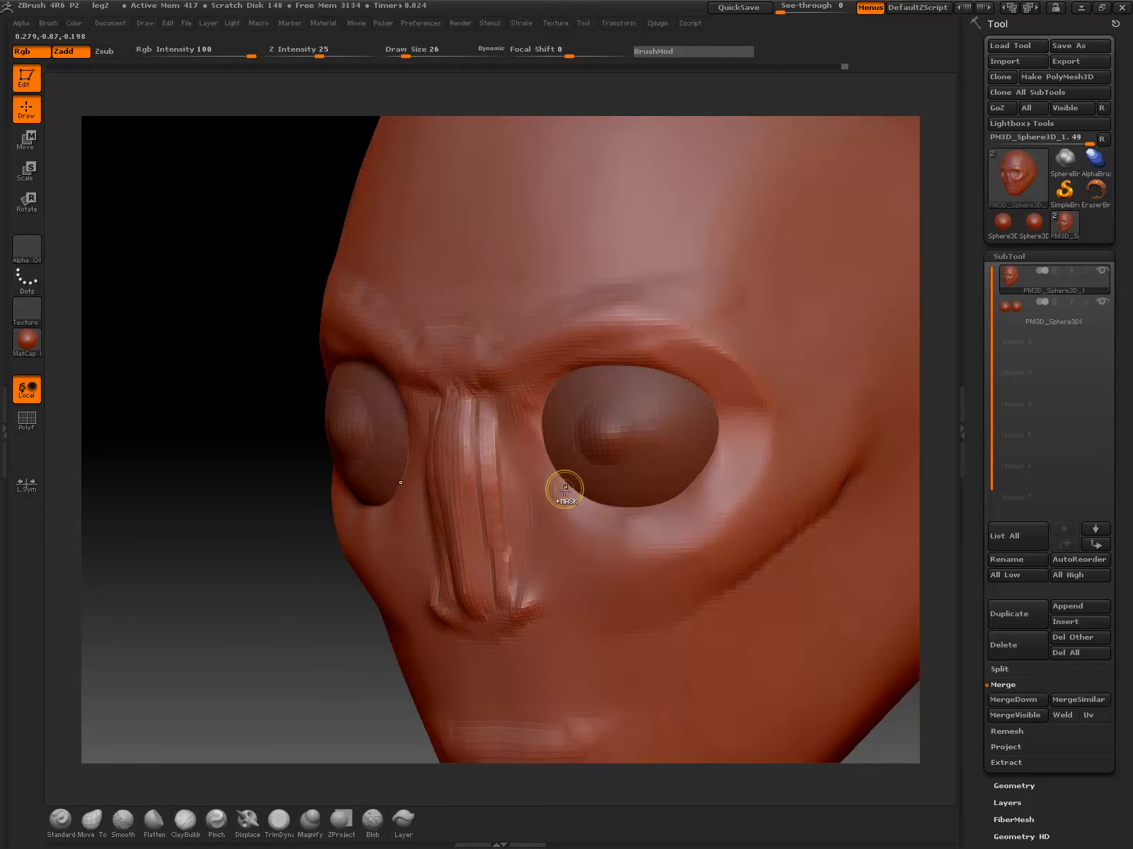
key(ctrl+z)
Step: Trim the nose ridge with TrimDynamic and widen its sides symmetrically with ClayBuildup
shift+drag(279, 667, 300, 671)
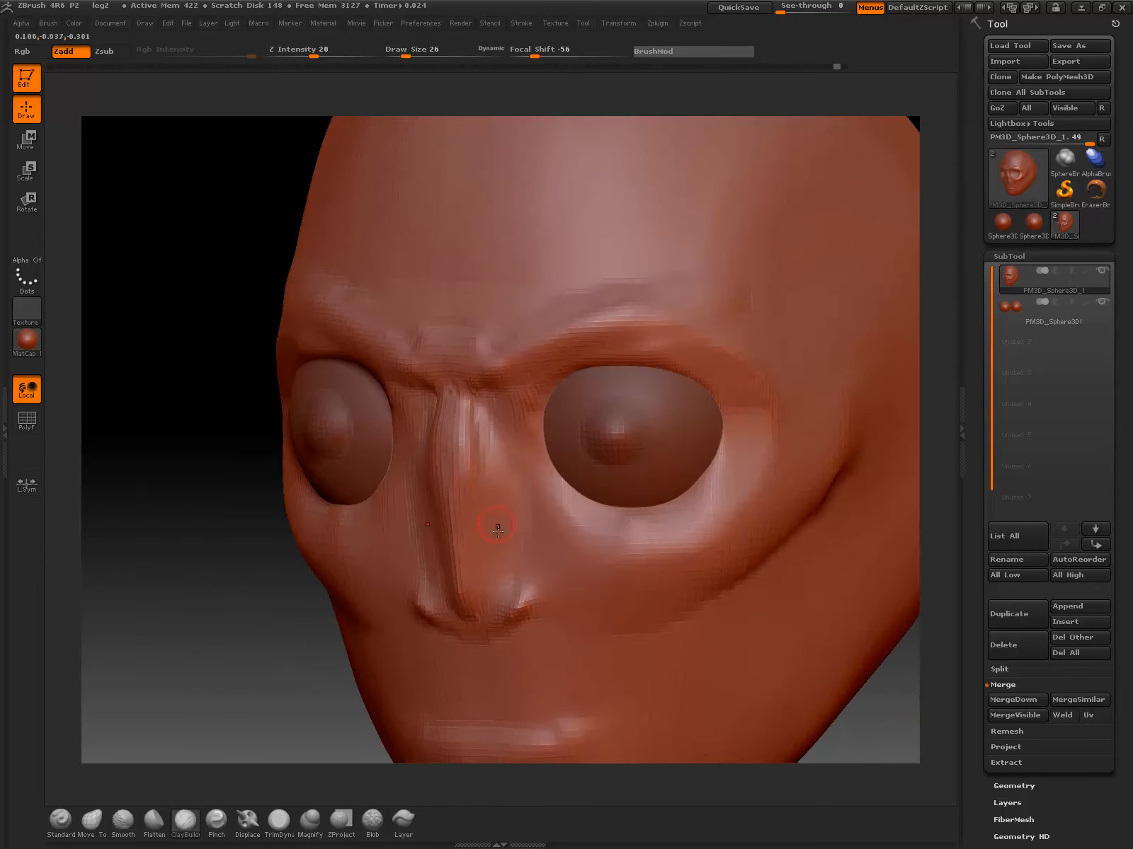
shift+drag(488, 782, 499, 784)
click(287, 823)
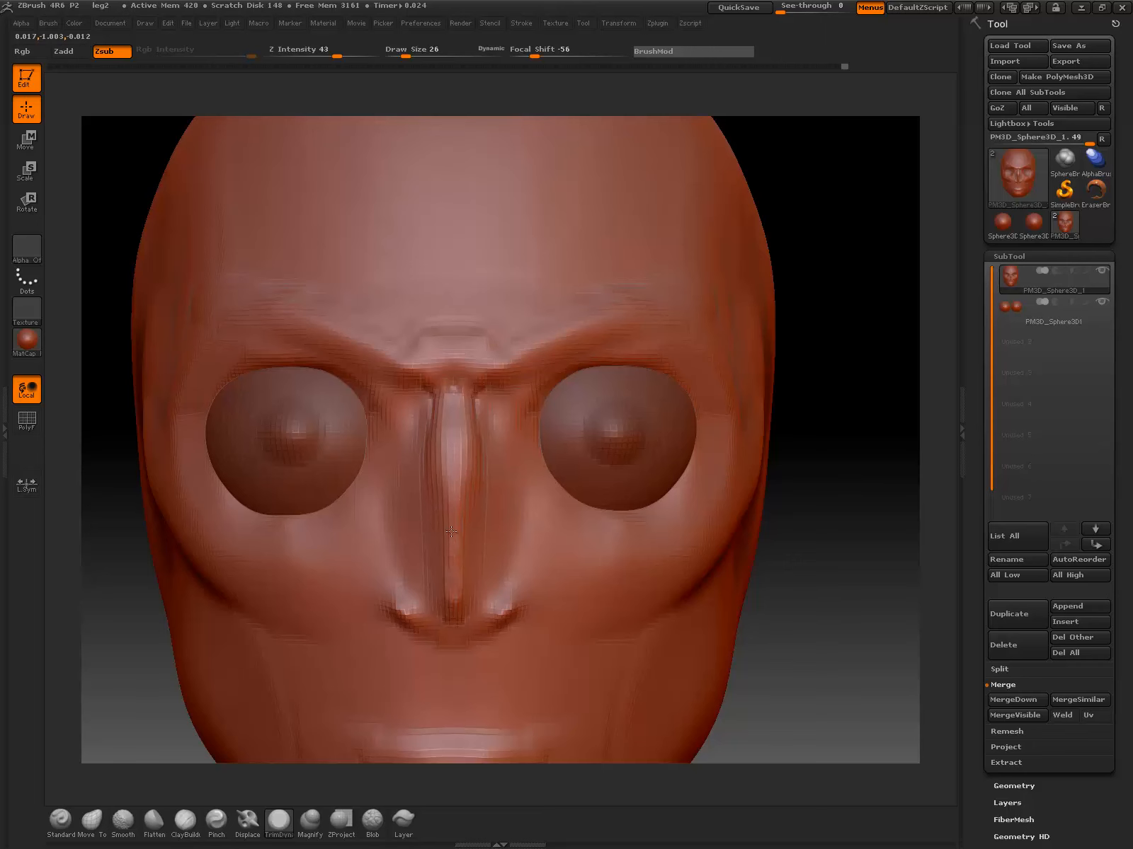
click(185, 821)
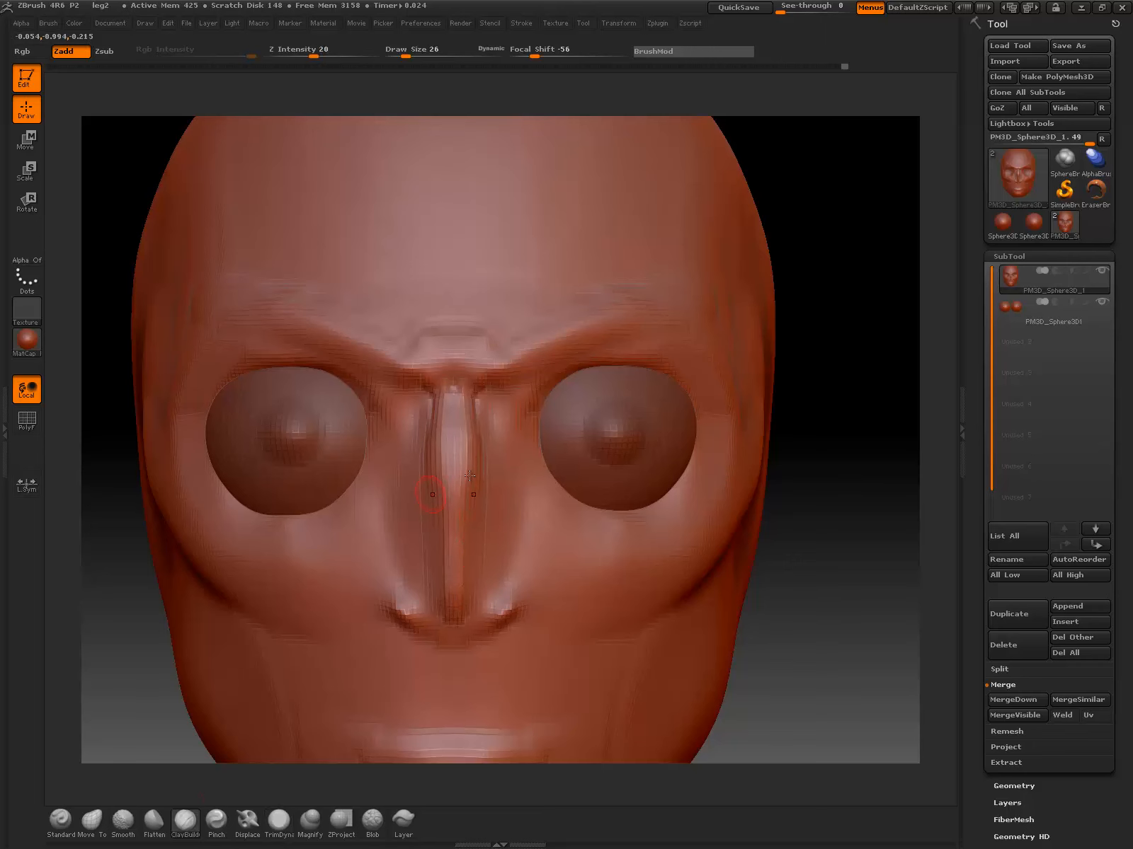
mouse_move(467, 439)
mouse_down()
mouse_move(476, 584)
mouse_move(460, 471)
mouse_move(470, 559)
mouse_up()
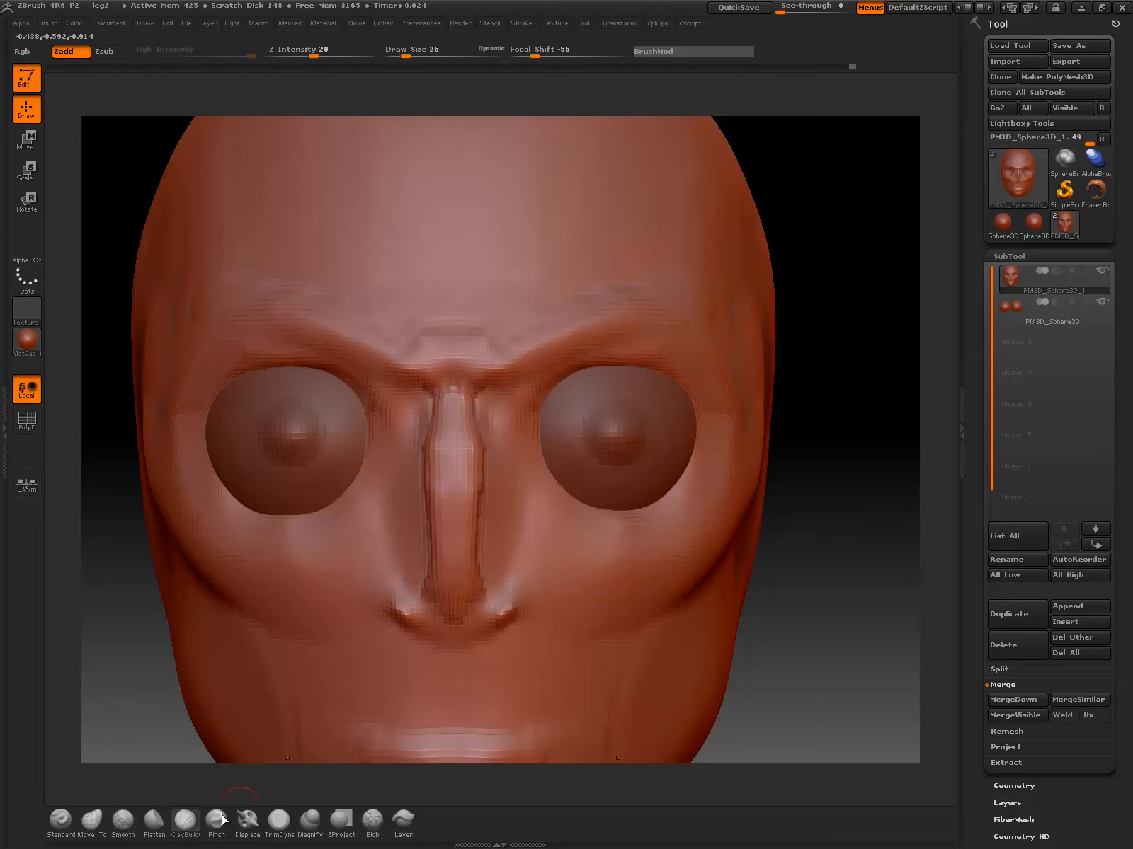
Step: Flatten the side planes of the nose with TrimDynamic and smooth them into the surrounding surface
click(278, 821)
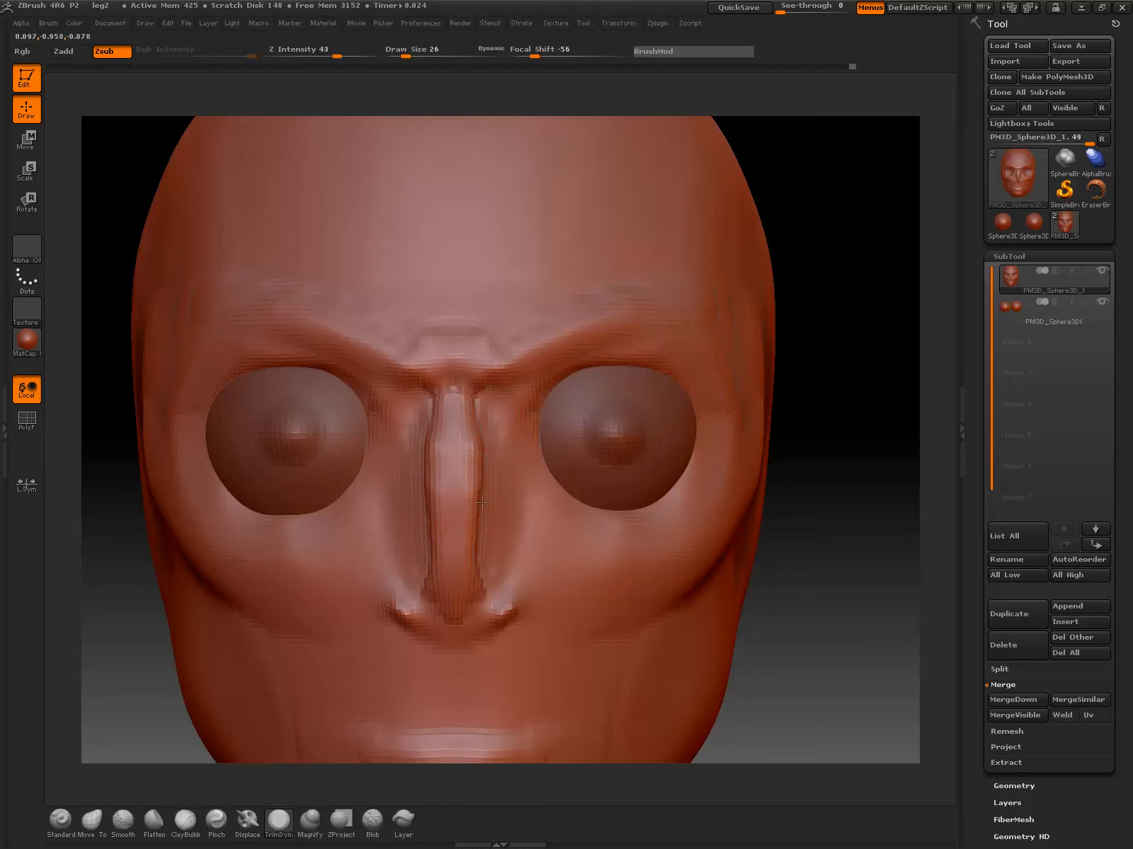
mouse_move(157, 638)
mouse_down()
mouse_move(506, 538)
mouse_move(488, 445)
mouse_up()
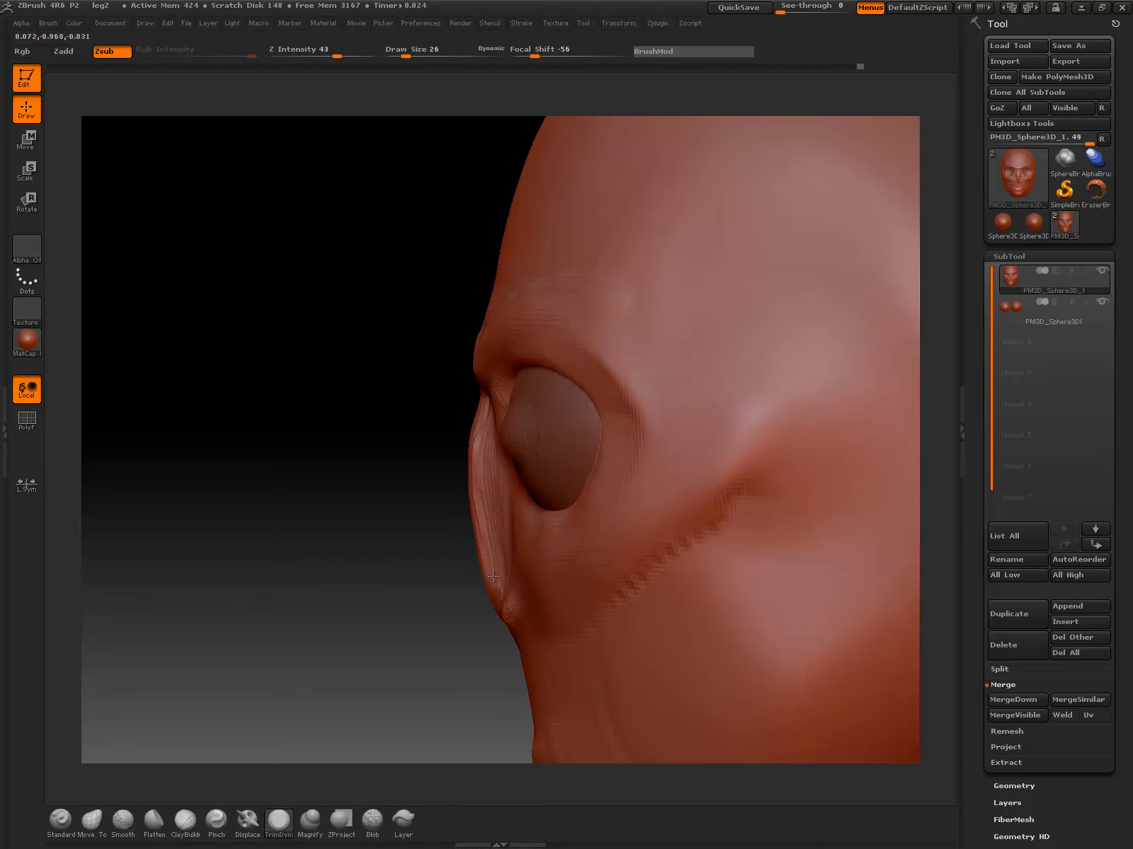
drag(493, 576, 489, 585)
shift+drag(422, 597, 376, 589)
shift+drag(490, 449, 488, 571)
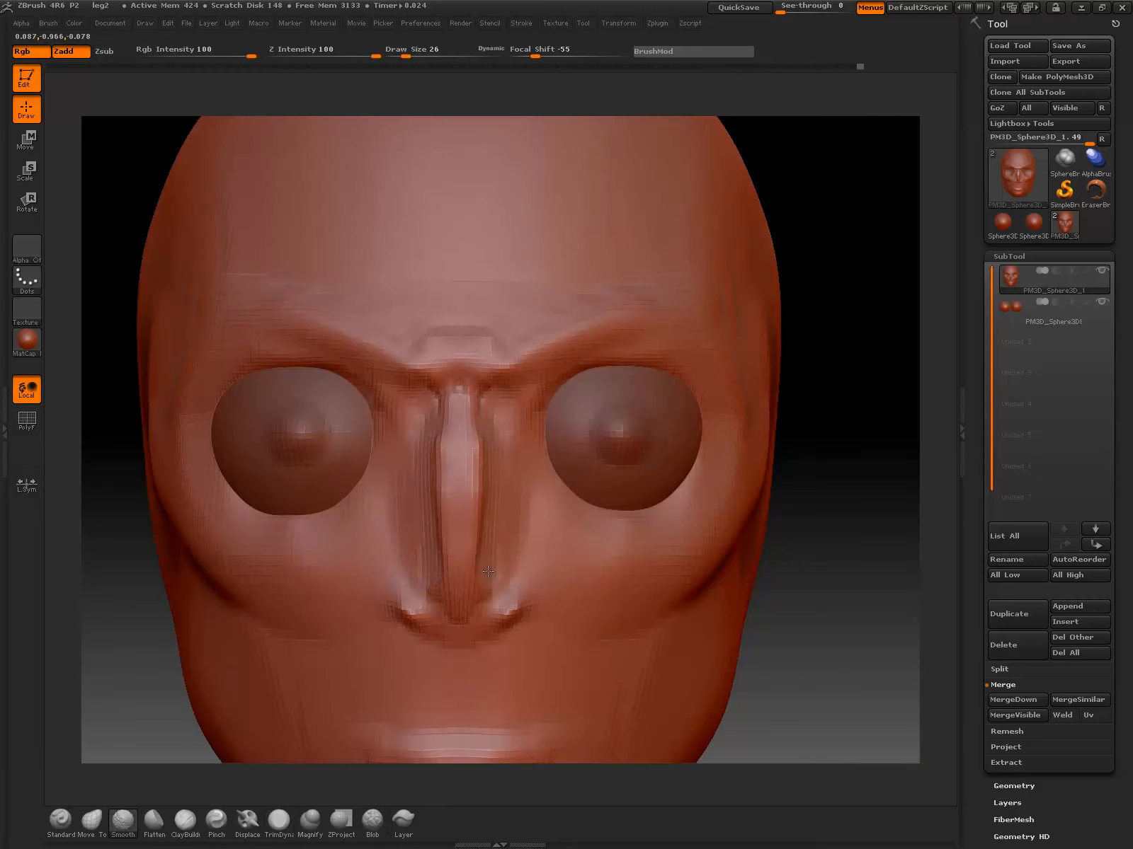
Step: Thicken both sides of the nose from the inner eye corners to the tip with ClayBuildup
drag(815, 492, 814, 453)
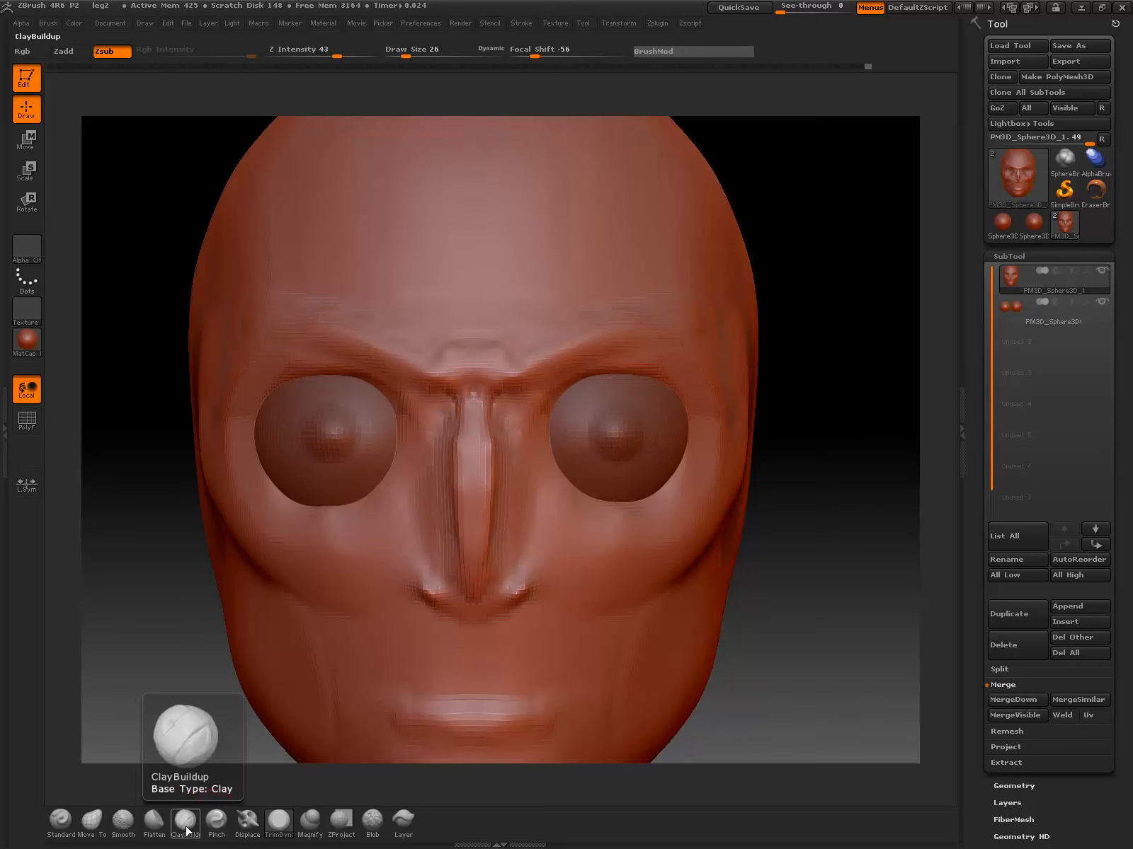
click(185, 821)
mouse_move(498, 445)
mouse_down()
mouse_move(505, 432)
mouse_move(503, 557)
mouse_move(493, 559)
mouse_move(500, 419)
mouse_move(486, 523)
mouse_up()
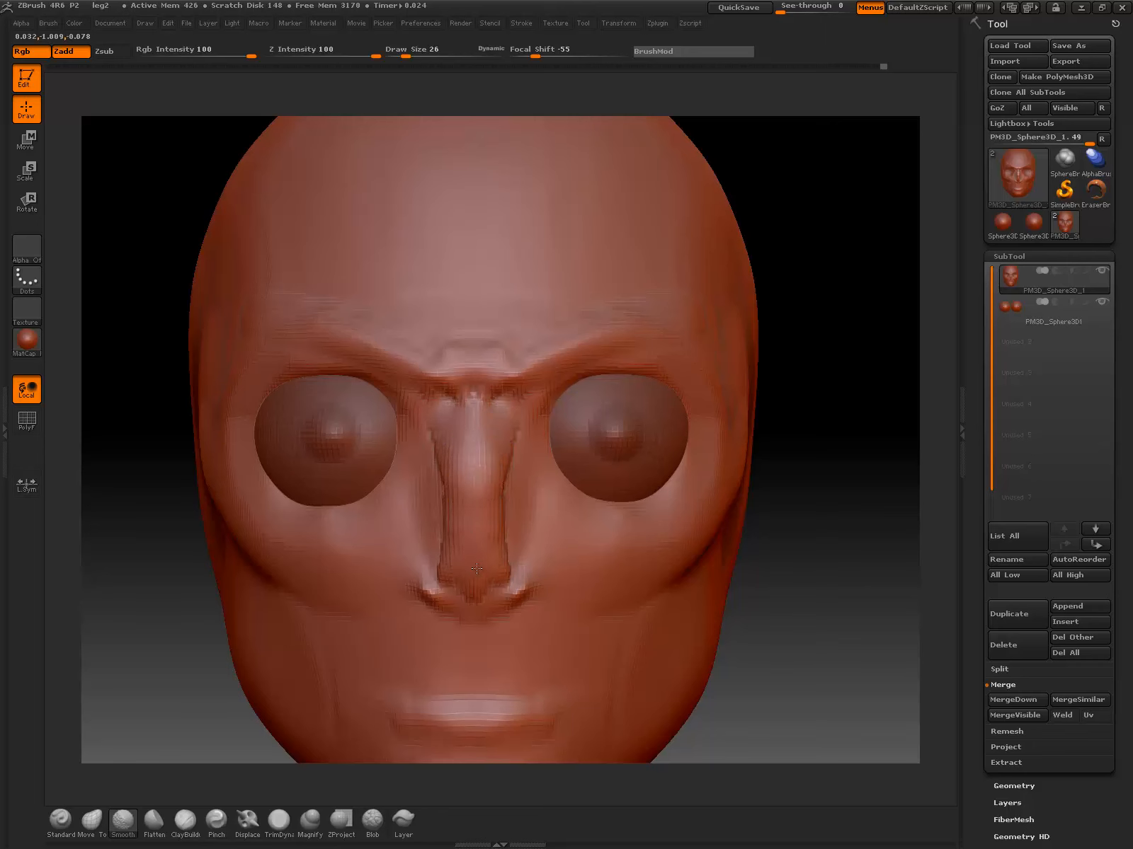
Step: Smooth the upper nose ridge and the bridge area between the inner eye corners
mouse_move(488, 402)
mouse_down()
mouse_move(490, 422)
mouse_move(472, 385)
mouse_move(462, 425)
mouse_move(473, 464)
mouse_move(477, 453)
mouse_up()
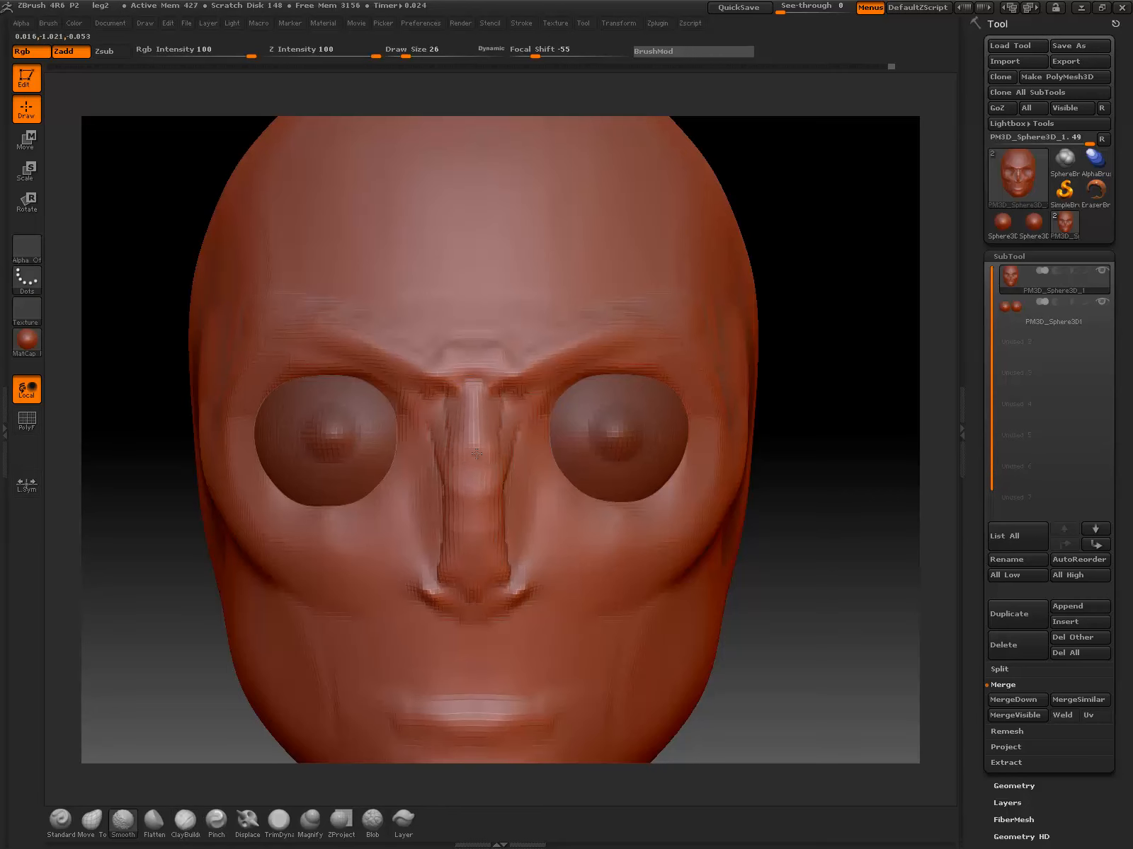
alt+drag(774, 541, 705, 470)
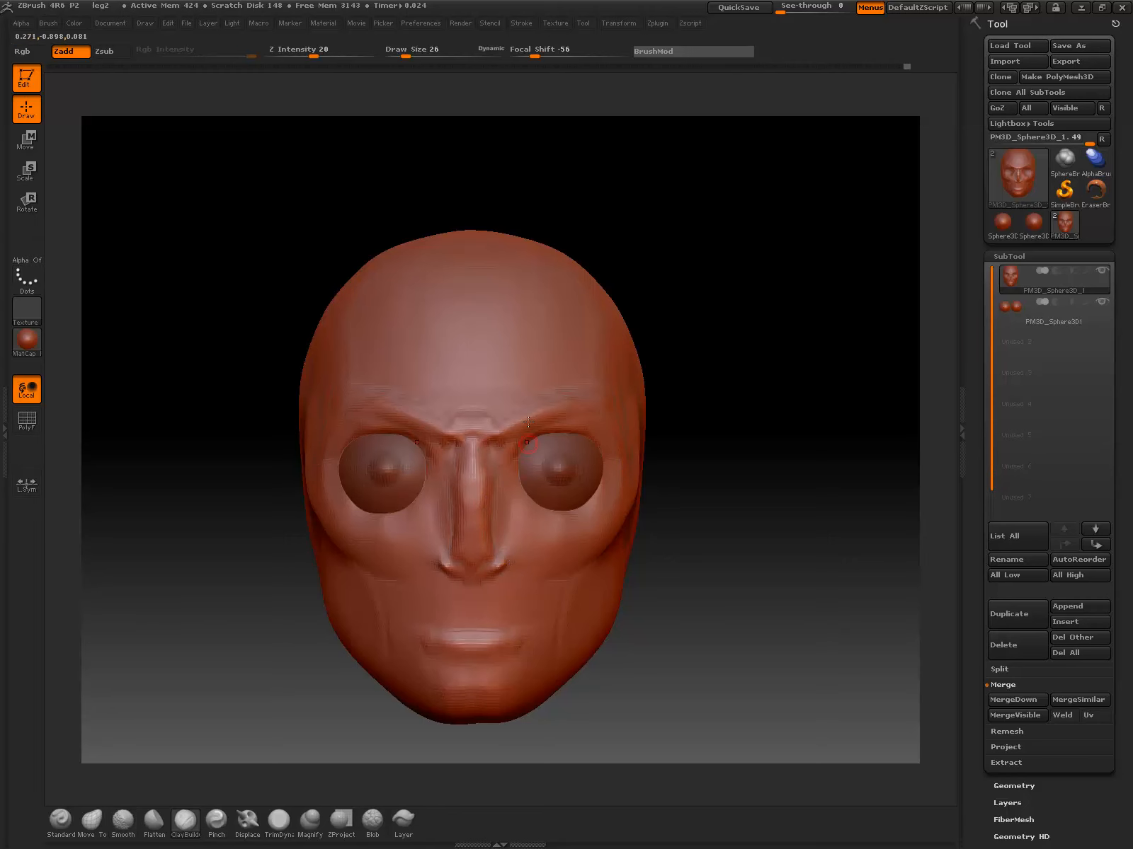
shift+drag(500, 439, 502, 441)
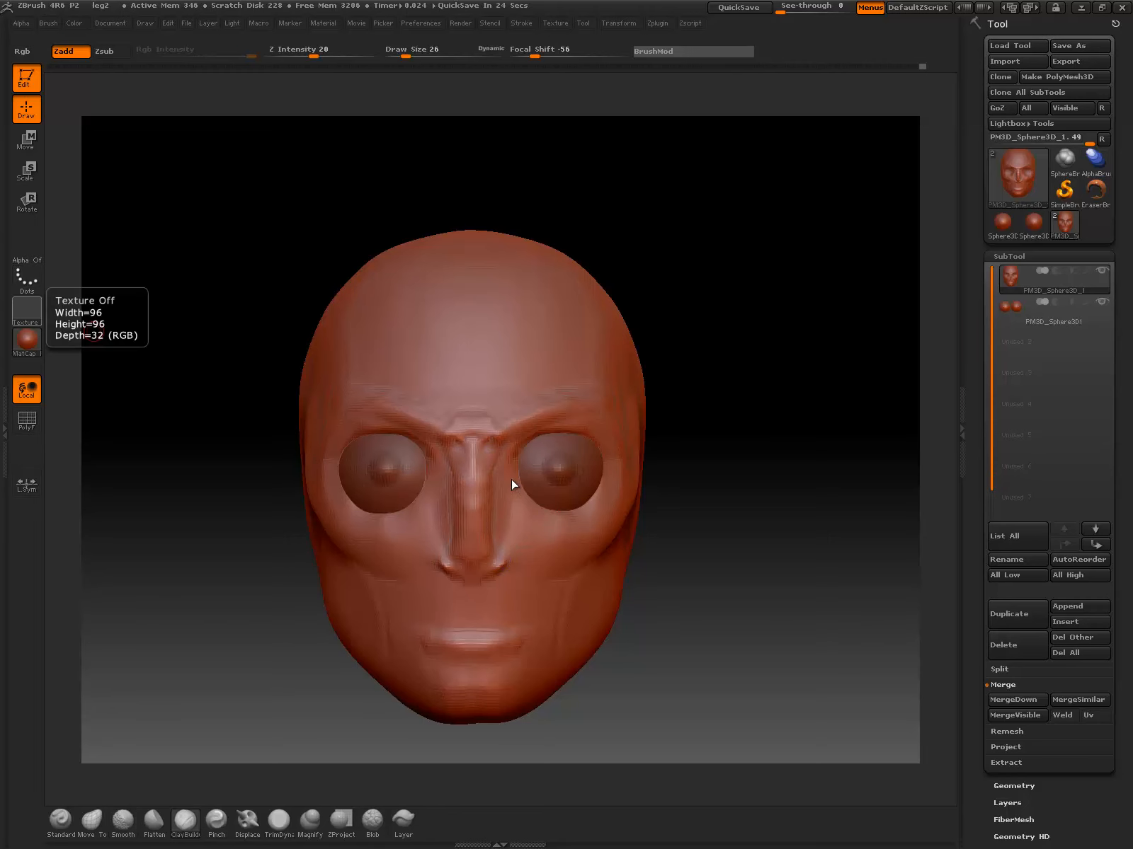
Step: Build up both sides of the nose from the inner eye corners to the nostrils with ClayBuildup and smooth them
mouse_move(503, 443)
mouse_down()
mouse_move(498, 560)
mouse_move(501, 442)
mouse_up()
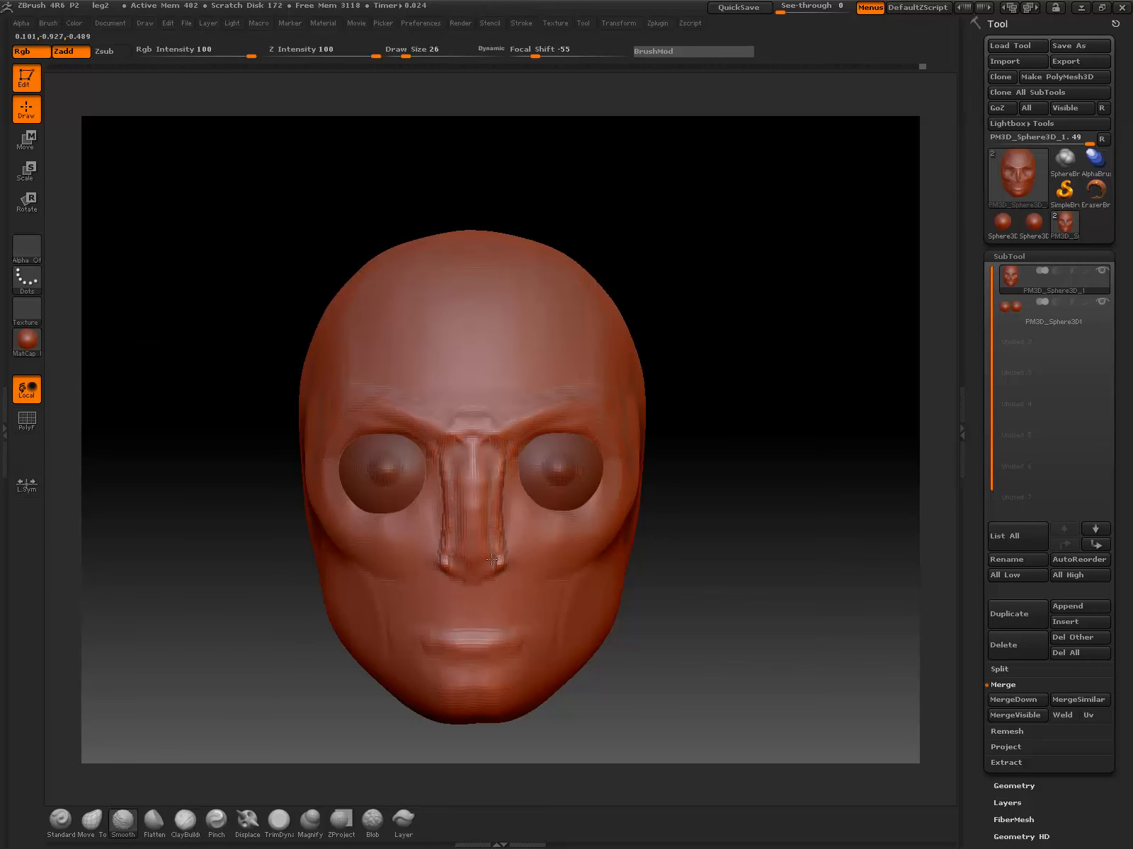
shift+drag(491, 559, 502, 443)
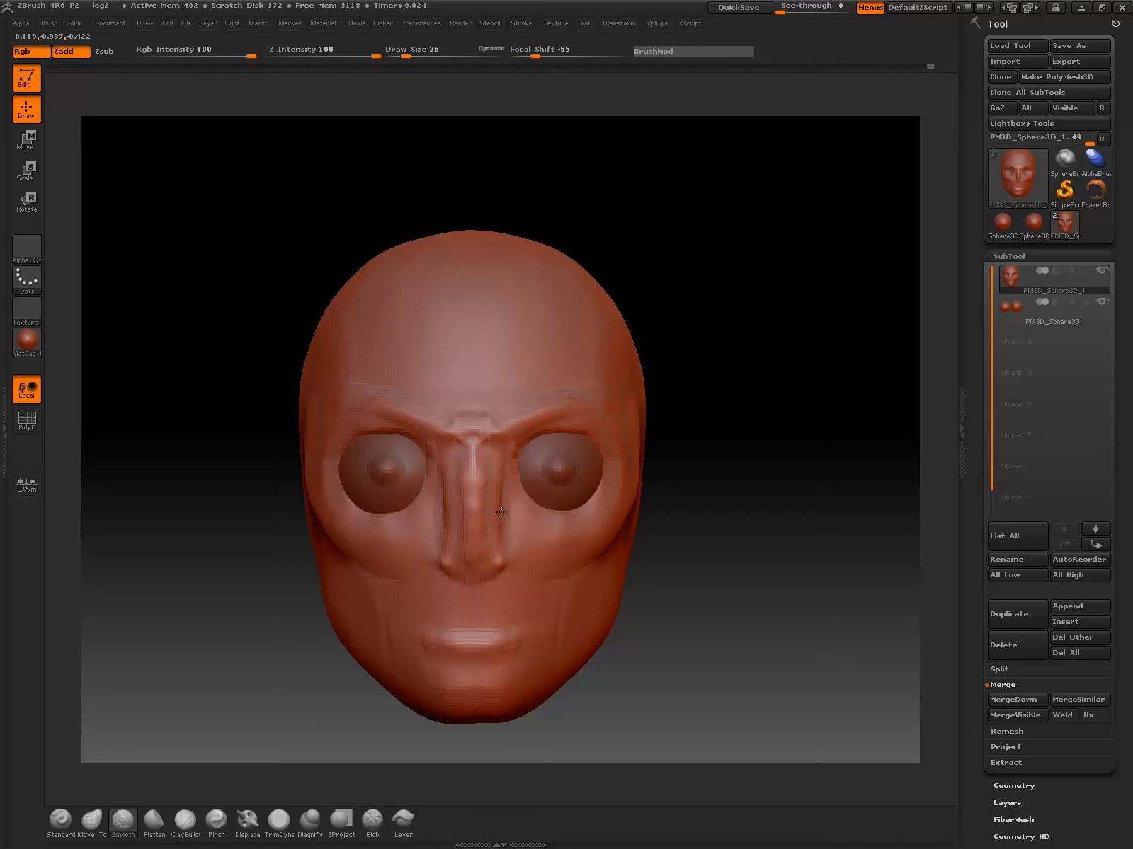
key(shift)
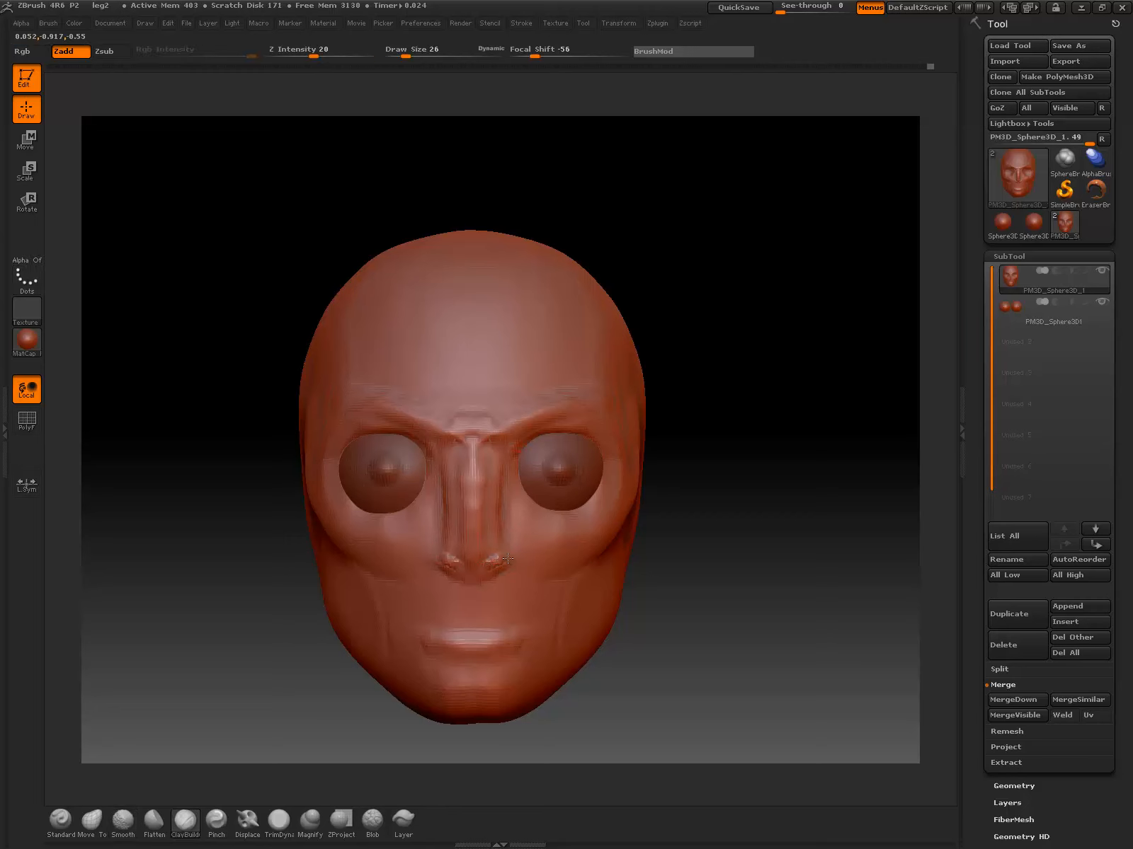
Step: Add volume across the nose tip and nostrils with ClayBuildup and smooth it into the nose
drag(508, 559, 501, 567)
mouse_move(513, 543)
shift+mouse_down()
mouse_move(518, 533)
mouse_move(473, 551)
shift+mouse_up()
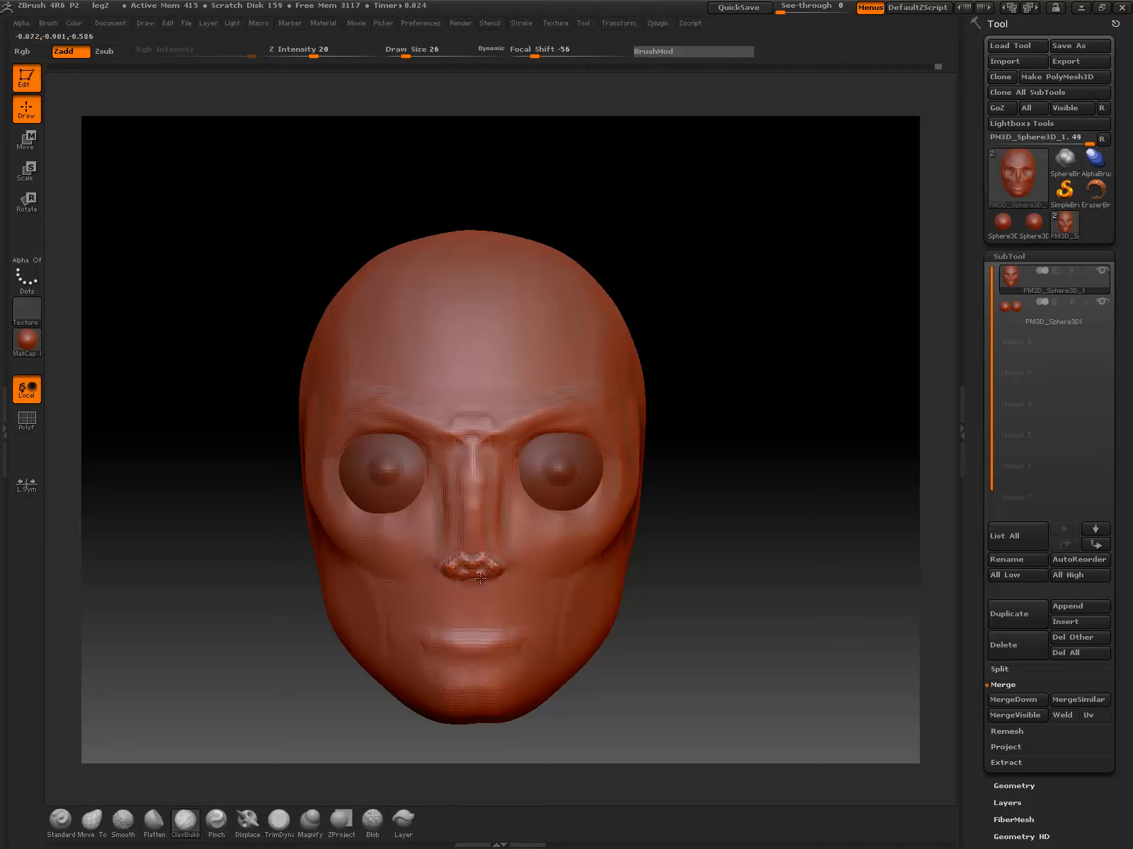
key(shift)
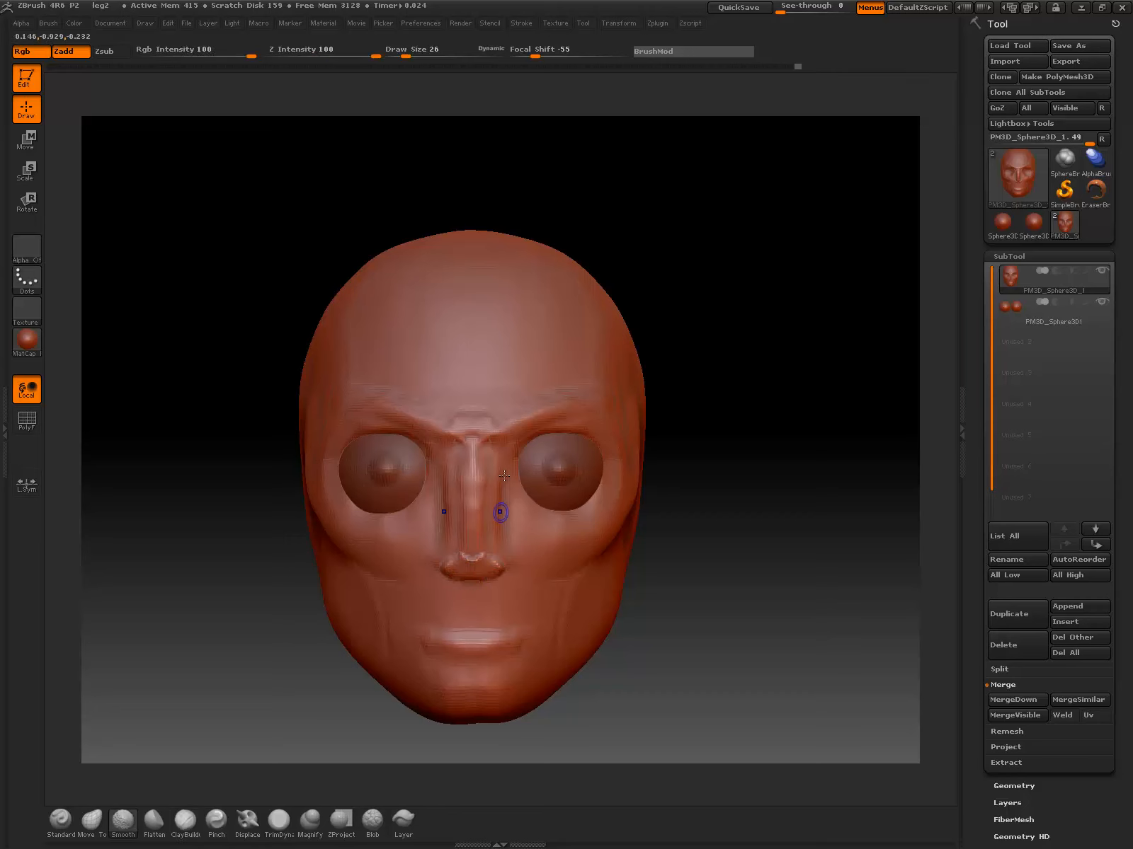
Step: Build up the central nose ridge and fill the grooves on both sides of it with ClayBuildup, smoothing toward the tip
drag(473, 556, 480, 454)
key(shift)
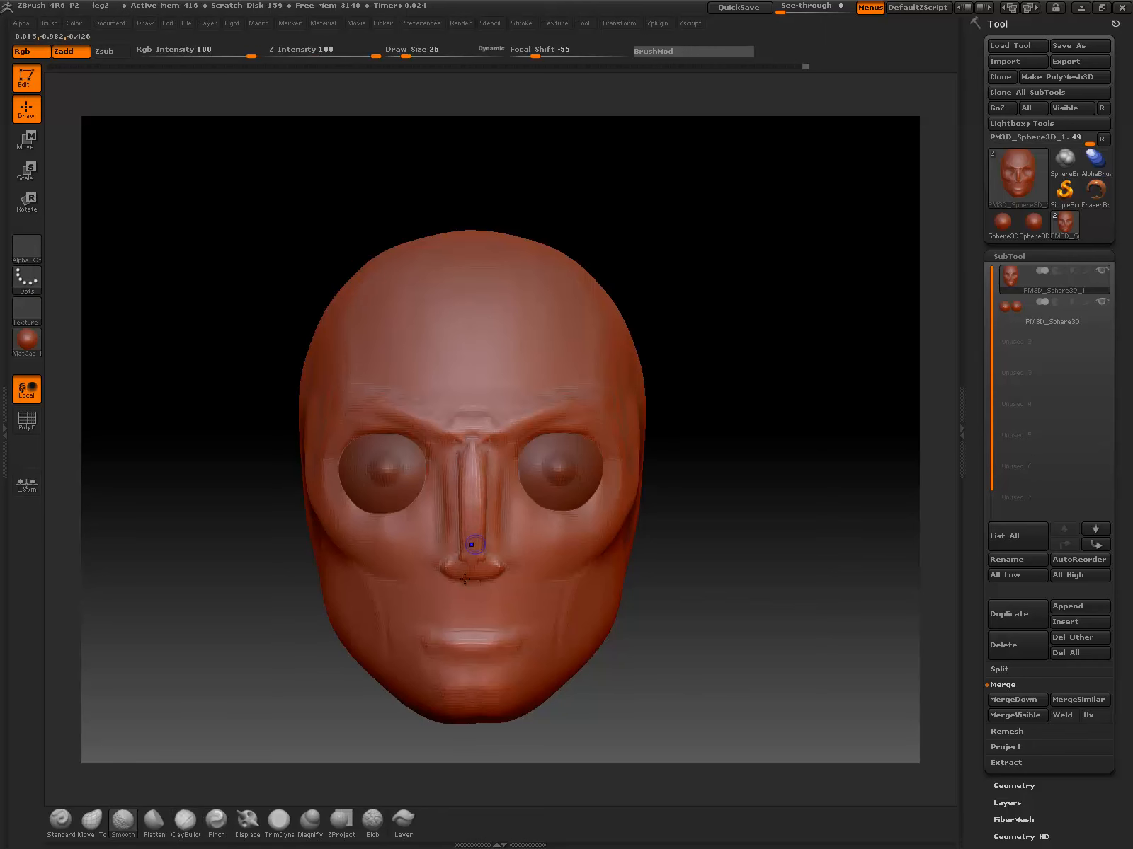
shift+drag(475, 544, 466, 565)
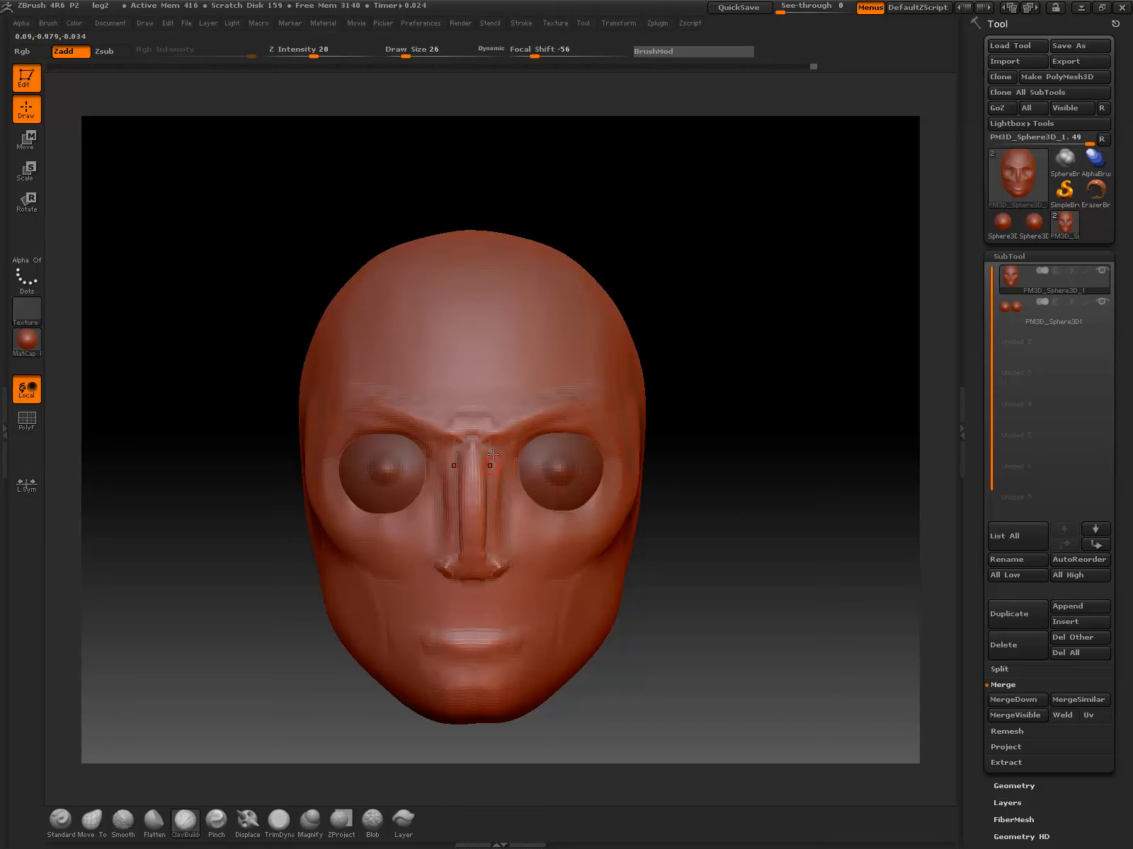
mouse_move(493, 455)
mouse_down()
mouse_move(491, 556)
mouse_move(497, 454)
mouse_move(491, 526)
mouse_up()
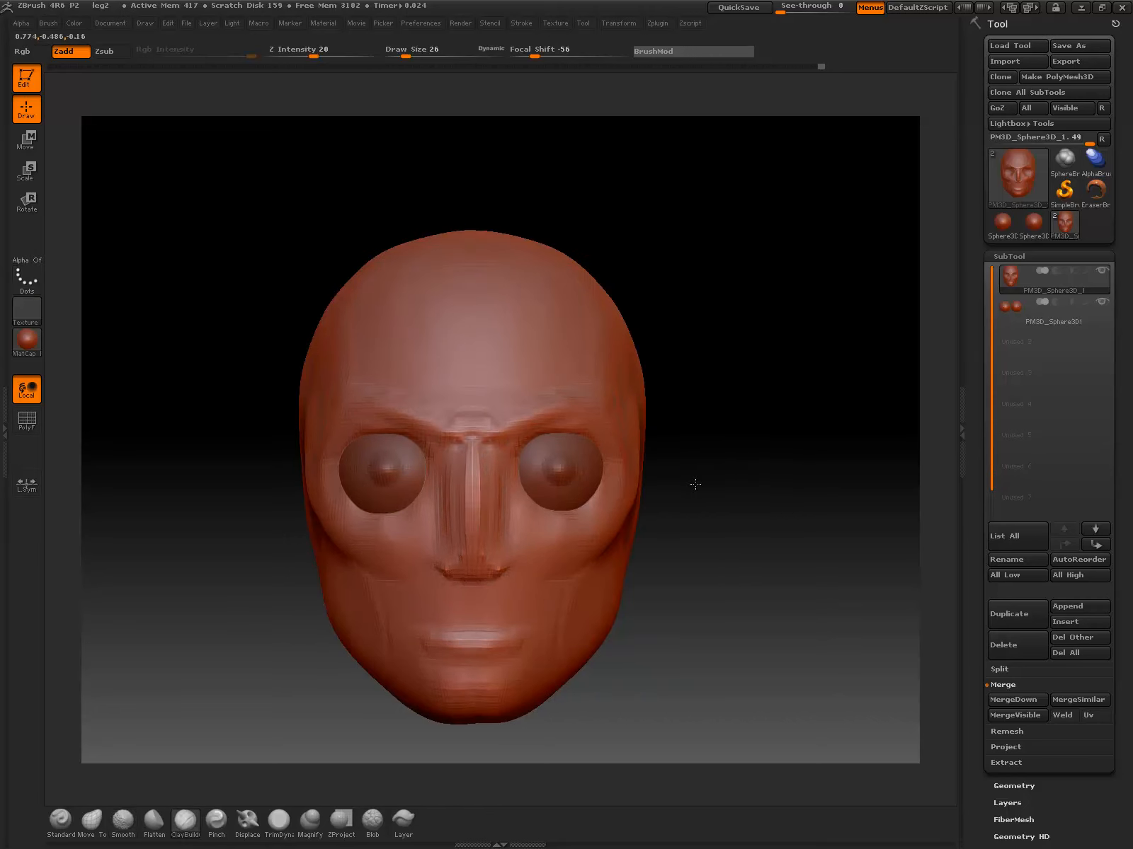
Step: Flatten the side plane of the nose with TrimDynamic at a draw size of 46
drag(694, 488, 322, 619)
drag(450, 513, 359, 658)
click(279, 820)
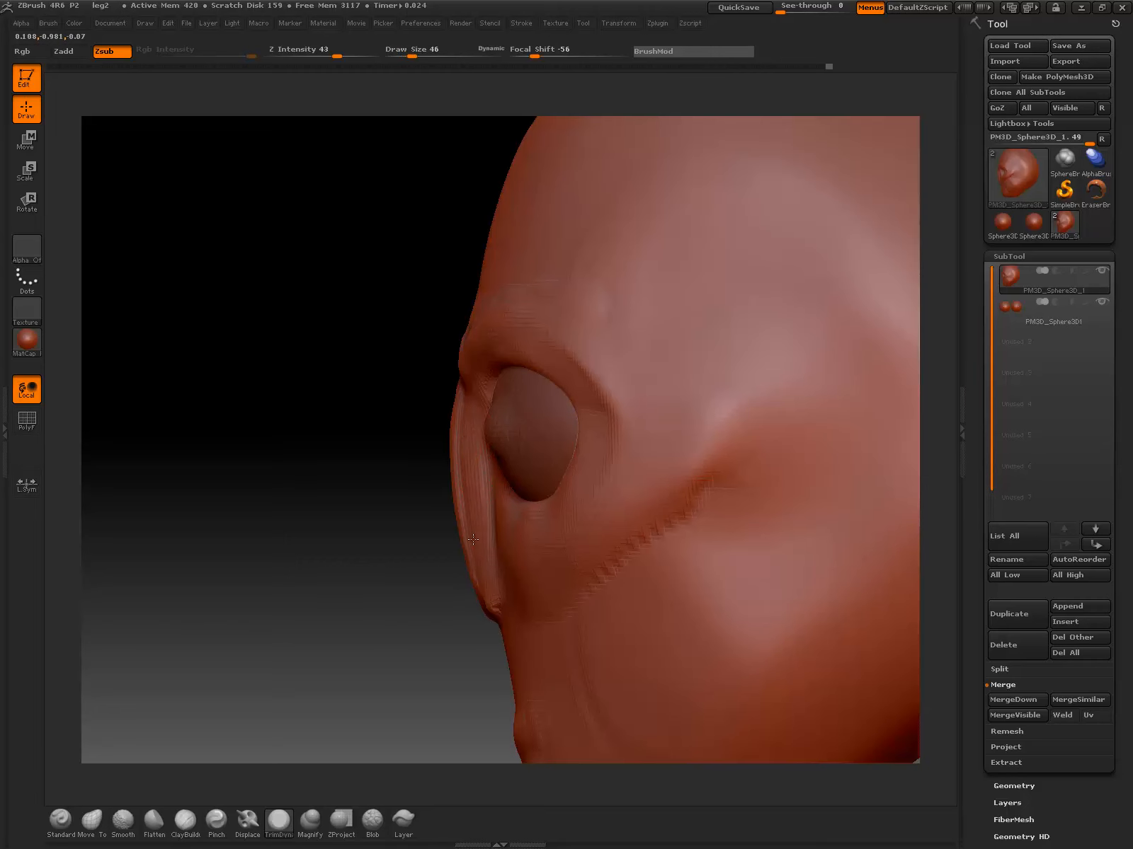
drag(481, 532, 487, 575)
Step: Set TrimDynamic's Z Intensity to 55, trim the front of the nose ridge down to the tip and smooth it
key(space)
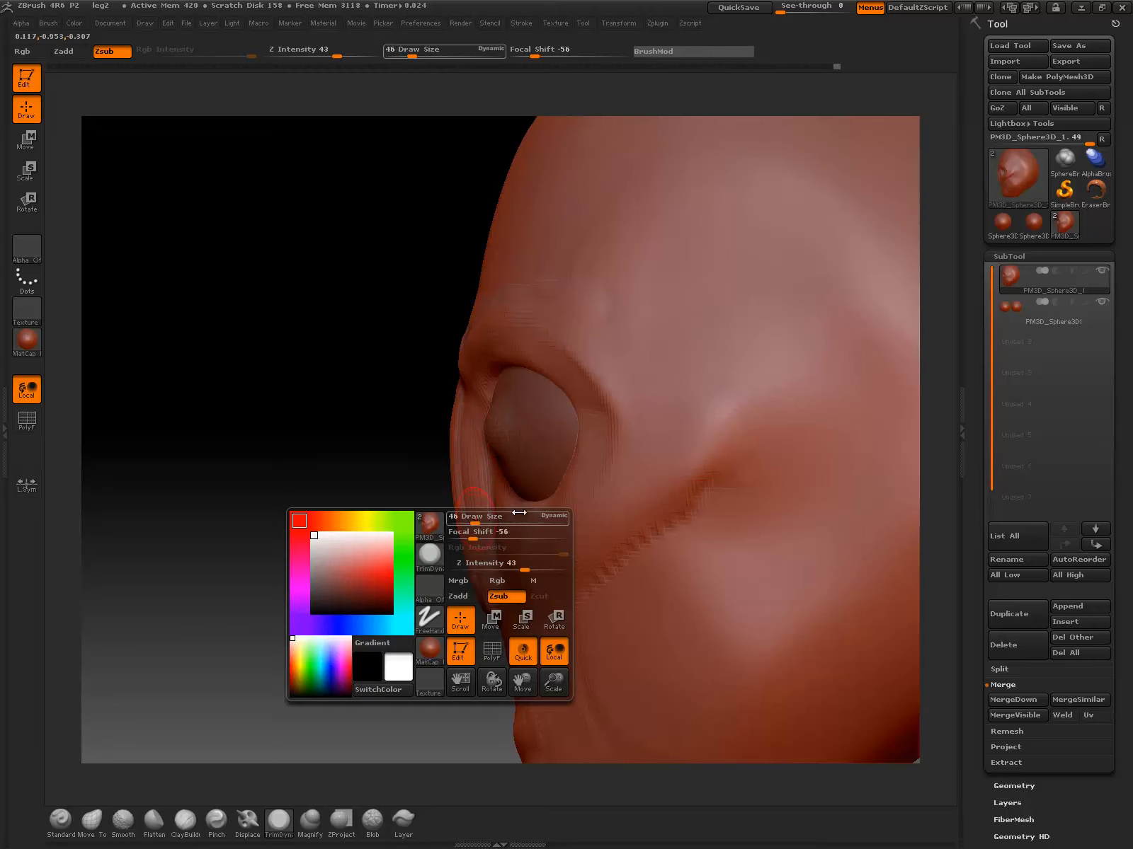
click(532, 570)
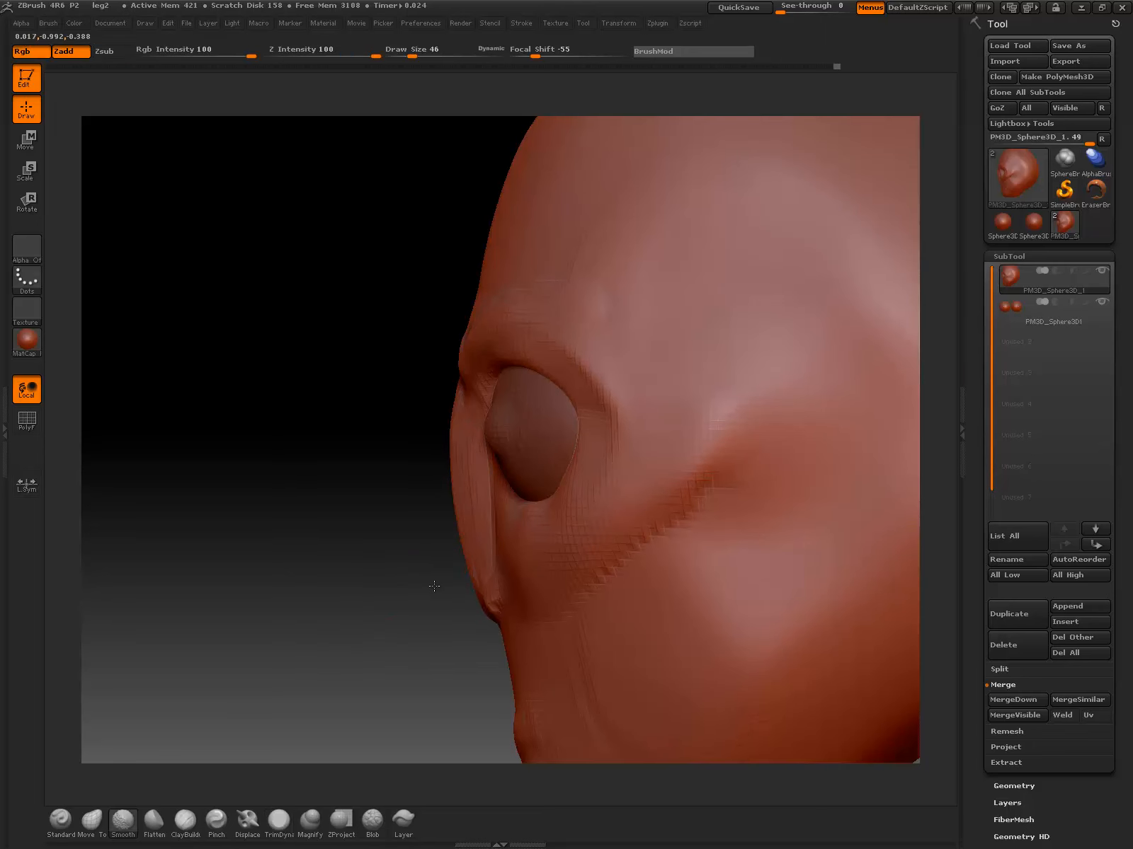
drag(379, 587, 475, 531)
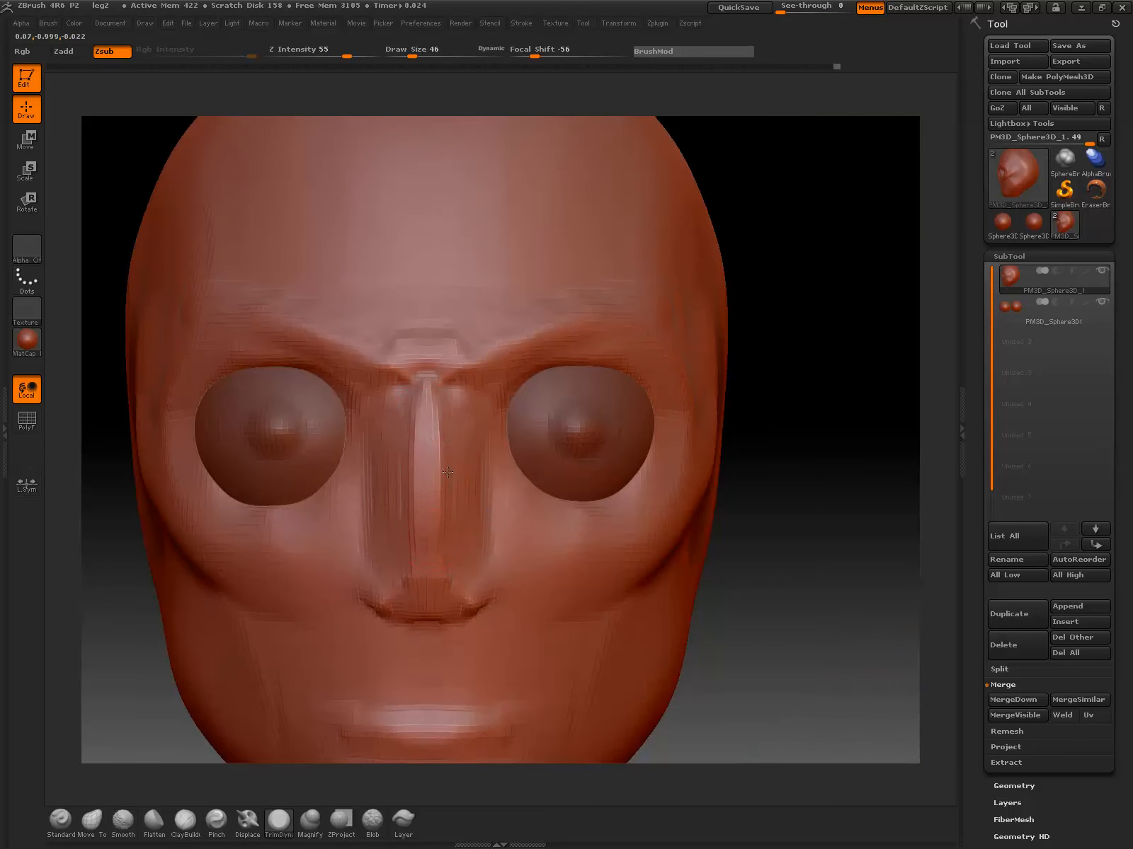
drag(430, 391, 432, 577)
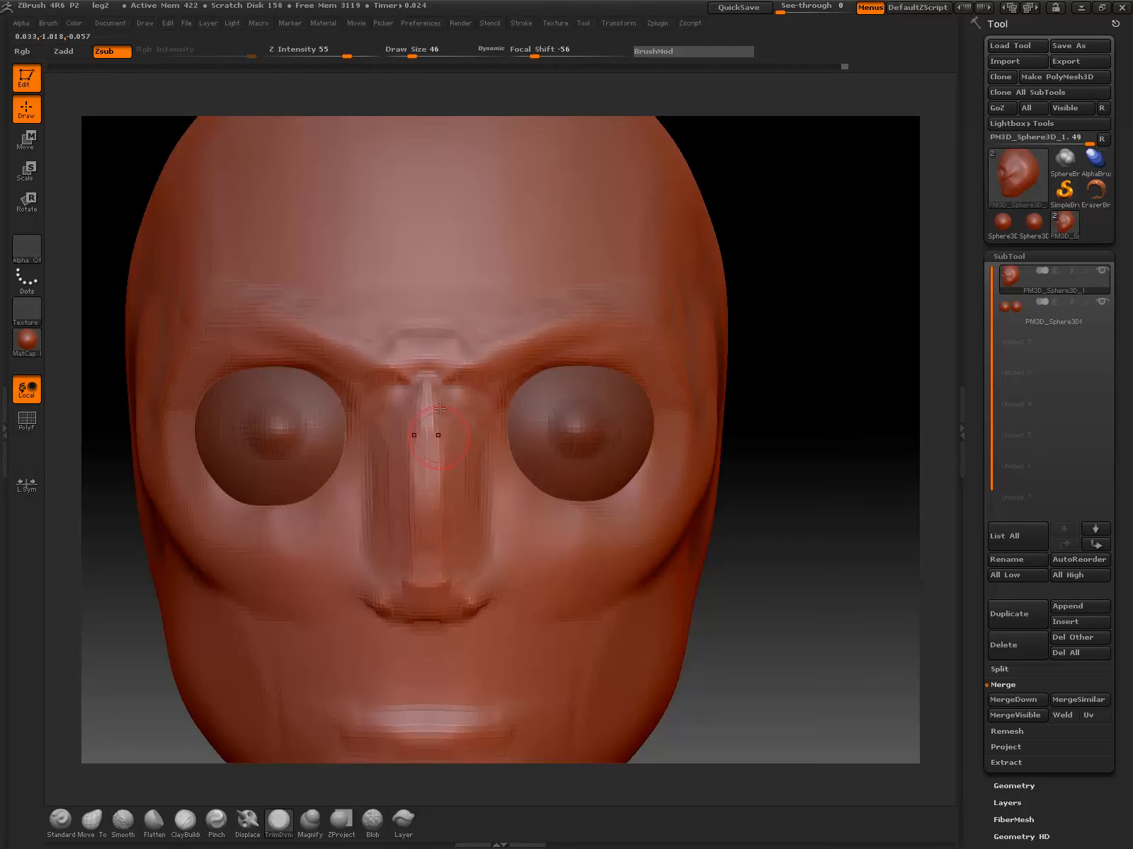
mouse_move(435, 435)
mouse_down()
mouse_move(431, 577)
mouse_move(439, 495)
mouse_up()
shift+drag(433, 453, 433, 562)
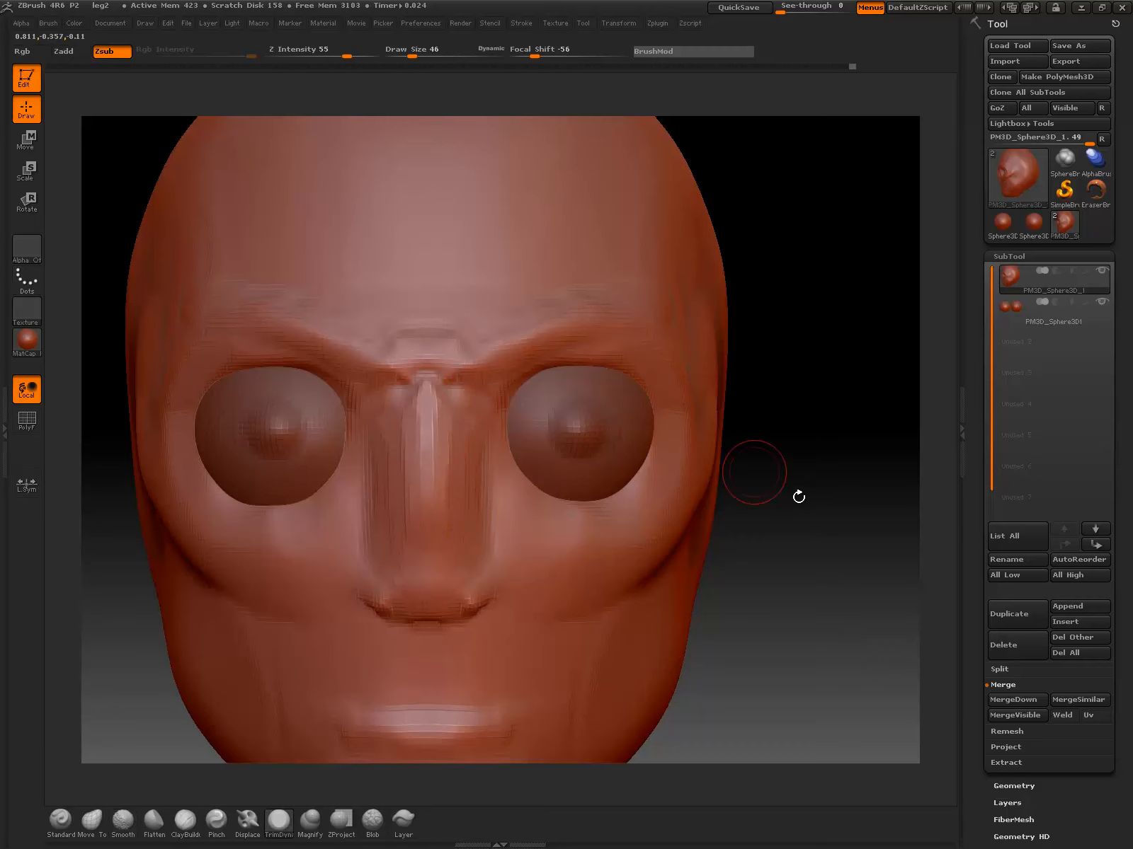
Step: Paint thin symmetric mask lines along the nose ridge, around the tip and up to the eye sockets with a draw size of 8
alt+drag(799, 495, 774, 450)
alt+drag(702, 478, 717, 522)
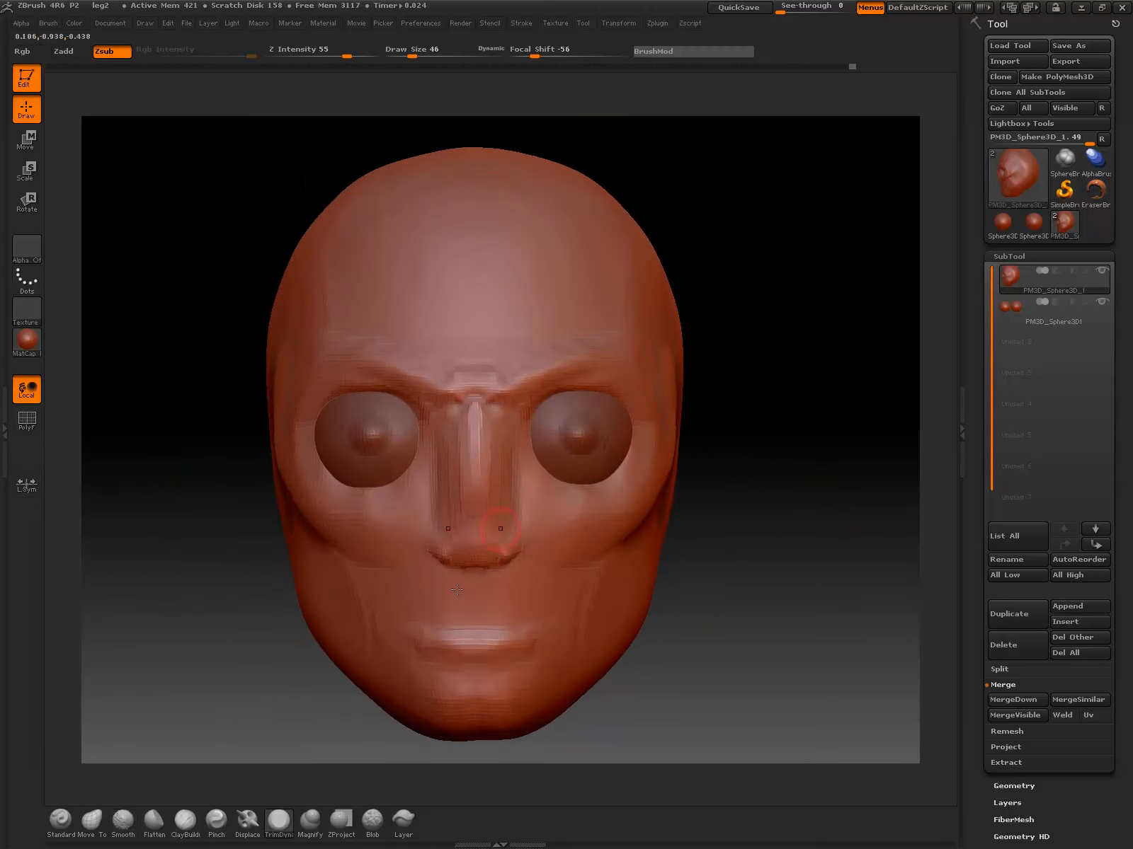
key(bracketleft)
key(bracketleft)
key(bracketleft)
key(bracketleft)
key(ctrl)
mouse_move(461, 544)
ctrl+mouse_down()
mouse_move(499, 550)
mouse_move(444, 555)
ctrl+mouse_up()
mouse_move(357, 373)
ctrl+mouse_down()
mouse_move(414, 393)
mouse_move(442, 439)
mouse_move(459, 534)
ctrl+mouse_up()
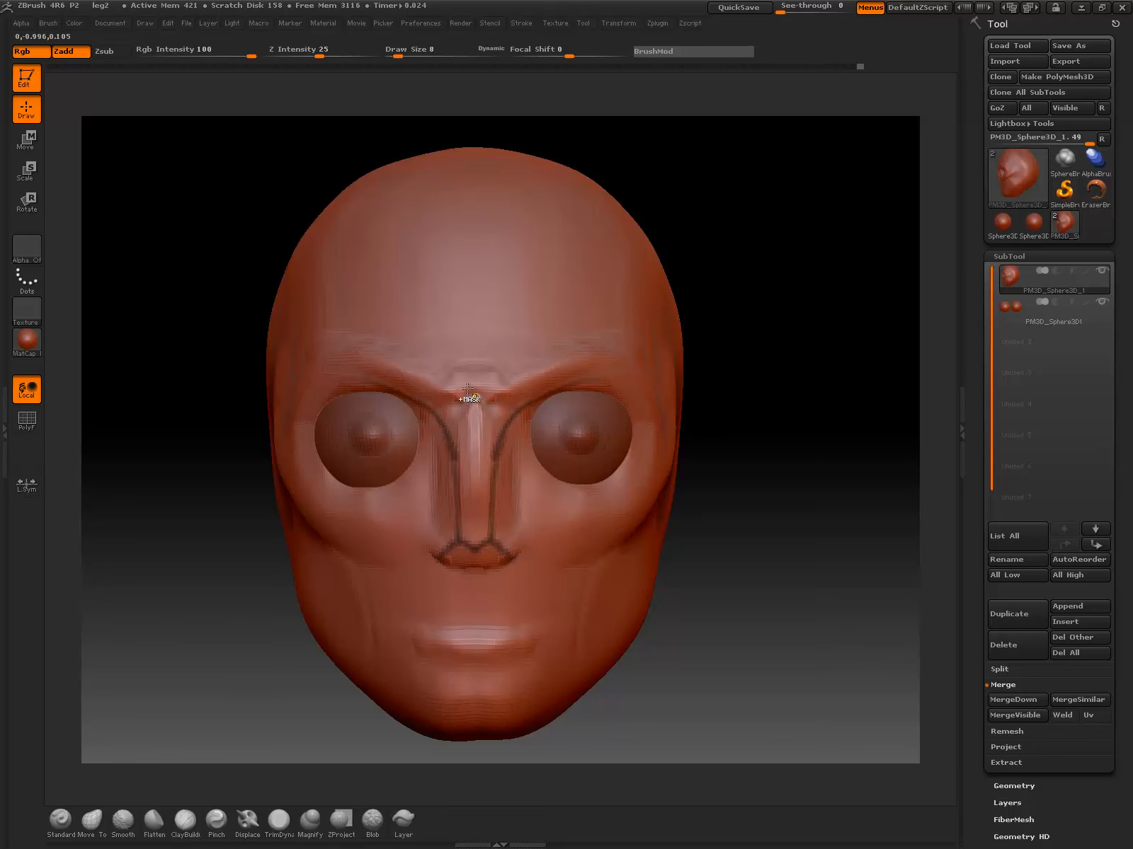
Step: Extend the mask lines along both upper brow edges and down the outer edges of the nose
ctrl+drag(457, 404, 428, 371)
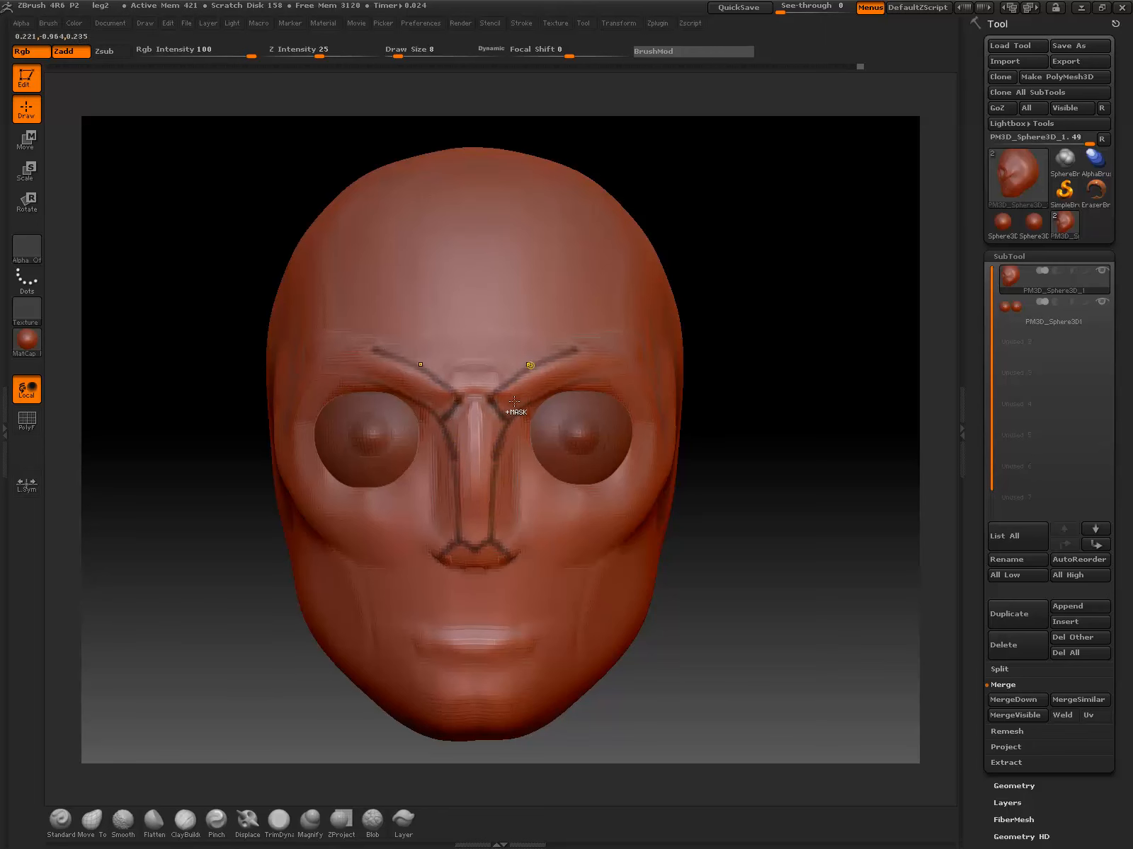
ctrl+drag(499, 391, 599, 346)
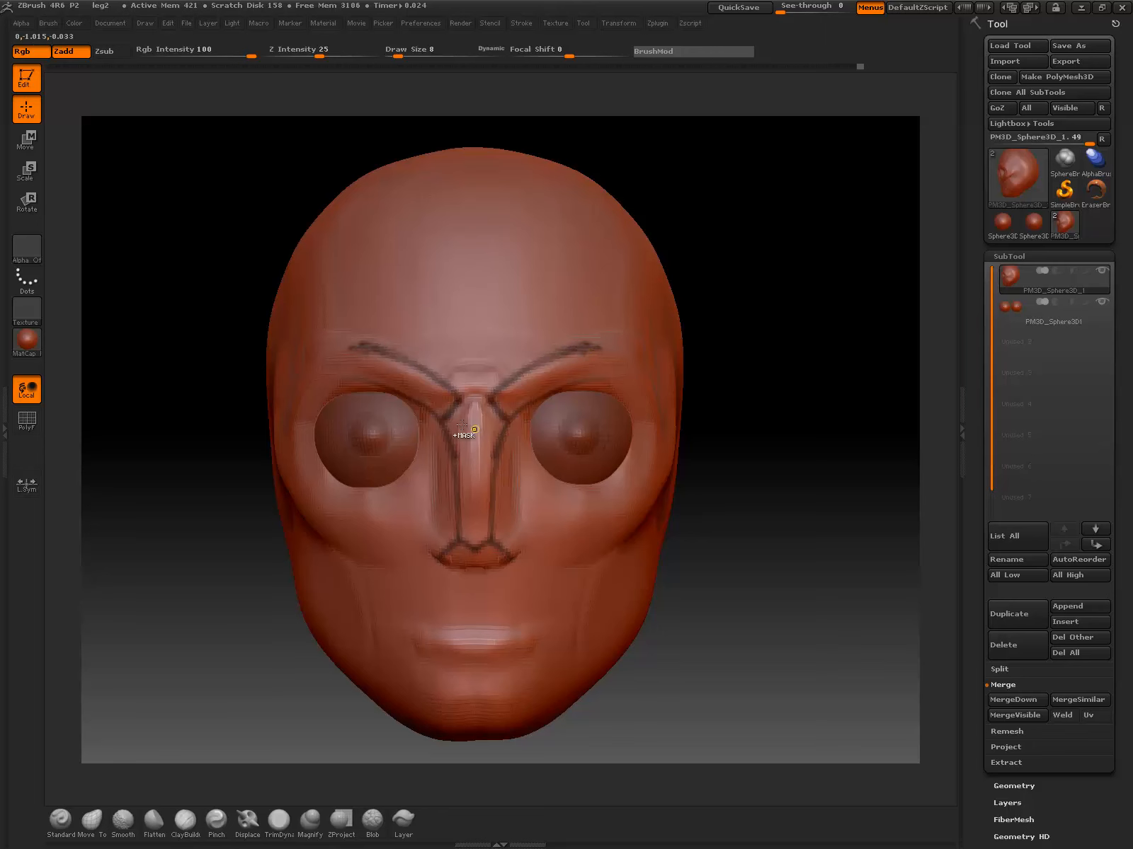
ctrl+drag(460, 399, 459, 522)
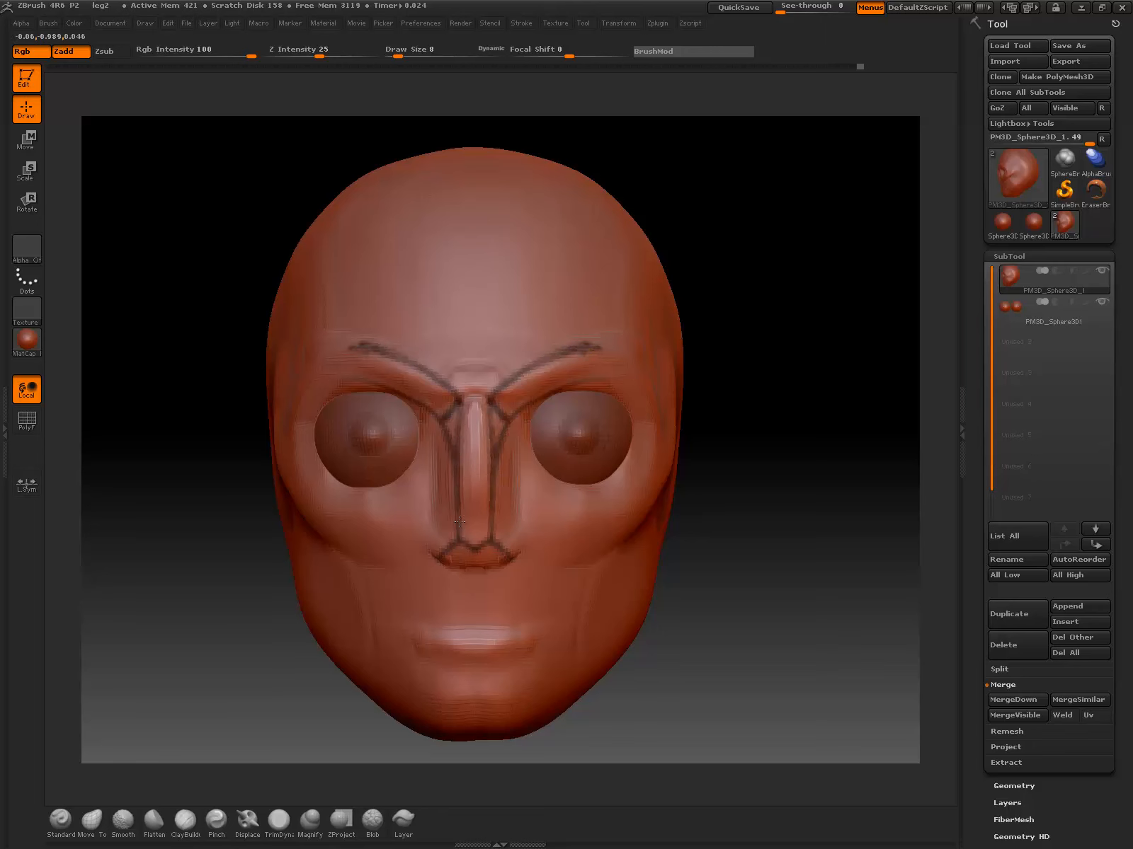
mouse_move(443, 436)
ctrl+mouse_down()
mouse_move(439, 531)
mouse_move(439, 416)
ctrl+mouse_up()
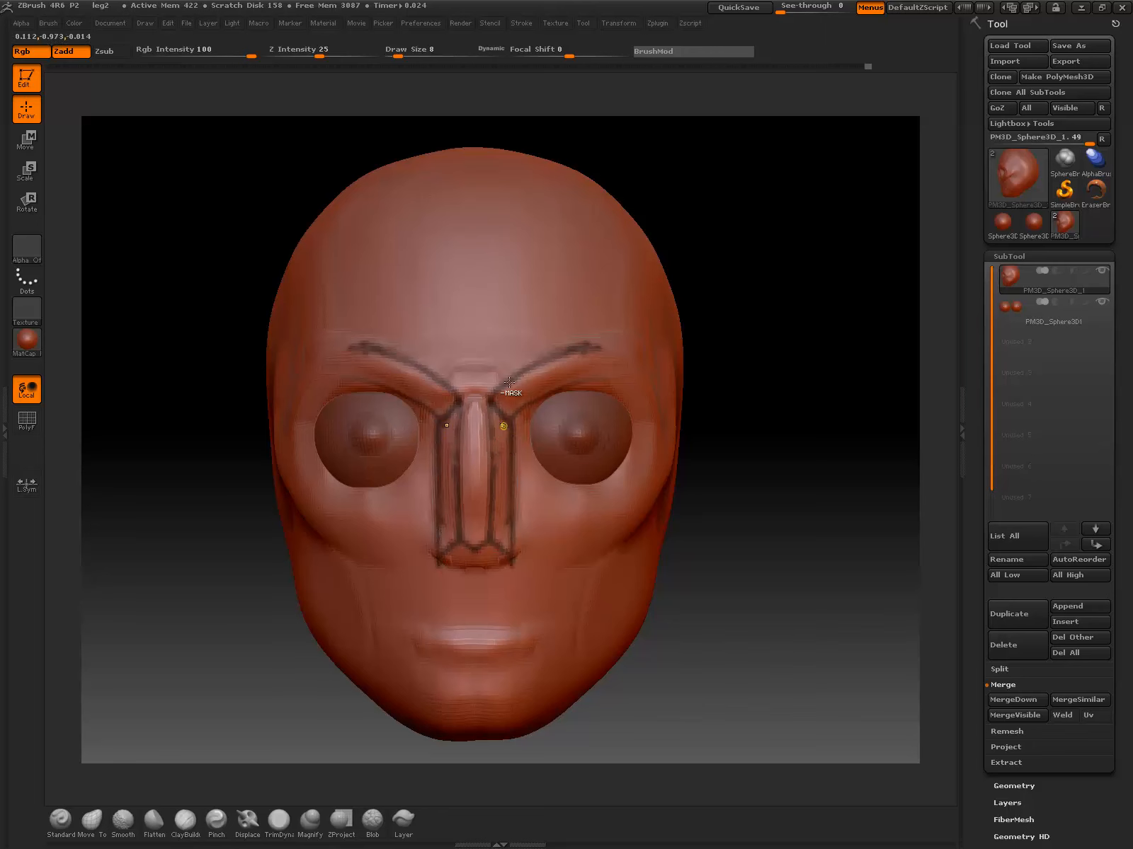
Step: Clear the painted mask to check the bare nose planes, and undo the clearing
key(ctrl+shift+a)
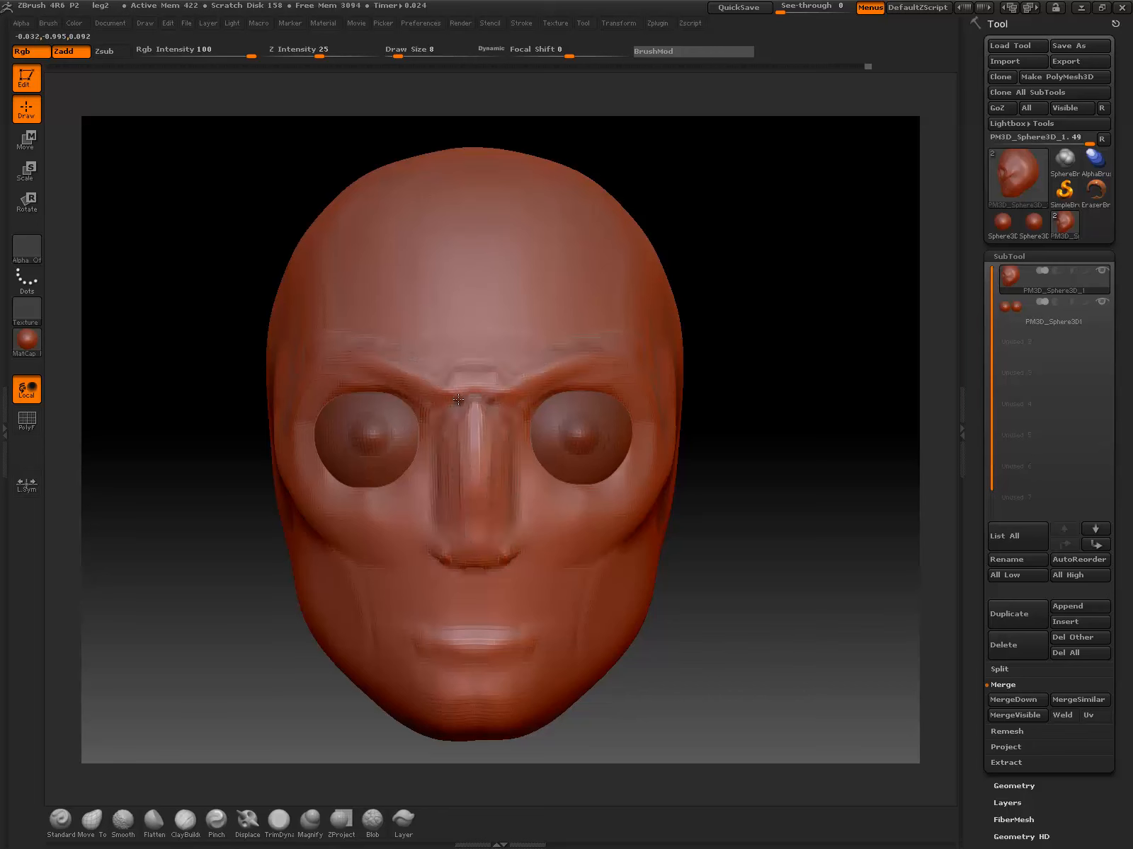
key(b)
key(t)
key(d)
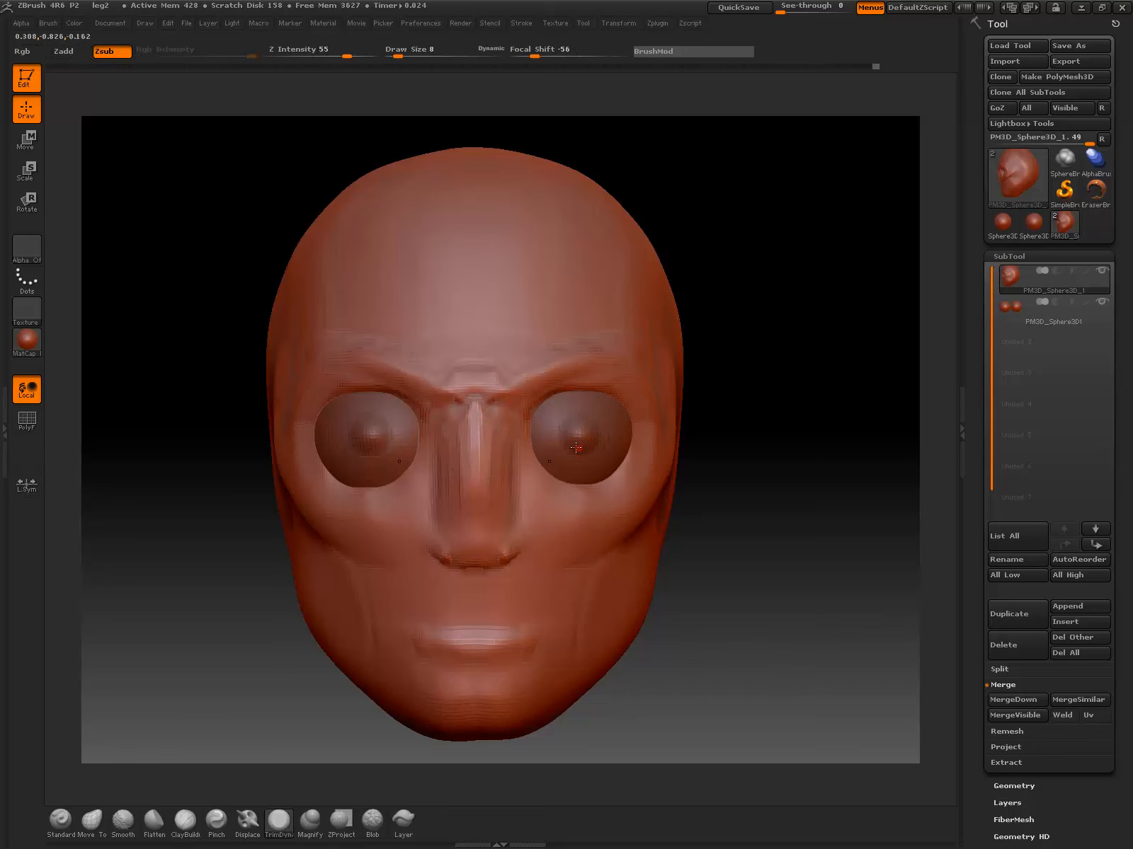
key(b)
key(s)
key(t)
key(ctrl+z)
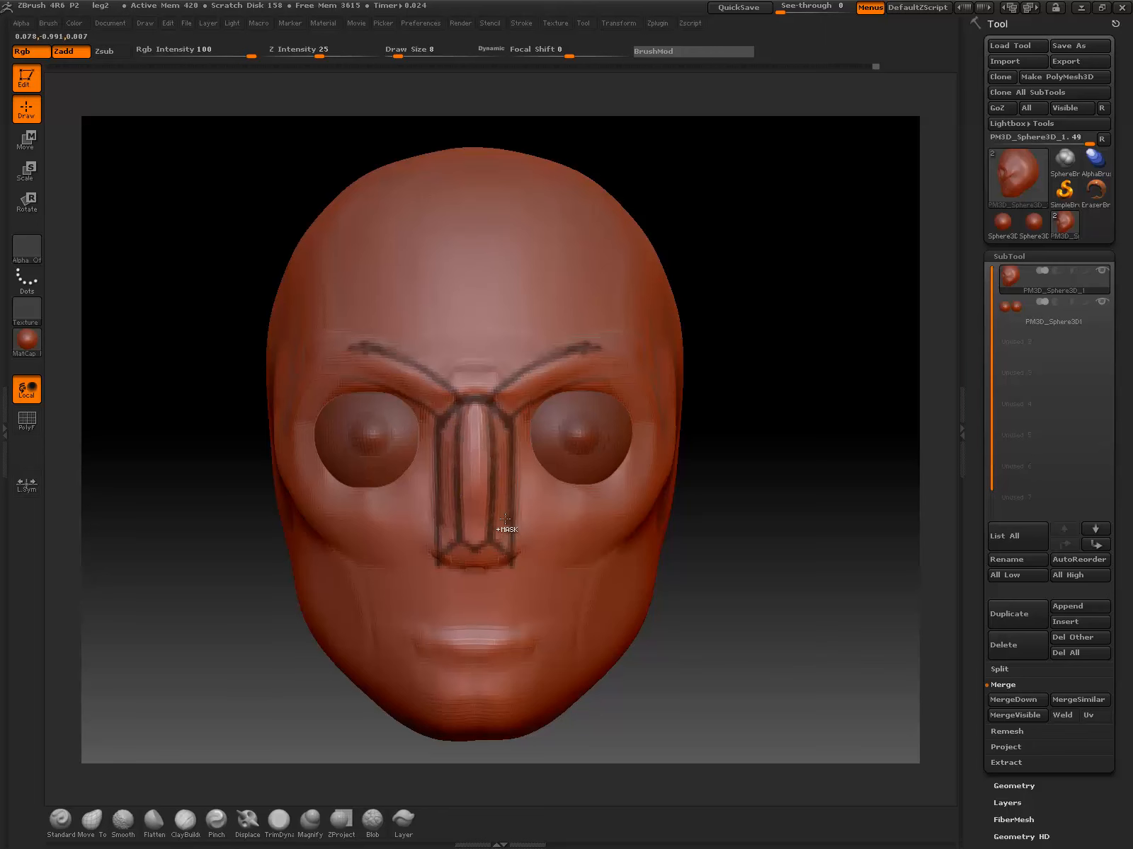
Step: Mask the small areas between the nose and the inner eye corners, and clear the whole mask
key(b)
key(t)
key(d)
ctrl+drag(530, 426, 518, 436)
mouse_move(744, 536)
alt+mouse_down()
mouse_move(723, 523)
mouse_move(759, 562)
mouse_move(745, 551)
alt+mouse_up()
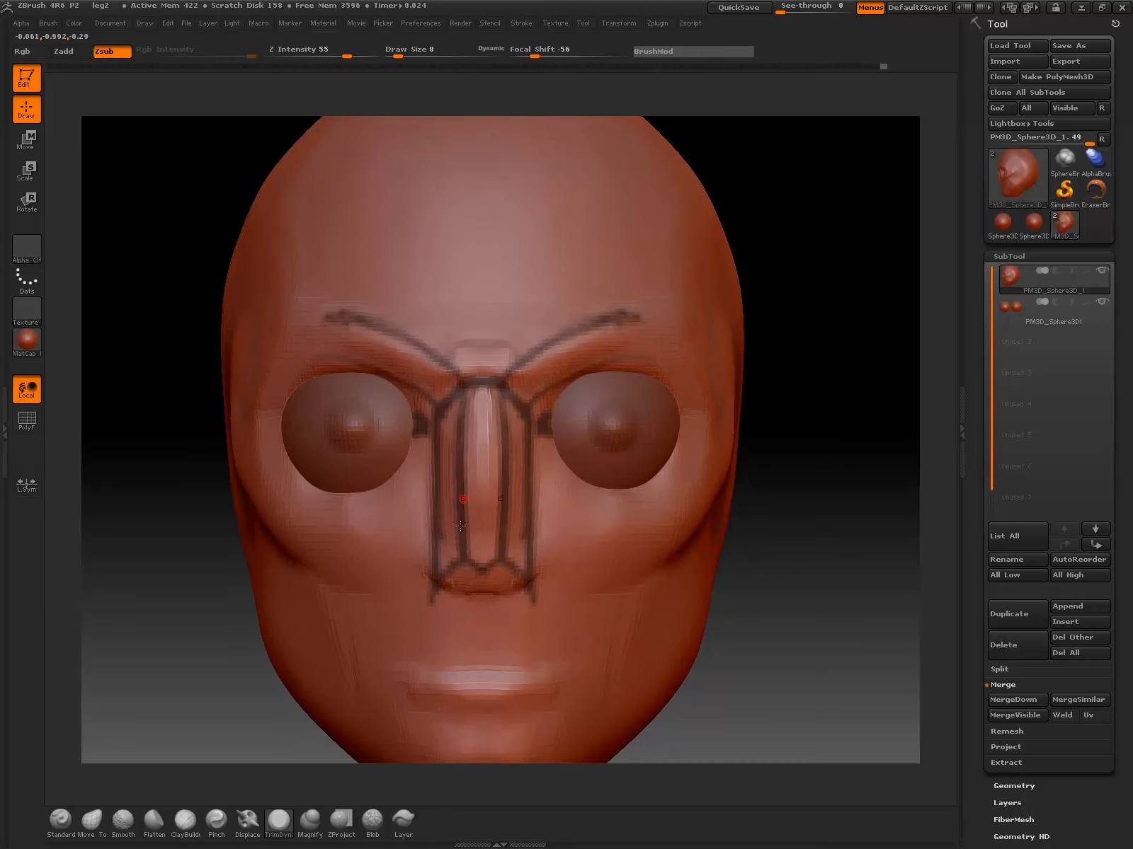
ctrl+click(784, 488)
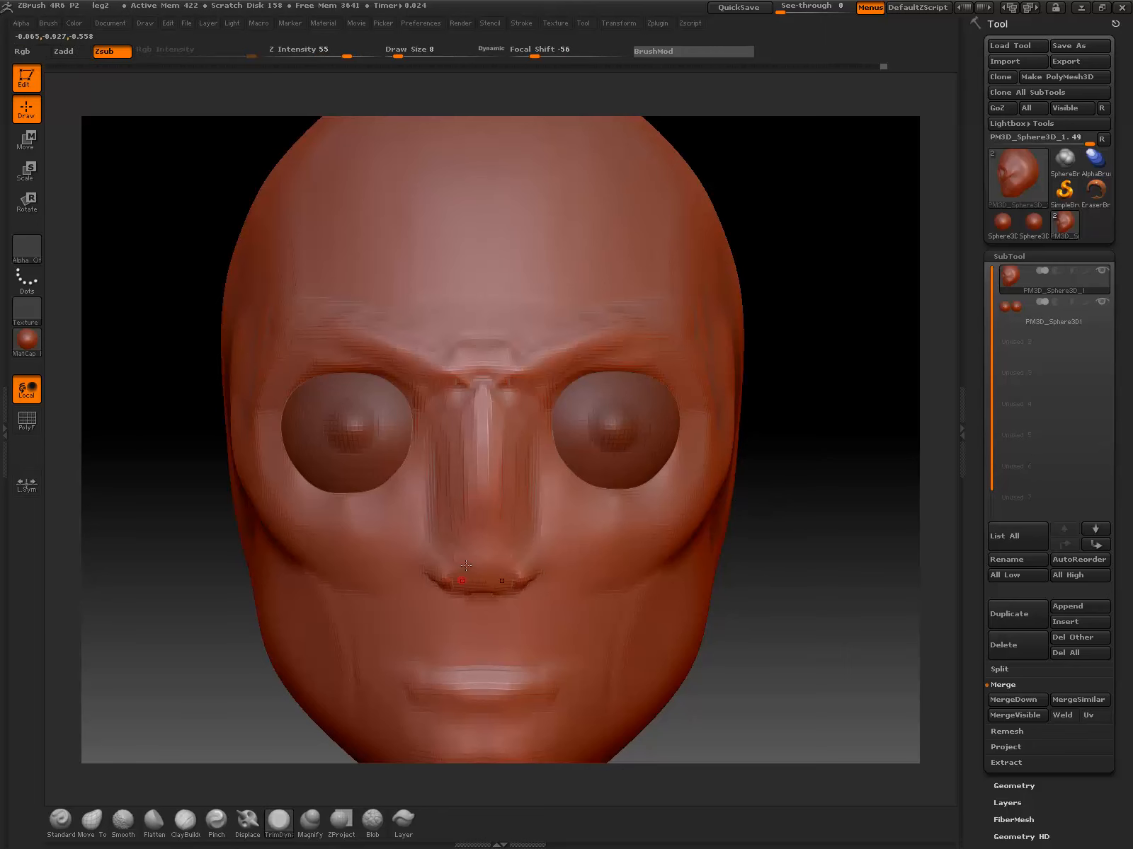
Step: Flatten the front plane of the nose ridge and the nose tip with the Flatten brush at a draw size of 42
click(154, 820)
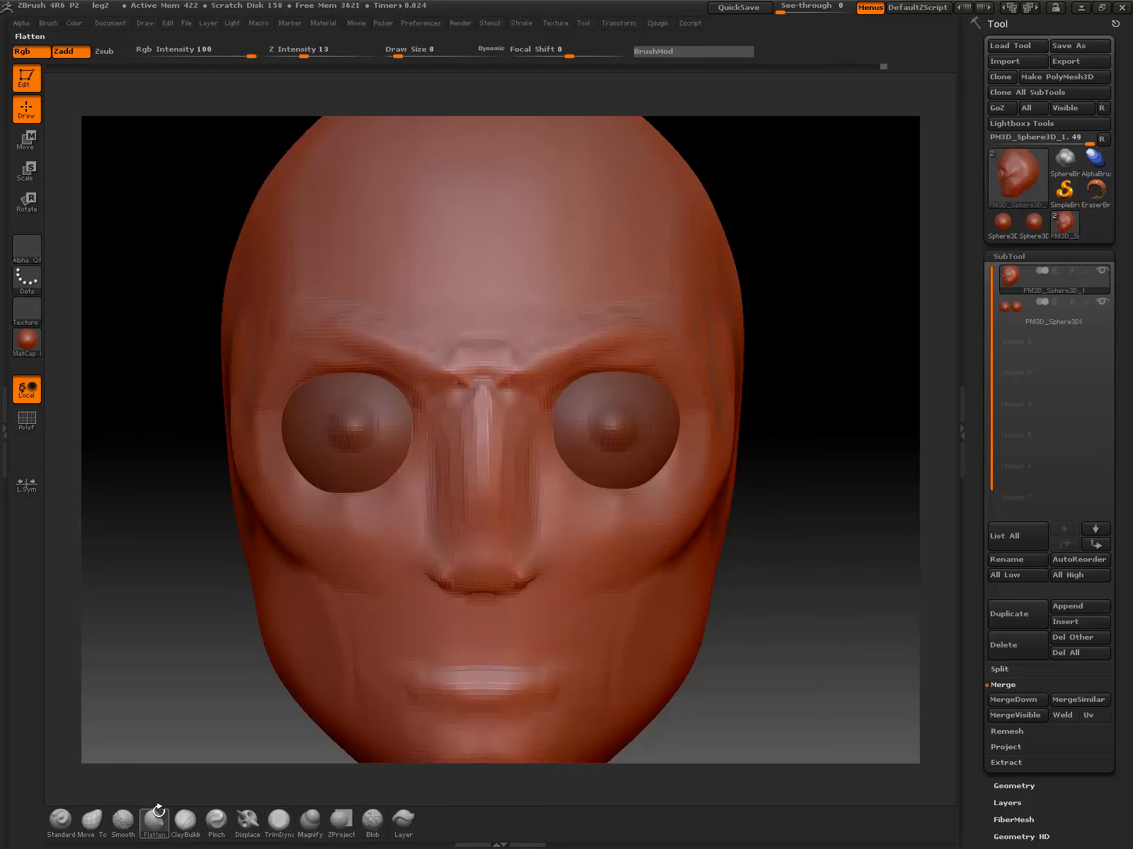
mouse_move(478, 444)
mouse_down()
mouse_move(482, 412)
mouse_move(483, 541)
mouse_move(485, 410)
mouse_move(499, 542)
mouse_up()
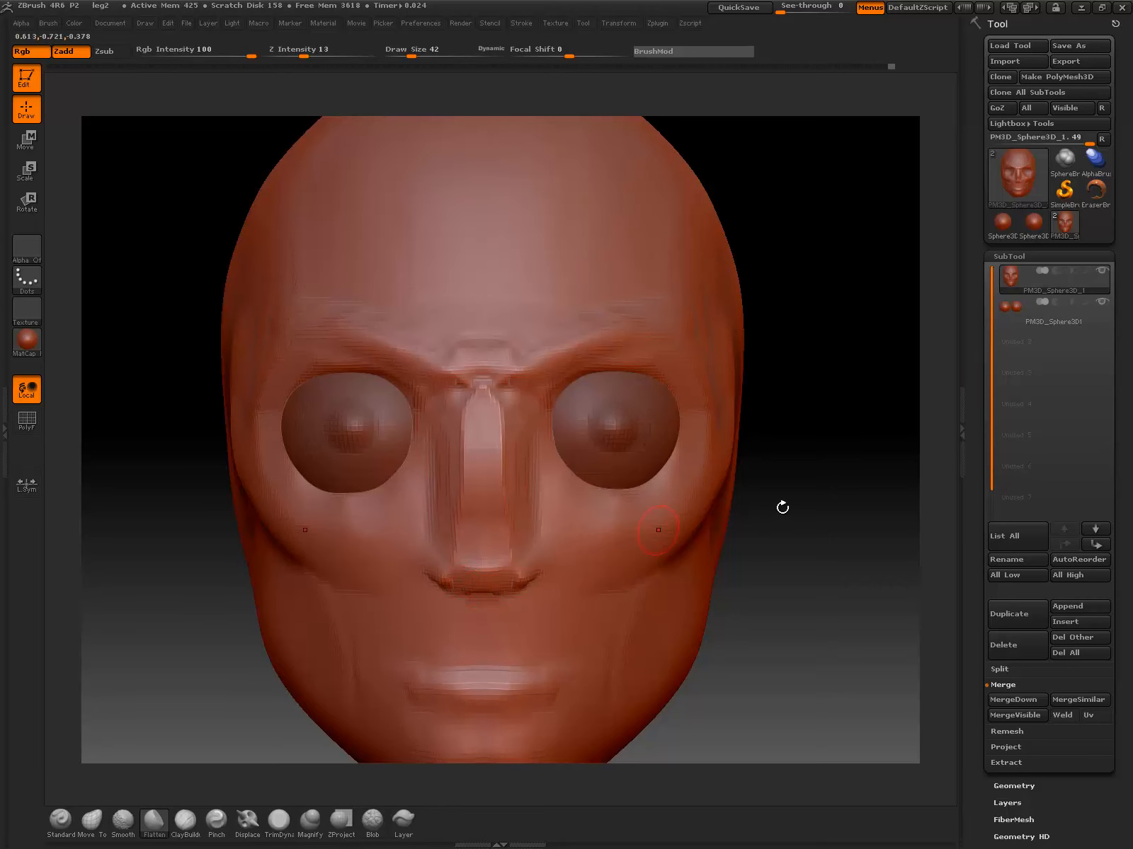
drag(782, 507, 842, 538)
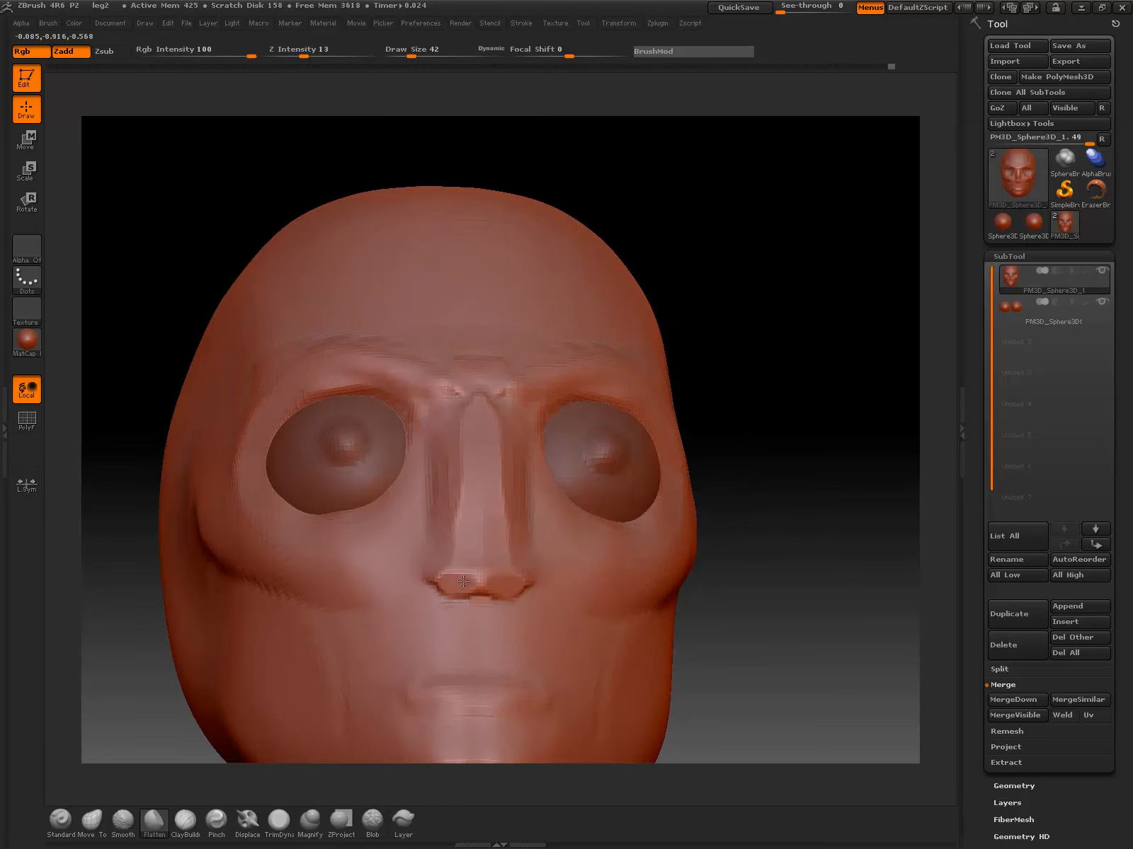
mouse_move(463, 581)
mouse_down()
mouse_move(488, 576)
mouse_move(477, 560)
mouse_move(507, 555)
mouse_up()
Step: Build up the nose tip with the ClayBuildup brush at a draw size of 42, and switch back to the Flatten brush
click(188, 820)
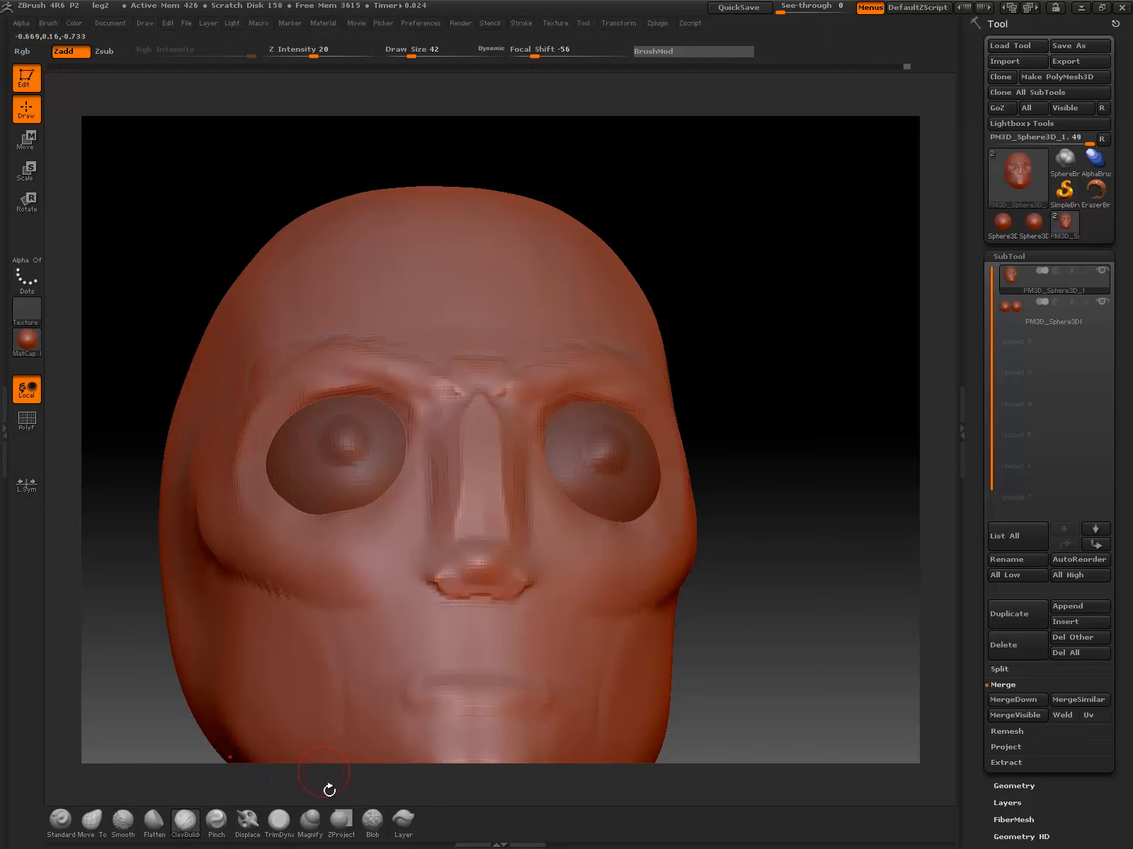
click(218, 827)
click(154, 820)
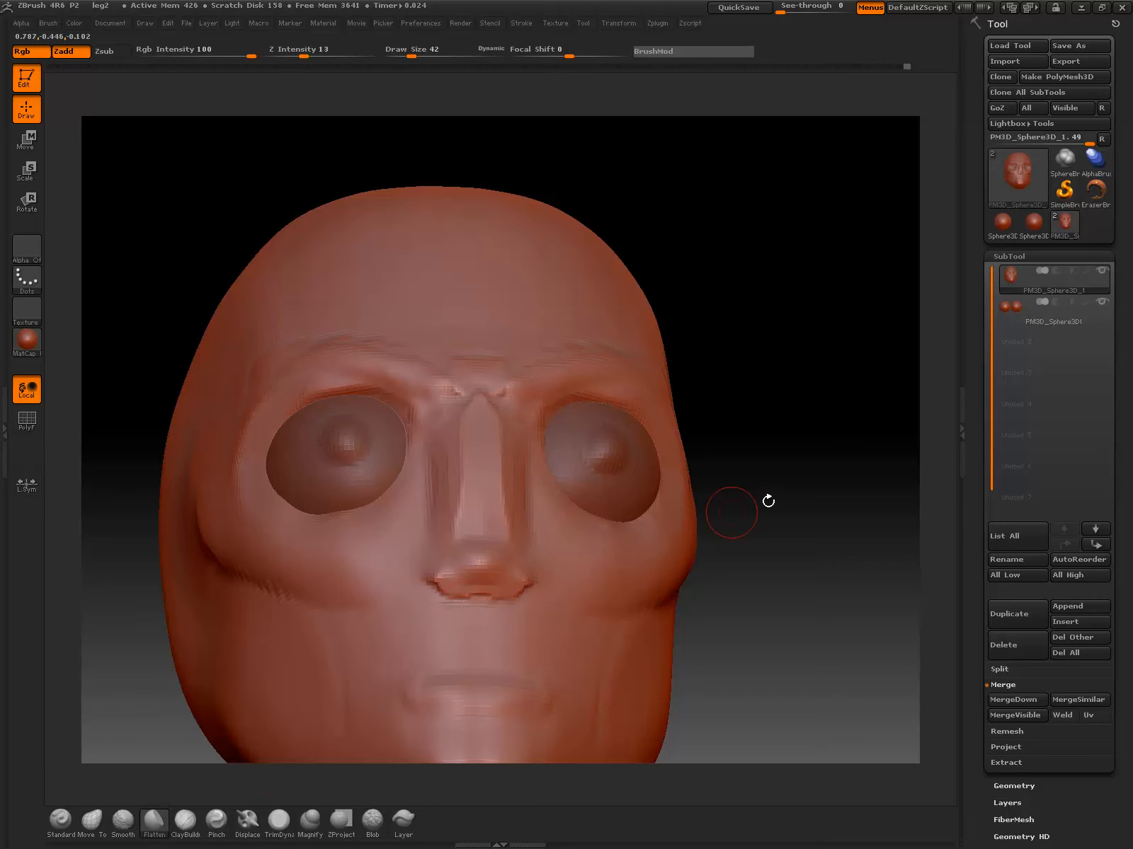
Step: Pull the nose forward in profile with the Move Topological brush at a draw size of 118
mouse_move(783, 460)
mouse_down()
mouse_move(629, 501)
mouse_move(769, 511)
mouse_move(762, 496)
mouse_move(761, 523)
mouse_move(737, 520)
mouse_move(323, 682)
mouse_up()
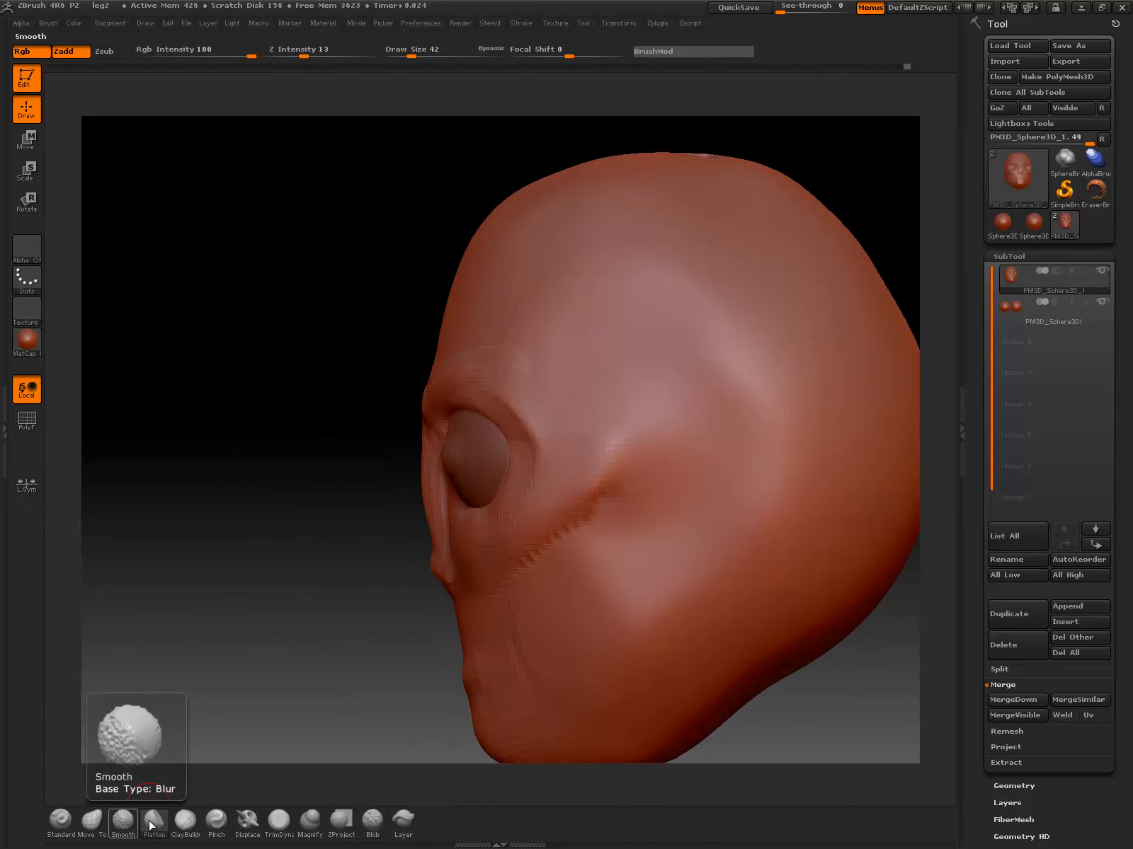
click(79, 844)
drag(412, 56, 427, 56)
drag(351, 587, 404, 549)
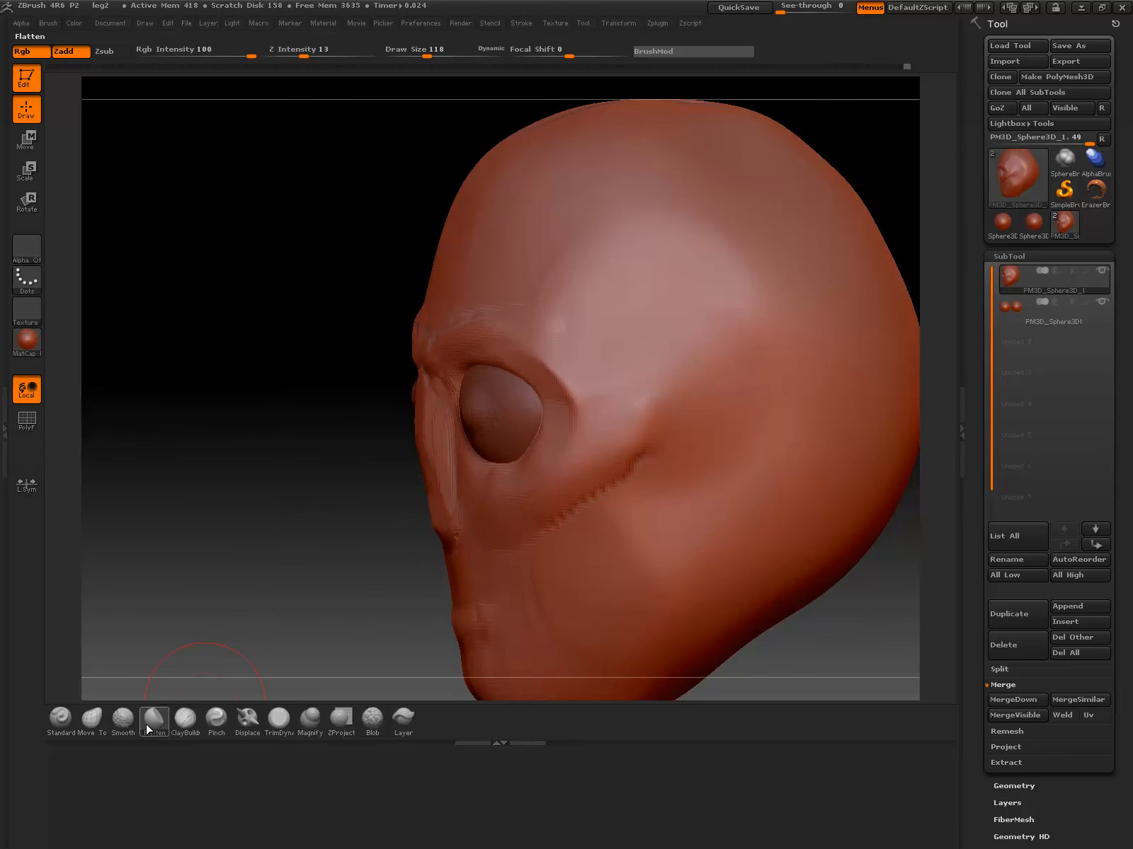
click(91, 718)
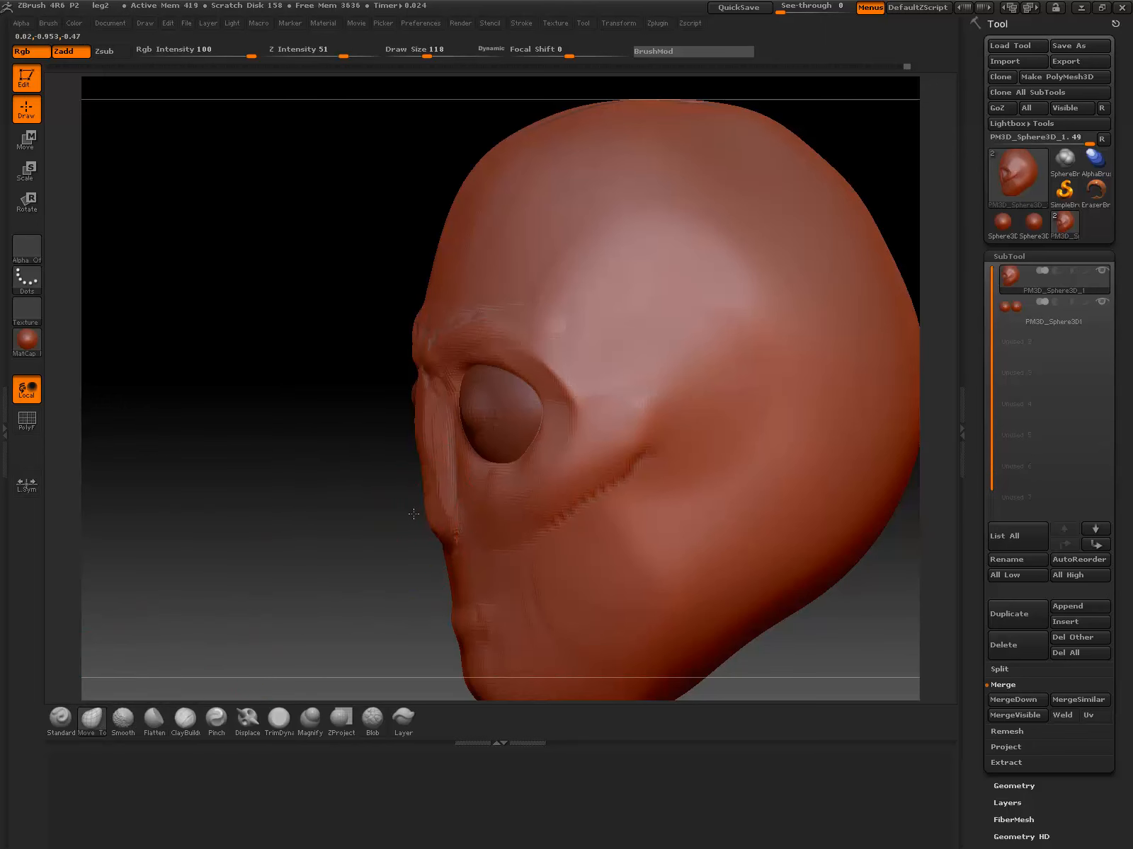
mouse_move(413, 514)
mouse_down()
mouse_move(399, 508)
mouse_move(406, 448)
mouse_up()
mouse_move(354, 524)
mouse_down()
mouse_move(696, 481)
mouse_move(560, 500)
mouse_up()
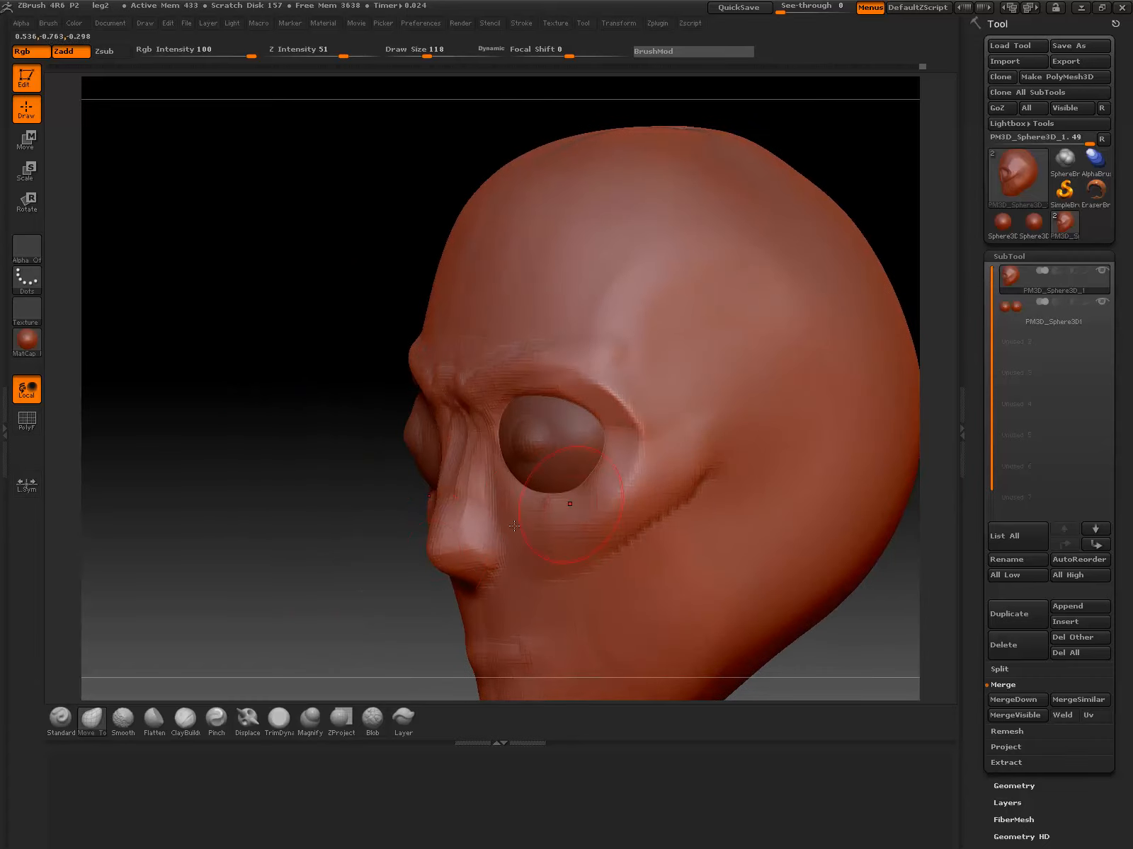
mouse_move(403, 559)
mouse_down()
mouse_move(392, 561)
mouse_move(414, 547)
mouse_move(380, 533)
mouse_move(735, 442)
mouse_move(527, 479)
mouse_up()
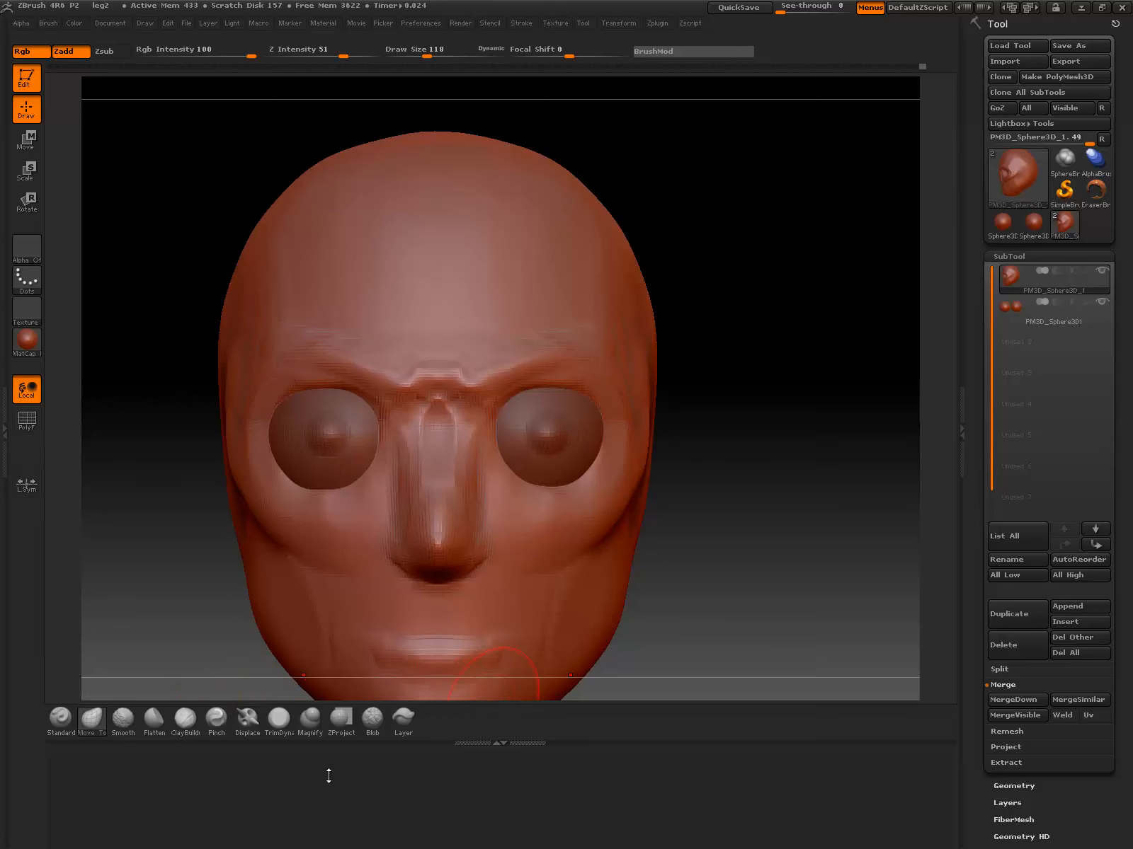
Step: Flatten the front plane of the nose ridge with the Flatten brush at a draw size of 54
click(500, 743)
click(154, 819)
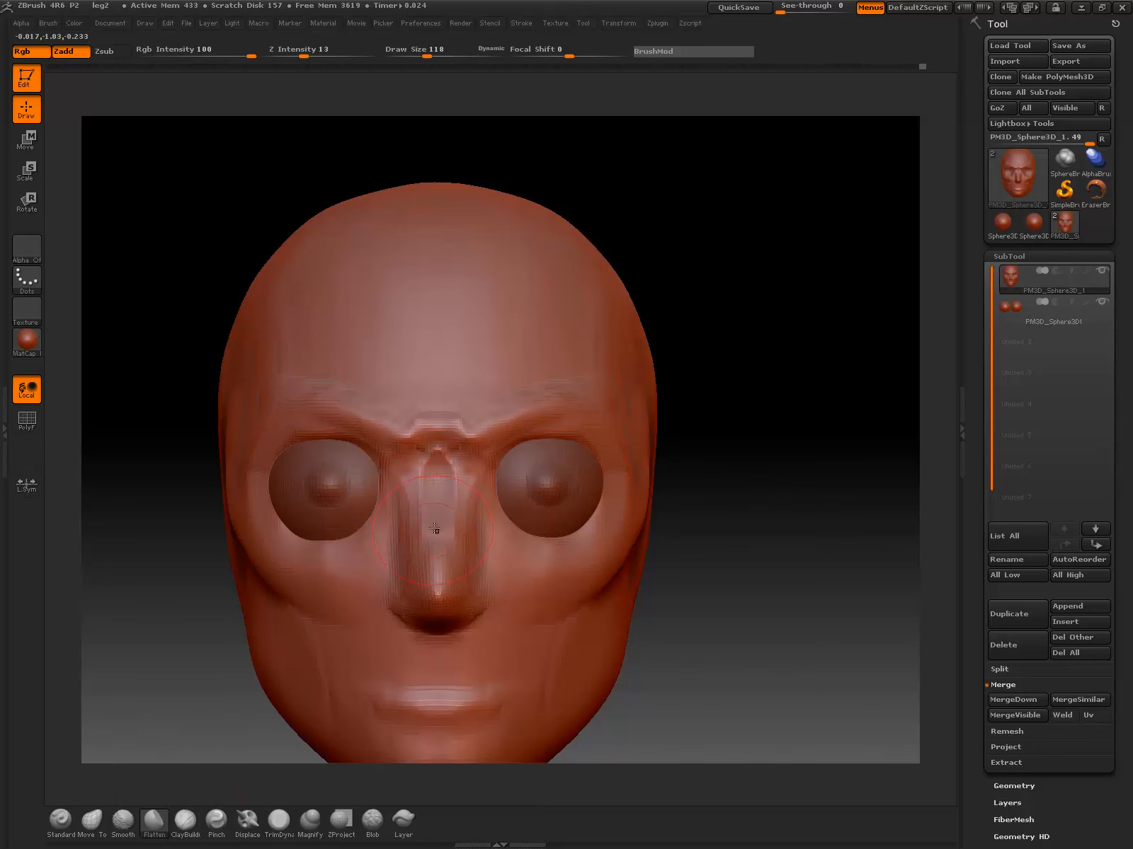
key(bracketleft)
key(bracketleft)
key(bracketleft)
mouse_move(443, 543)
mouse_down()
mouse_move(443, 586)
mouse_move(452, 560)
mouse_up()
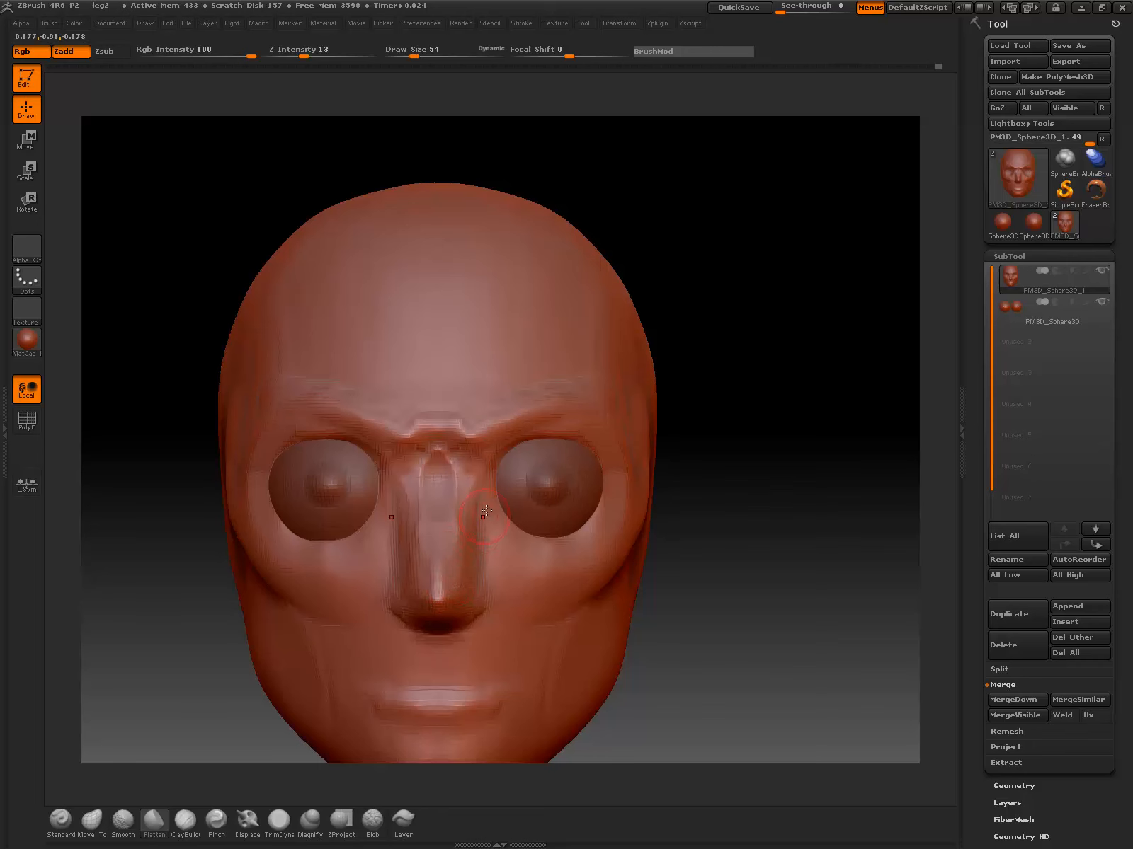
mouse_move(438, 563)
mouse_down()
mouse_move(438, 595)
mouse_move(439, 490)
mouse_up()
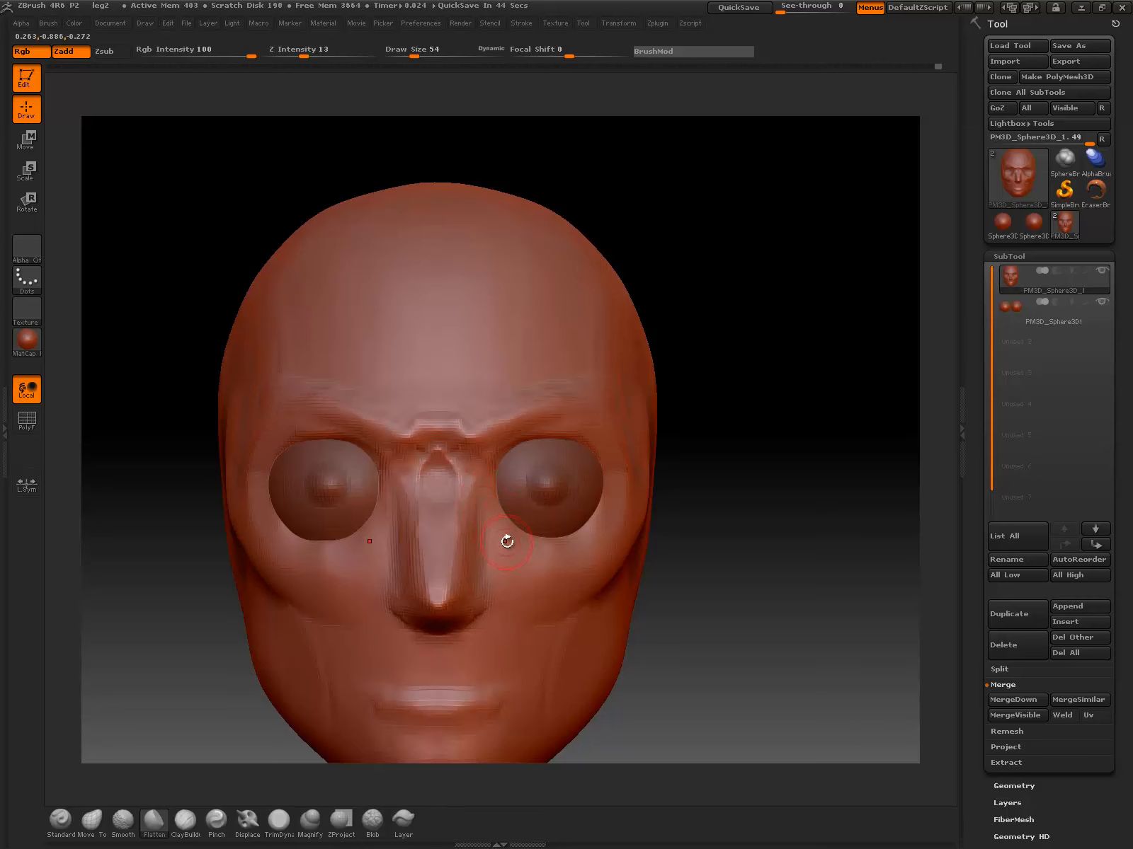
Step: Reshape the middle of the nose ridge in profile with the Move Topological brush at a draw size of 54
drag(753, 429, 710, 421)
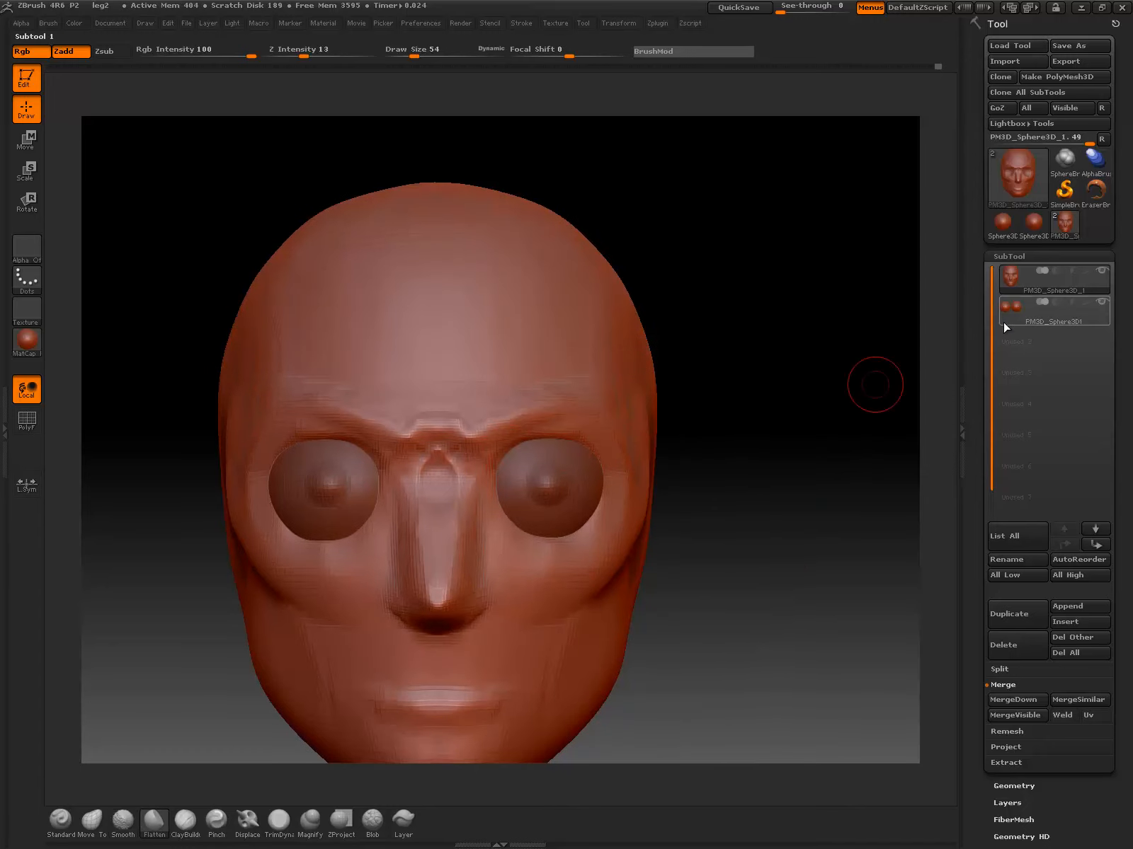
drag(722, 371, 588, 371)
drag(241, 513, 288, 551)
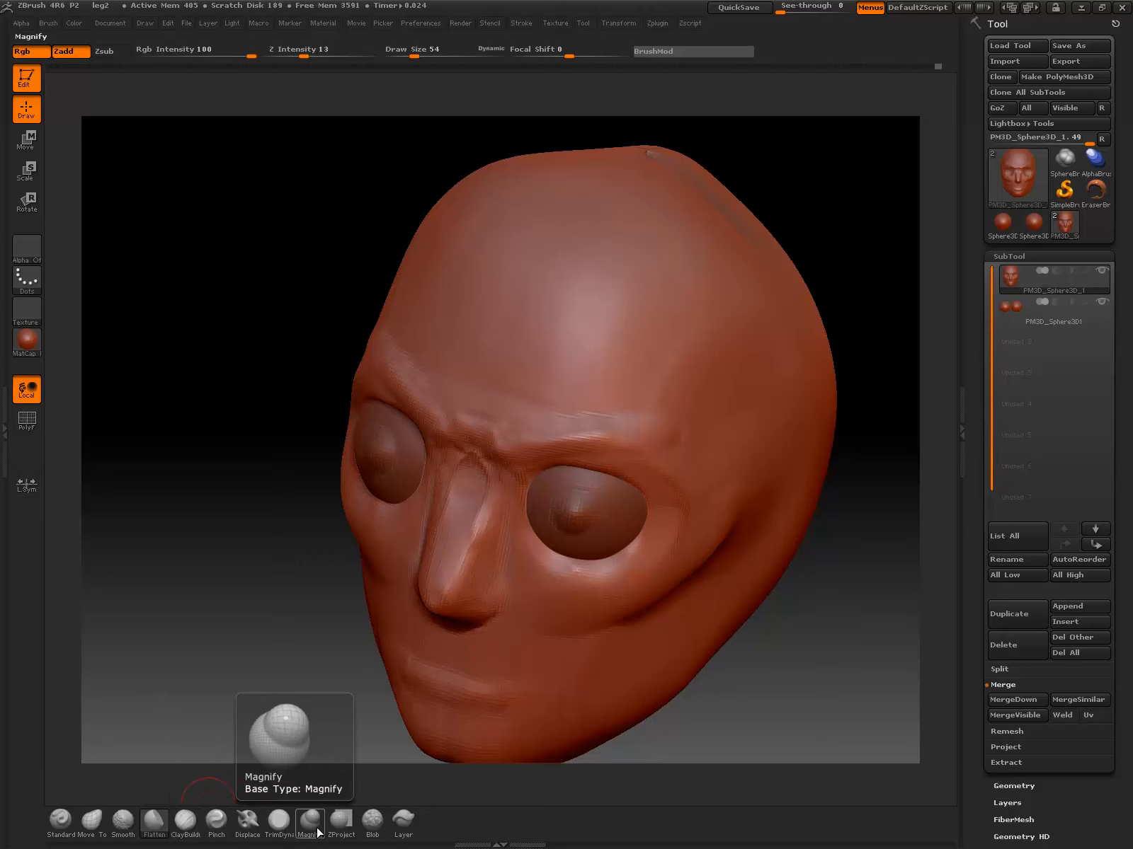
click(91, 822)
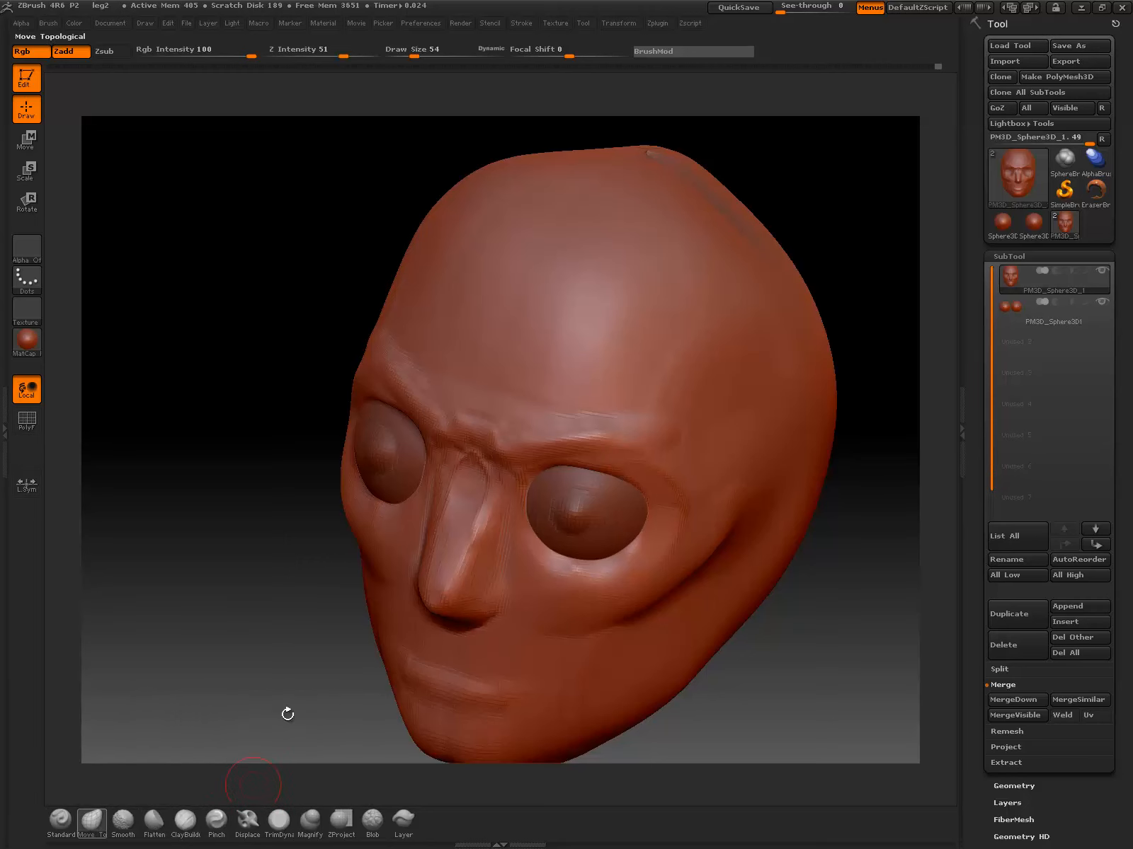
drag(54, 638, 112, 633)
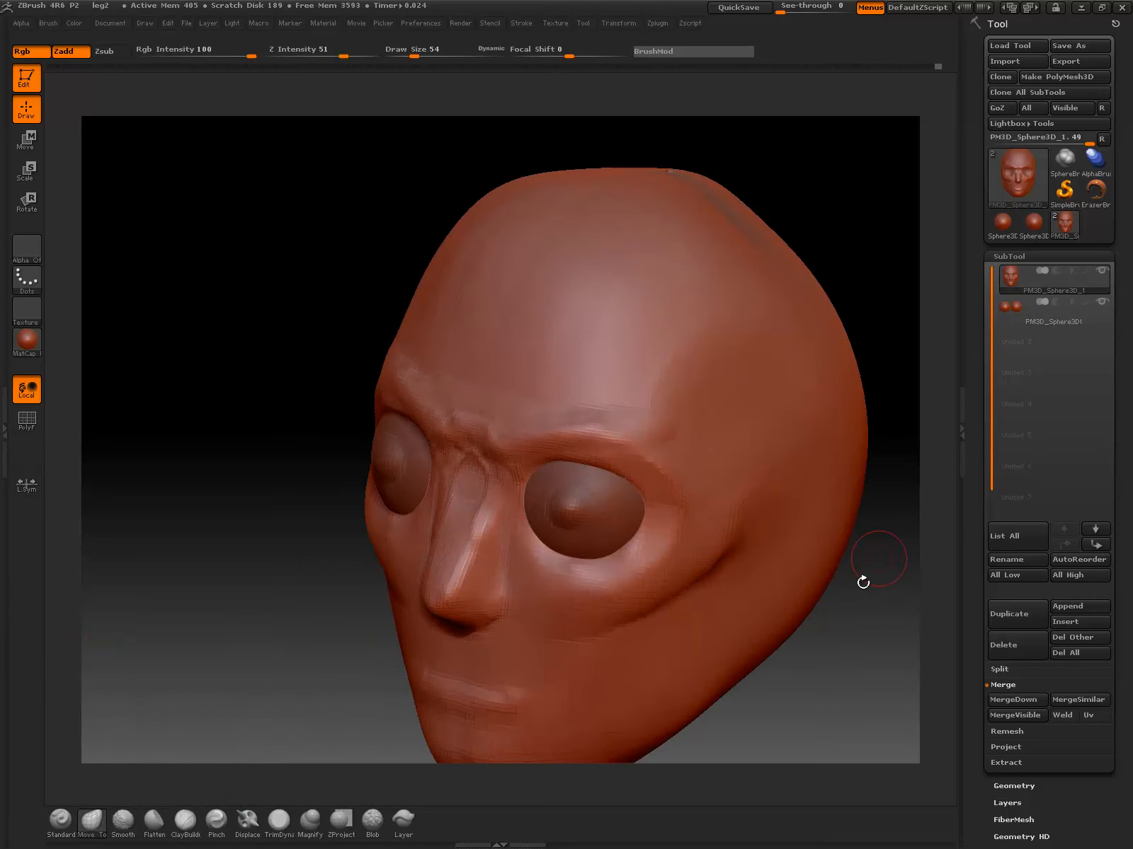
drag(863, 582, 708, 570)
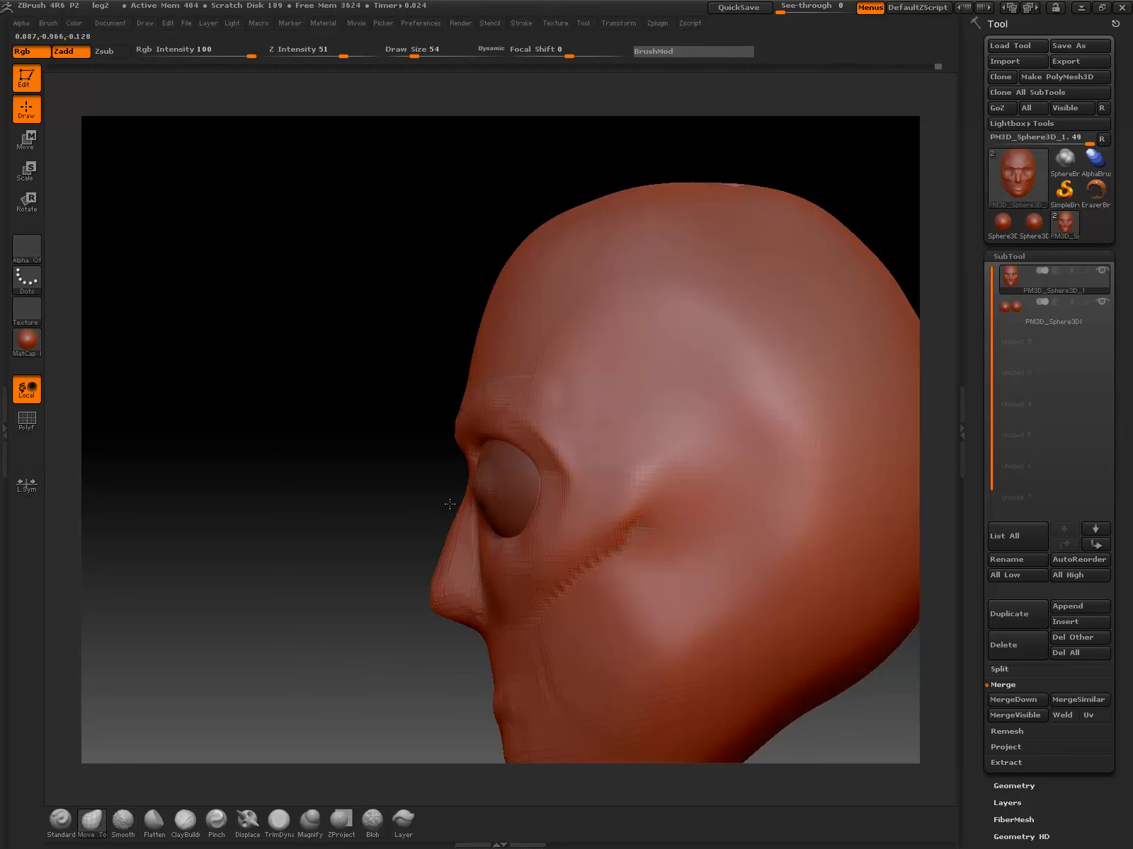
mouse_move(457, 511)
mouse_down()
mouse_move(448, 502)
mouse_move(427, 549)
mouse_up()
Step: Pull out the nose tip and refine the ridge and nose root in profile using a draw size of 158
key(bracketright)
key(bracketright)
key(bracketright)
key(bracketright)
key(bracketright)
key(bracketright)
key(bracketright)
key(bracketright)
key(bracketright)
key(bracketright)
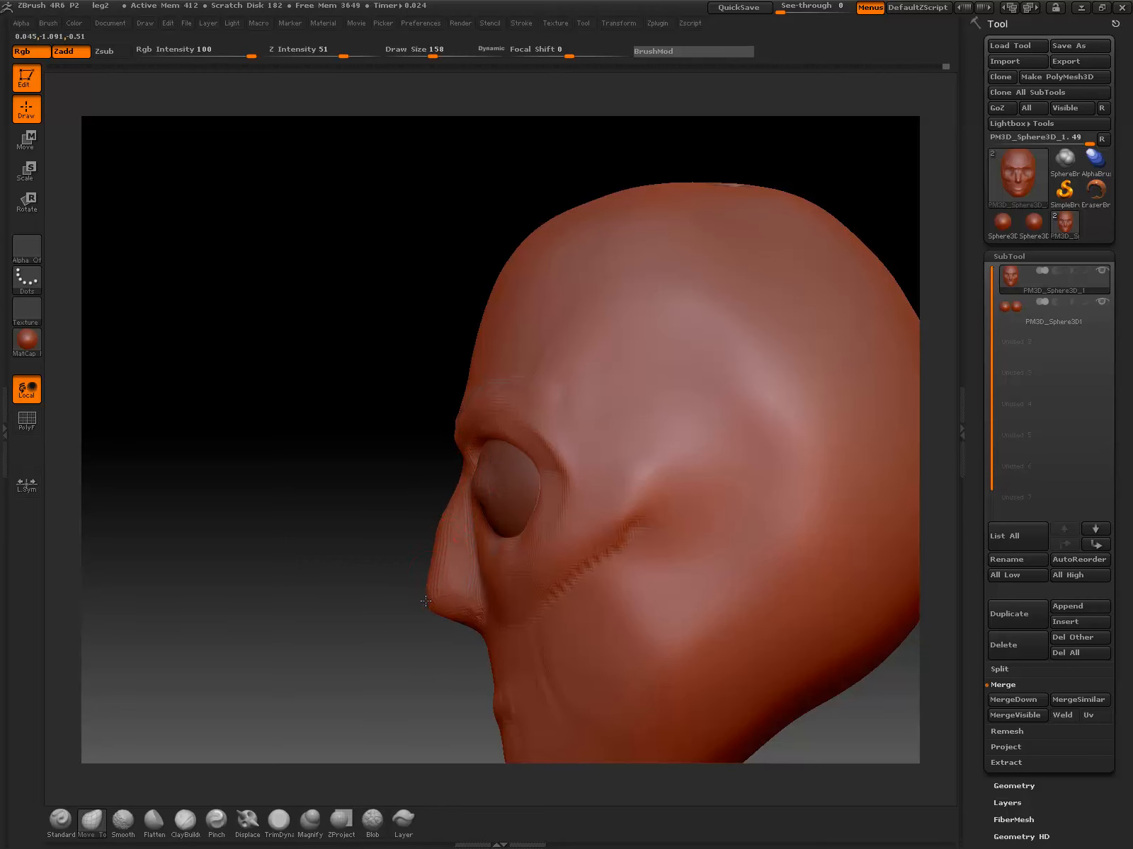
drag(425, 601, 416, 601)
drag(429, 540, 438, 542)
drag(456, 477, 452, 438)
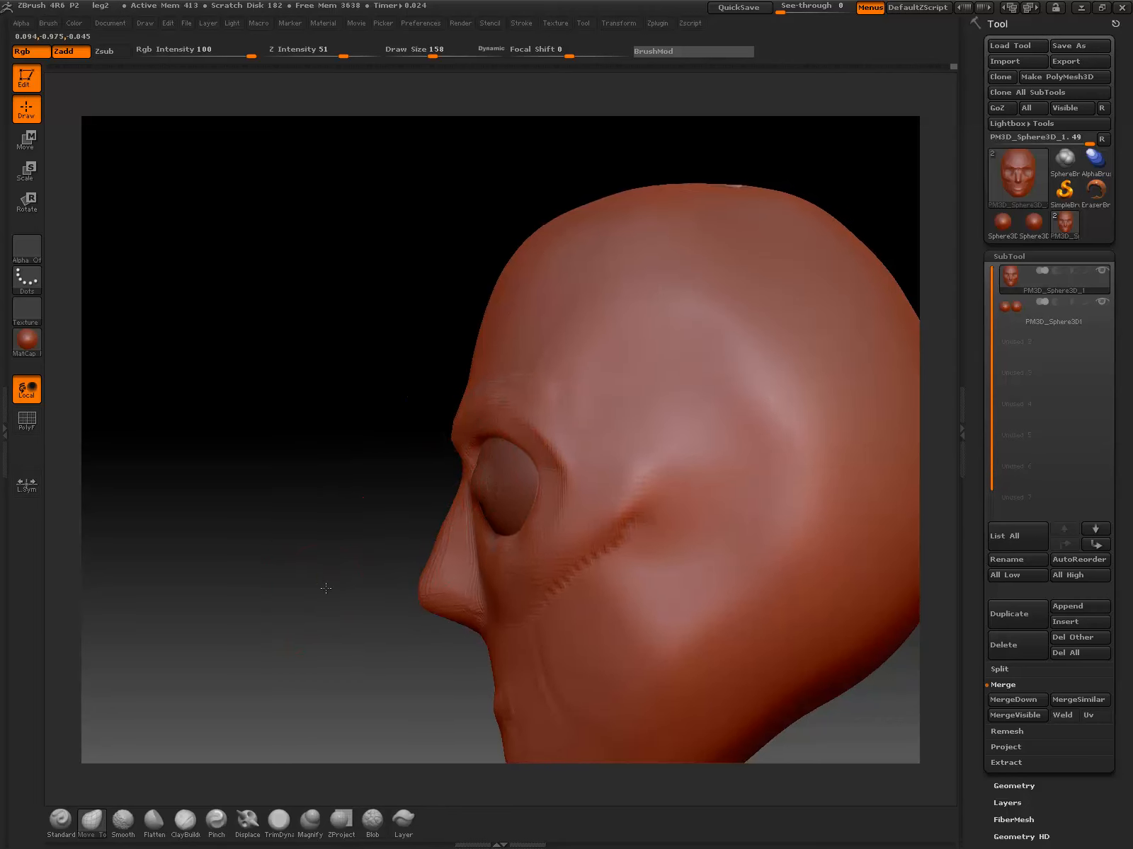
mouse_move(325, 588)
mouse_down()
mouse_move(527, 602)
mouse_move(338, 650)
mouse_move(321, 643)
mouse_up()
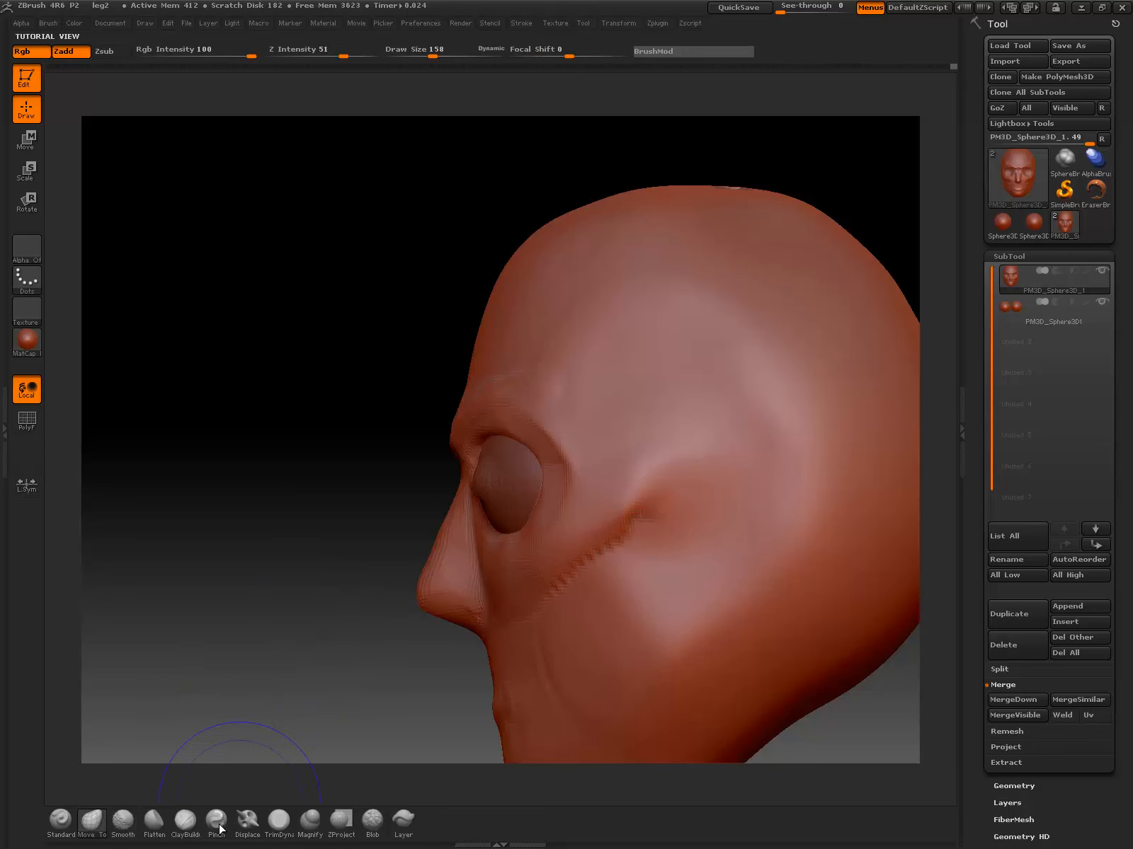
Step: Flatten the side plane of the nose with the Flatten brush at a draw size of 70
click(154, 820)
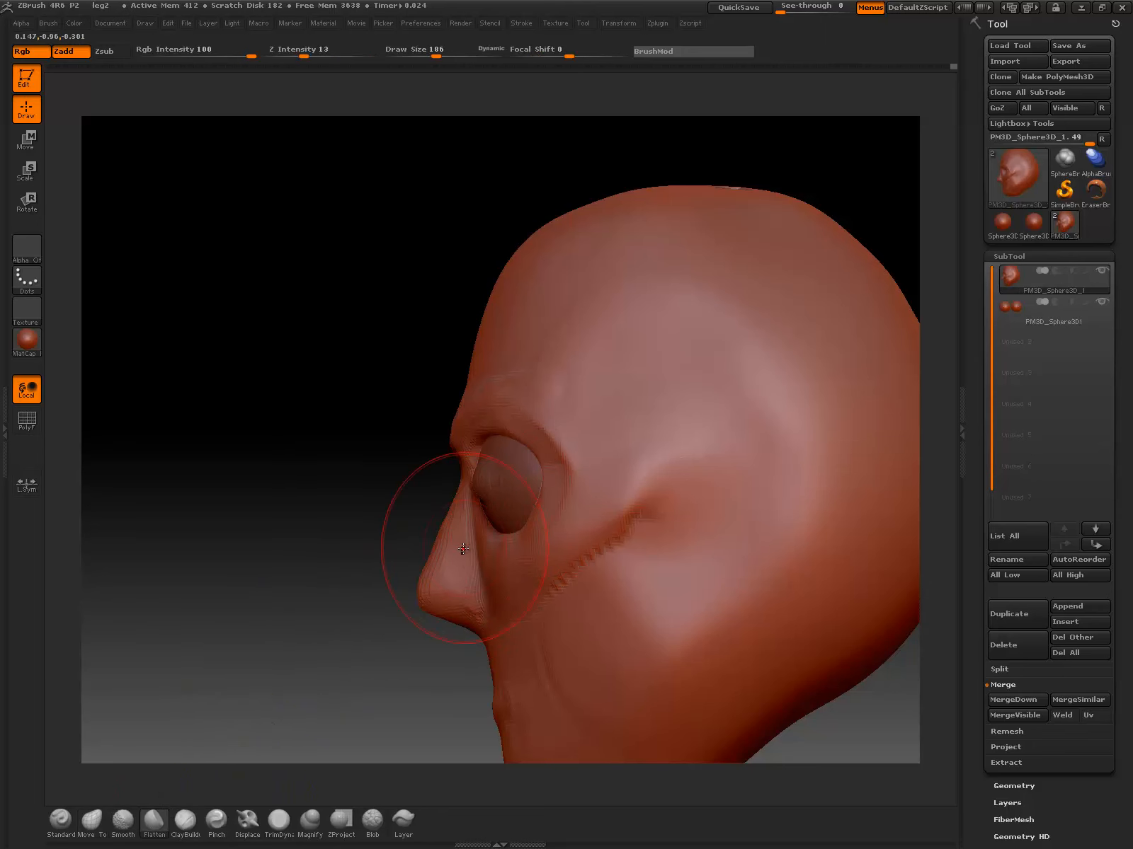
key(bracketright)
key(bracketright)
key(bracketleft)
key(bracketleft)
key(bracketleft)
key(bracketleft)
key(bracketleft)
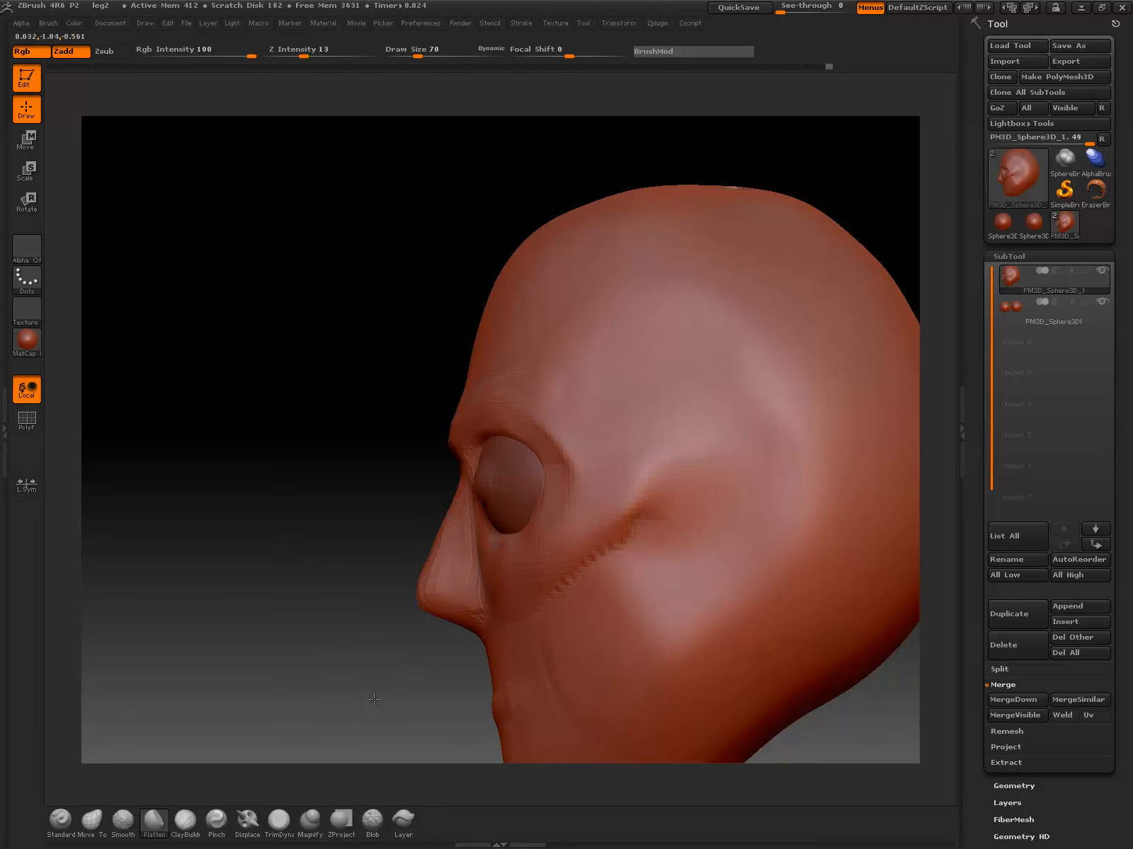
Step: Flatten the underside of the nose into a plane below the tip with the Flatten brush
shift+drag(374, 700, 538, 690)
drag(718, 528, 700, 470)
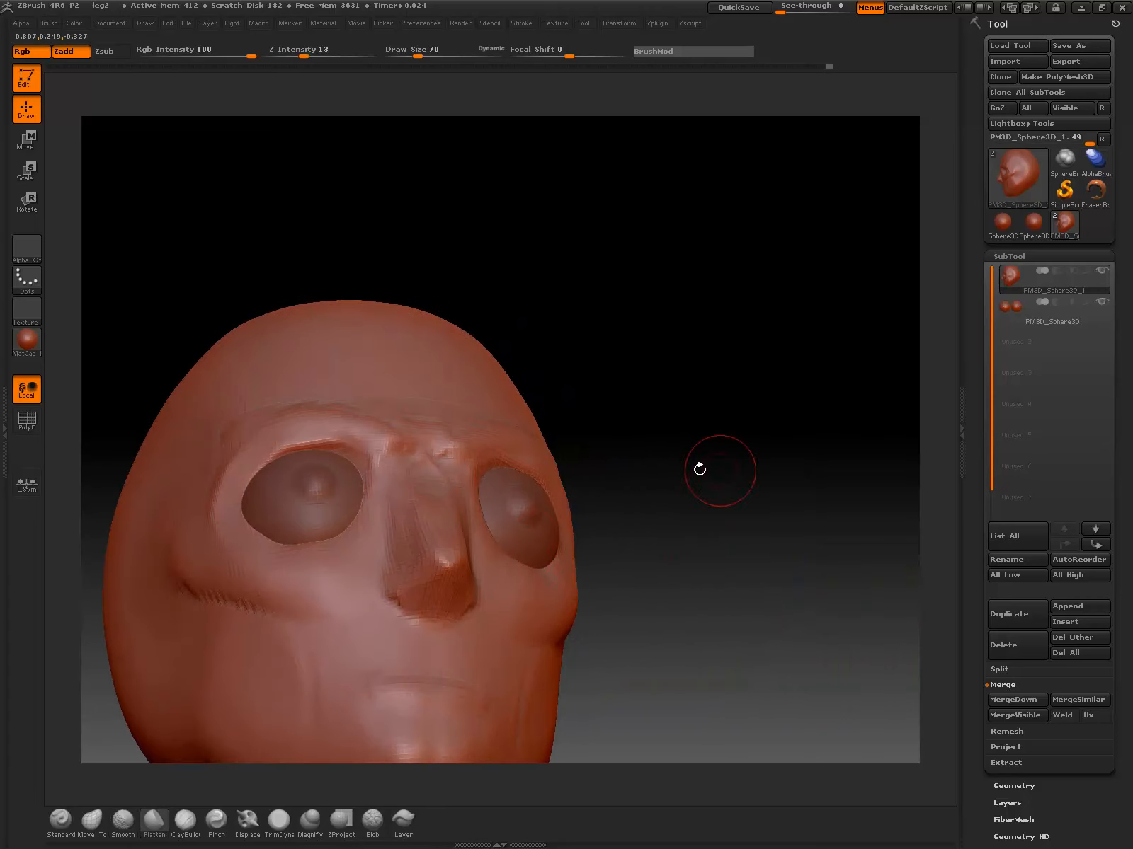
drag(422, 601, 439, 595)
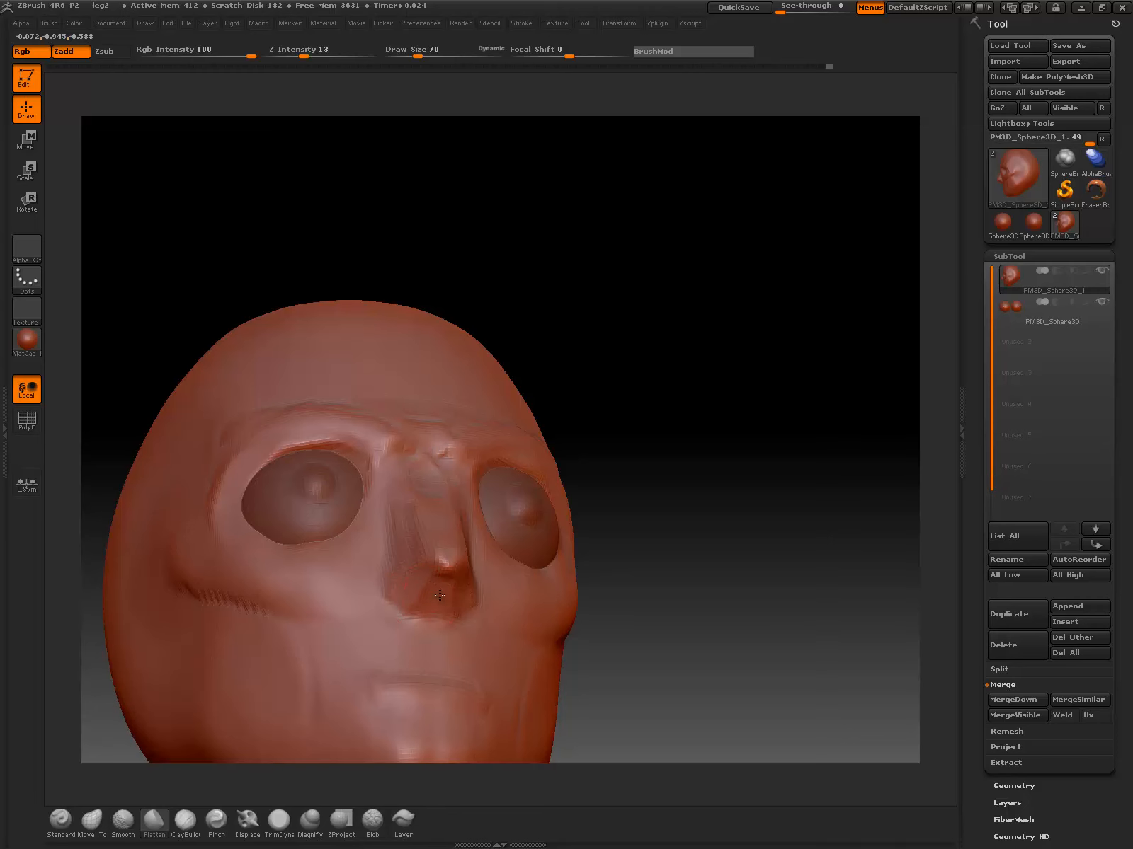
mouse_move(623, 517)
mouse_down()
mouse_move(725, 530)
mouse_move(733, 561)
mouse_move(725, 536)
mouse_up()
Step: Add clay along the upper sides of the nose with the ClayBuildup brush at a draw size of 70
click(185, 819)
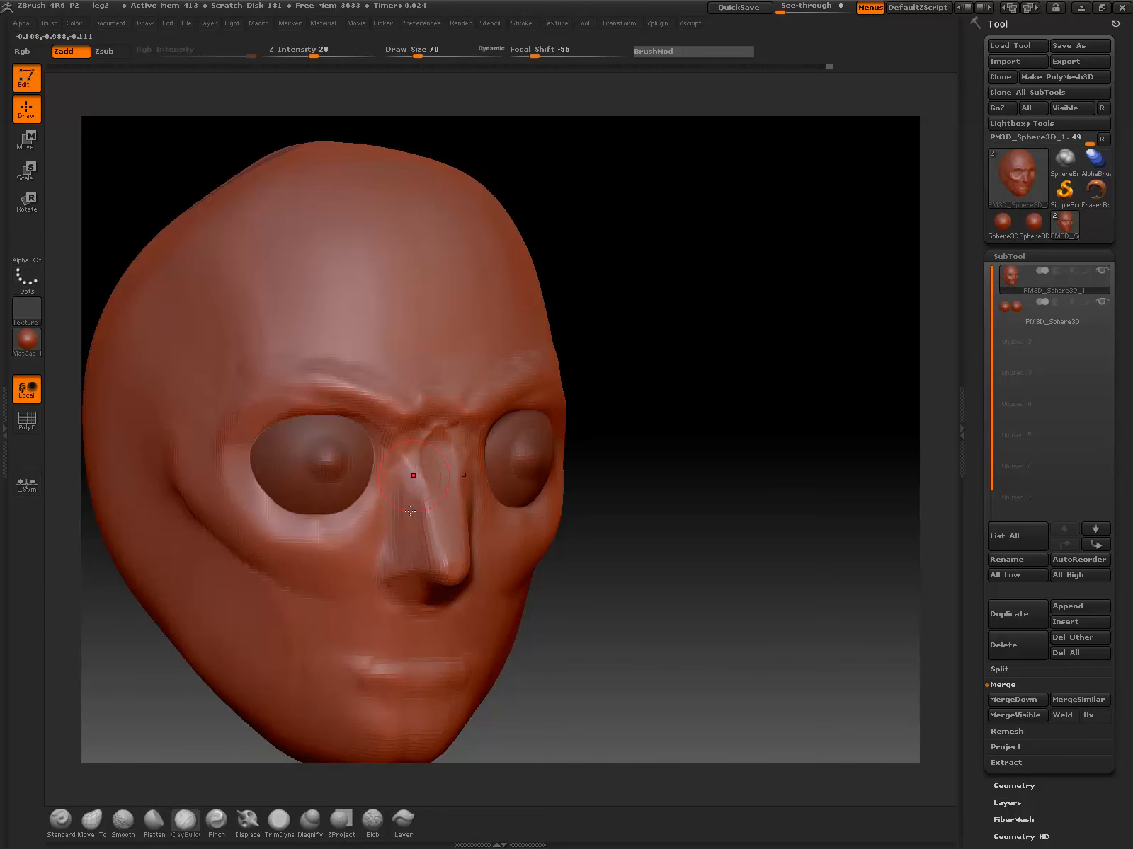
mouse_move(410, 511)
mouse_down()
mouse_move(430, 528)
mouse_move(417, 496)
mouse_up()
mouse_move(414, 492)
mouse_down()
mouse_move(398, 563)
mouse_move(412, 549)
mouse_move(411, 502)
mouse_move(414, 542)
mouse_up()
shift+drag(551, 519, 700, 480)
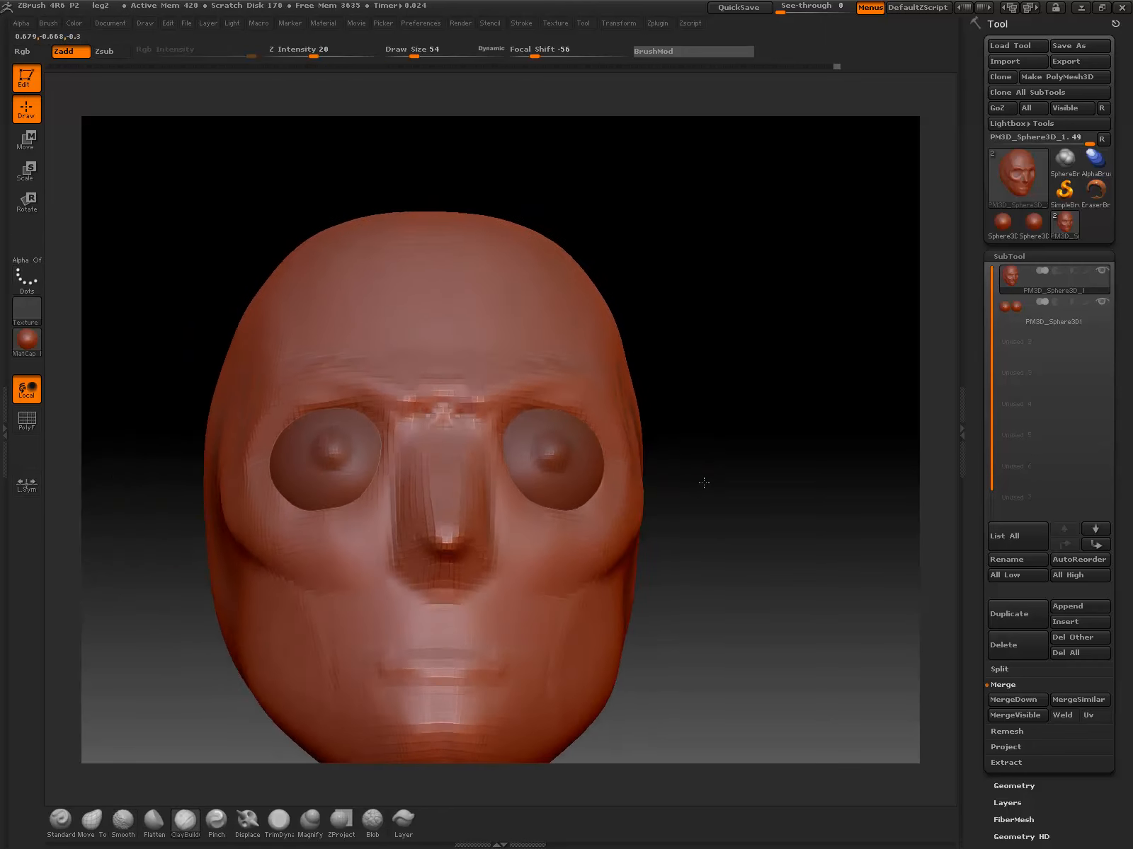
Step: Adjust the sides of the nose with the Move Topological brush at a draw size of 54, and smooth the upper bridge
click(91, 820)
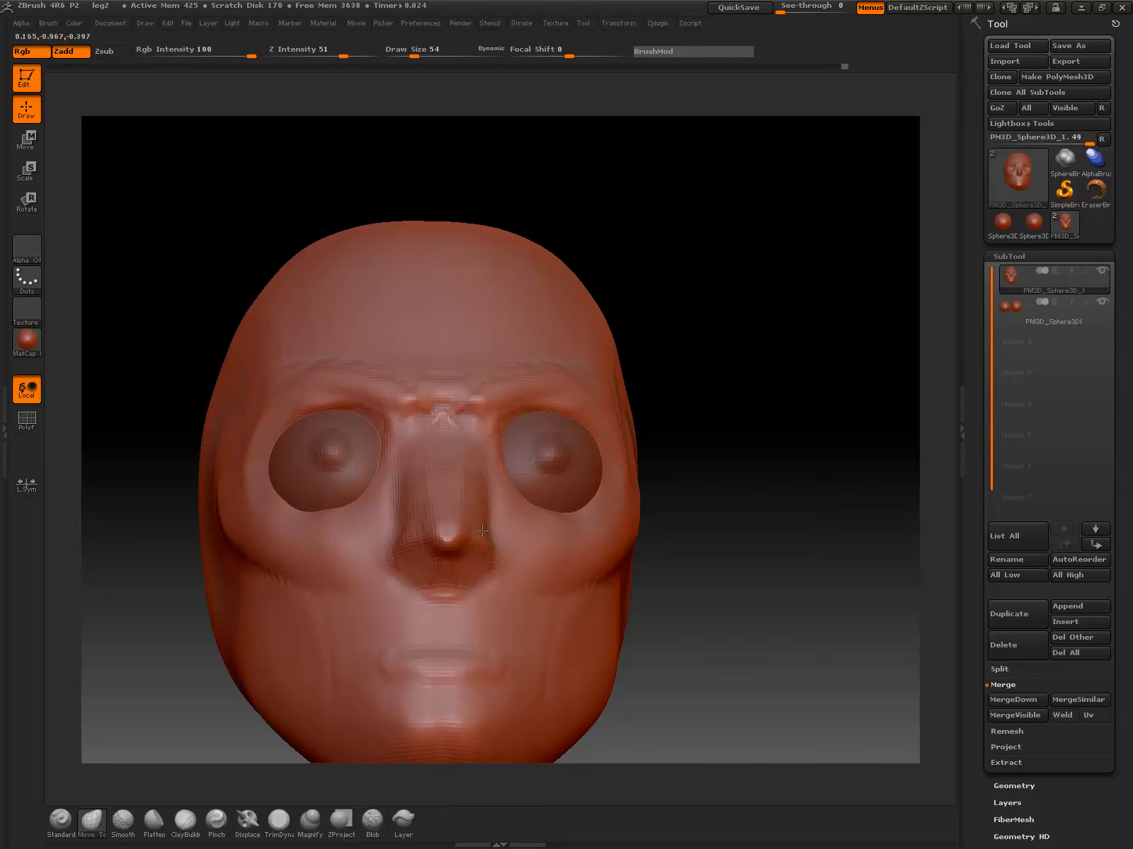
drag(630, 487, 701, 478)
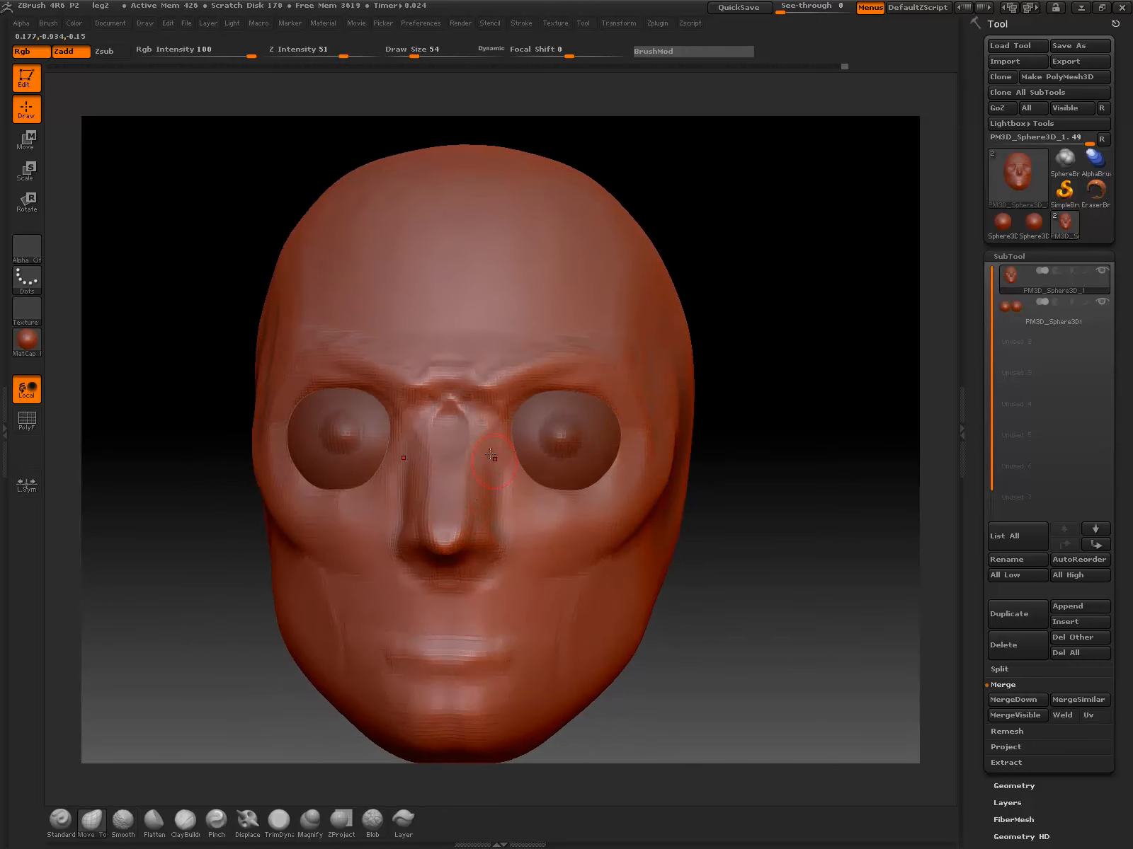
shift+drag(715, 460, 758, 445)
mouse_move(686, 487)
alt+mouse_down()
mouse_move(660, 481)
mouse_move(687, 508)
alt+mouse_up()
alt+drag(647, 461, 658, 496)
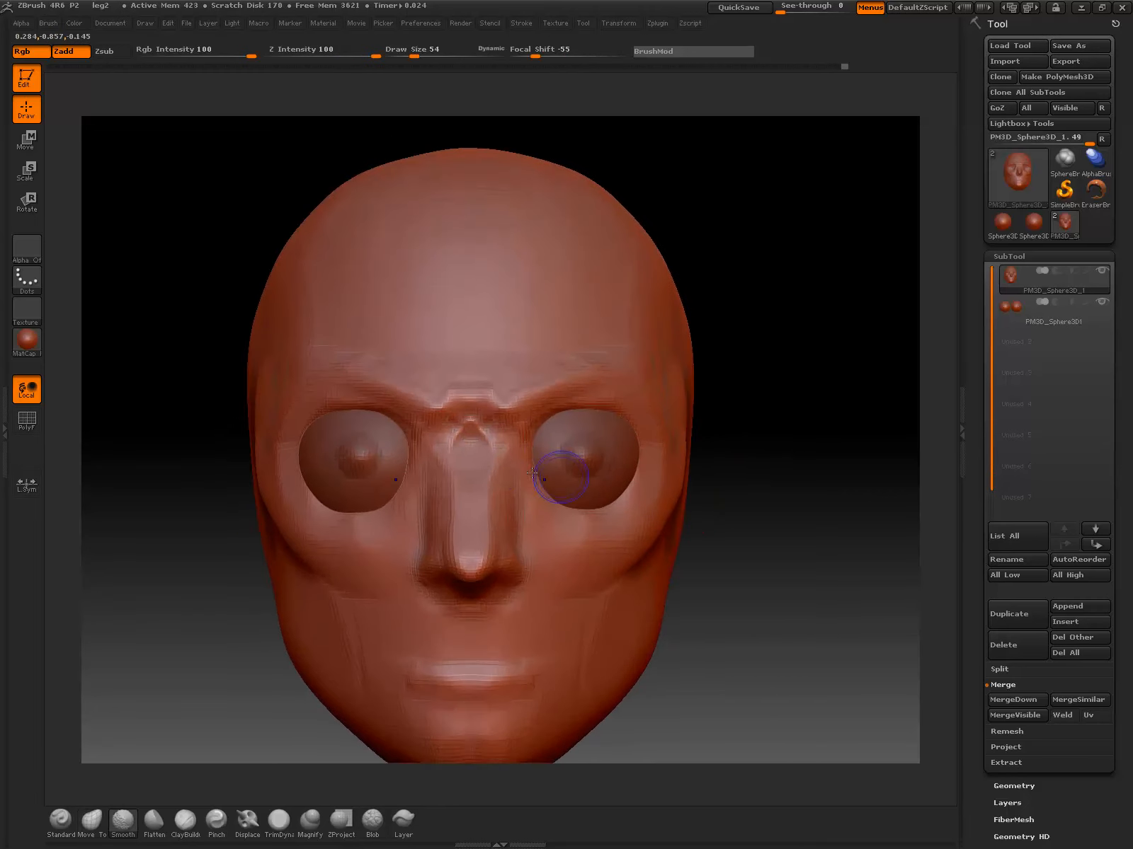
shift+drag(460, 438, 470, 435)
Step: Add clay down the nose bridge with the ClayBuildup brush, and flatten its front plane
click(185, 821)
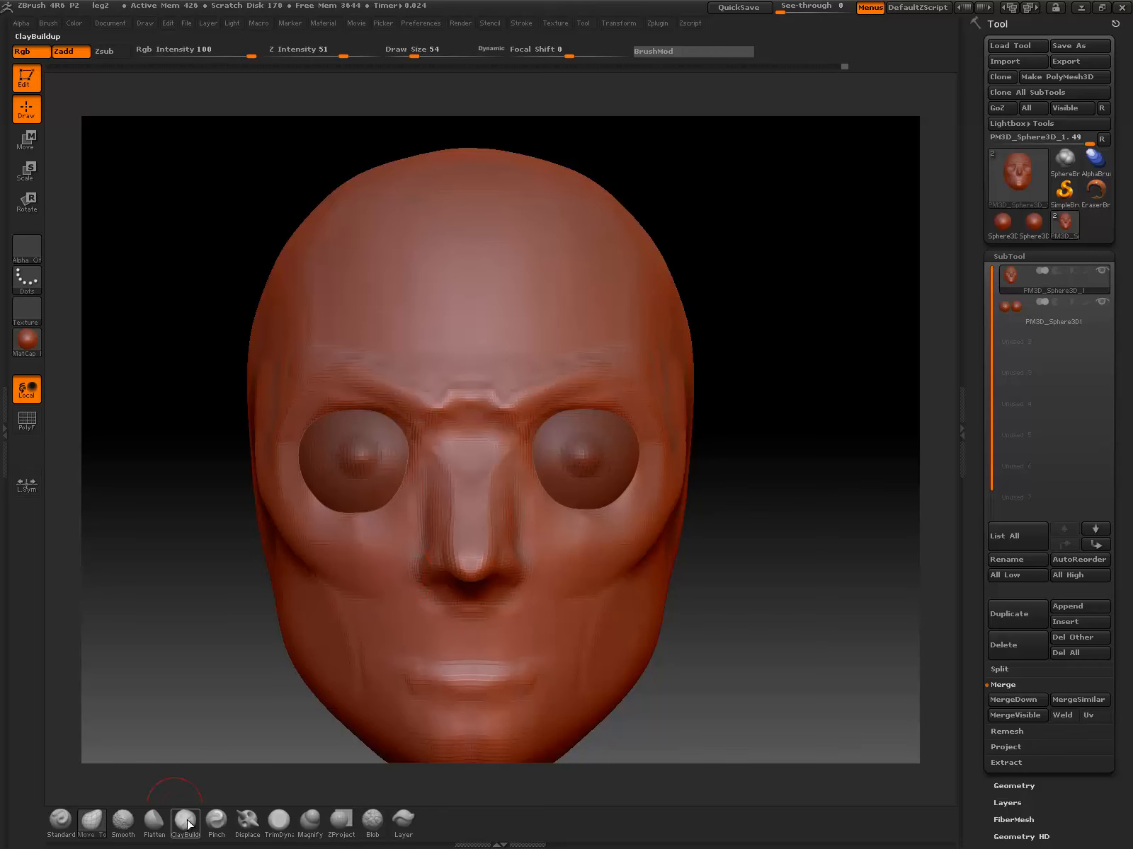
mouse_move(469, 468)
mouse_down()
mouse_move(467, 518)
mouse_move(422, 536)
mouse_up()
click(155, 823)
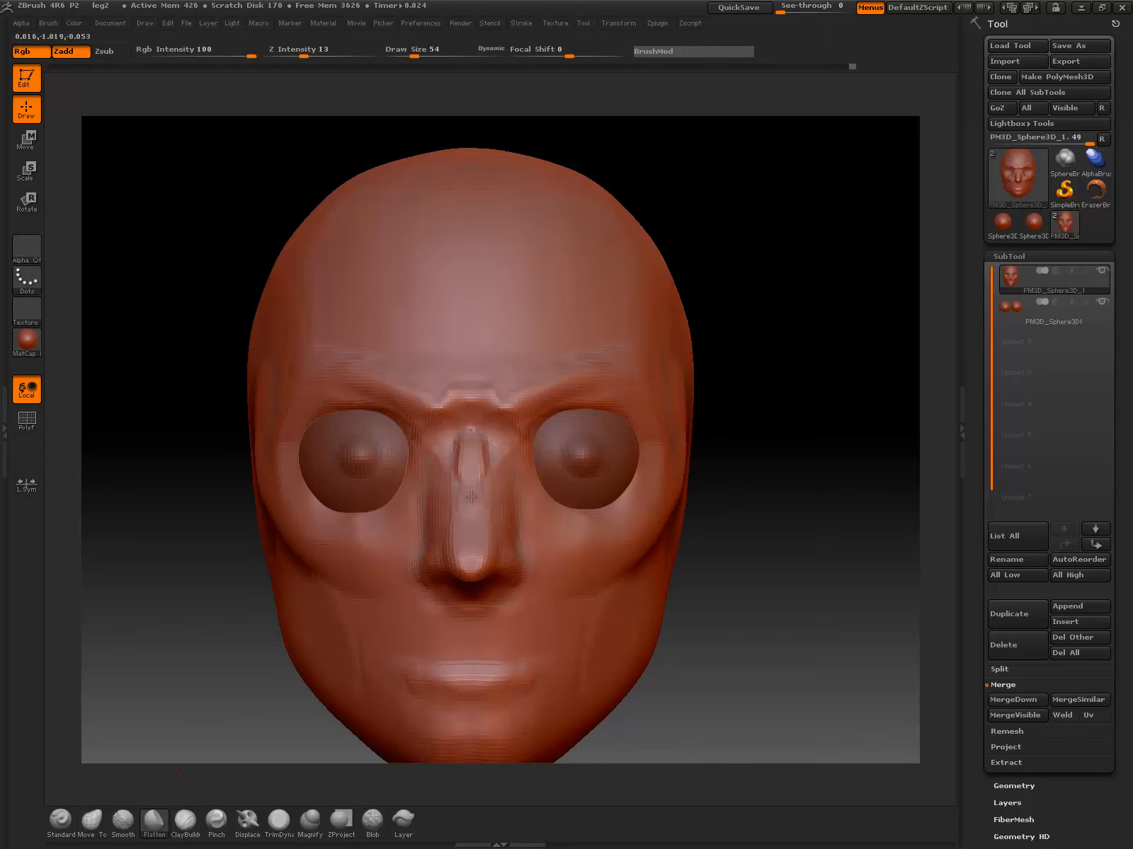
Step: Build up the nose root between the brows with clay, and flatten it into a distinct plane above the ridge
click(185, 821)
drag(475, 422, 472, 417)
drag(784, 450, 782, 455)
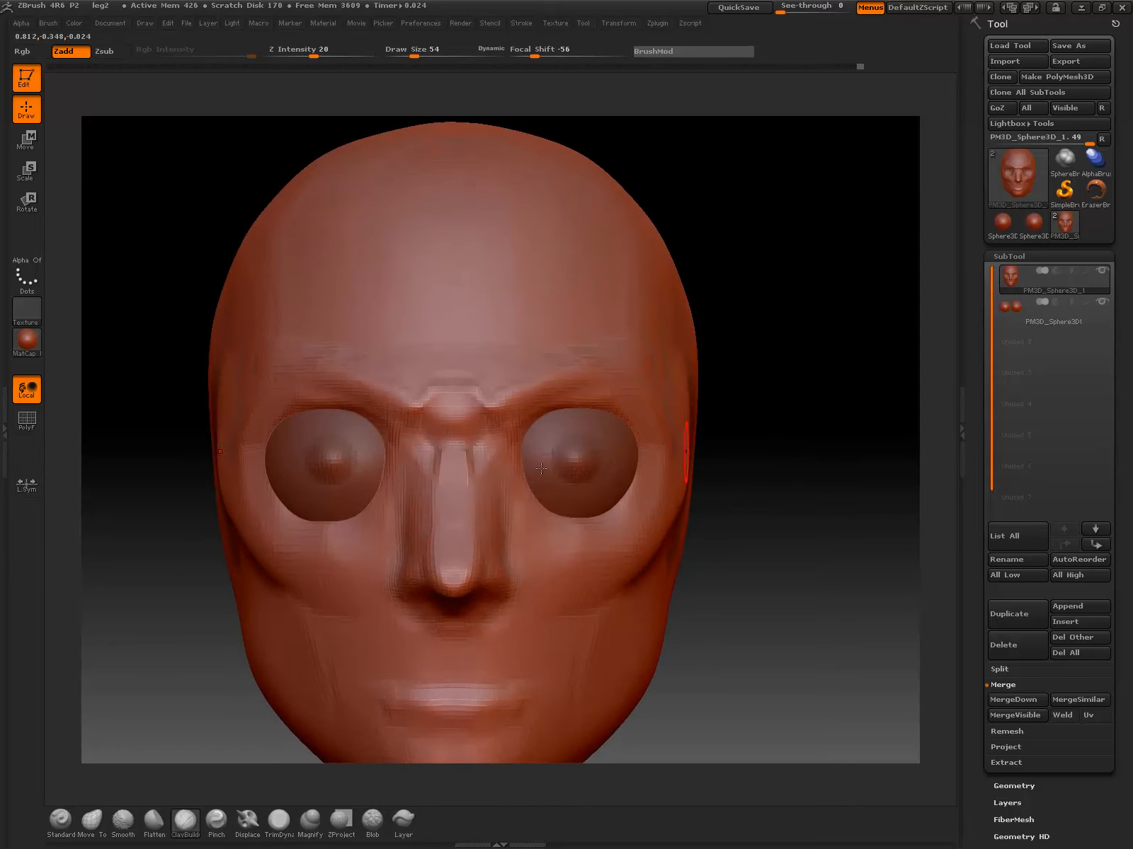
click(154, 823)
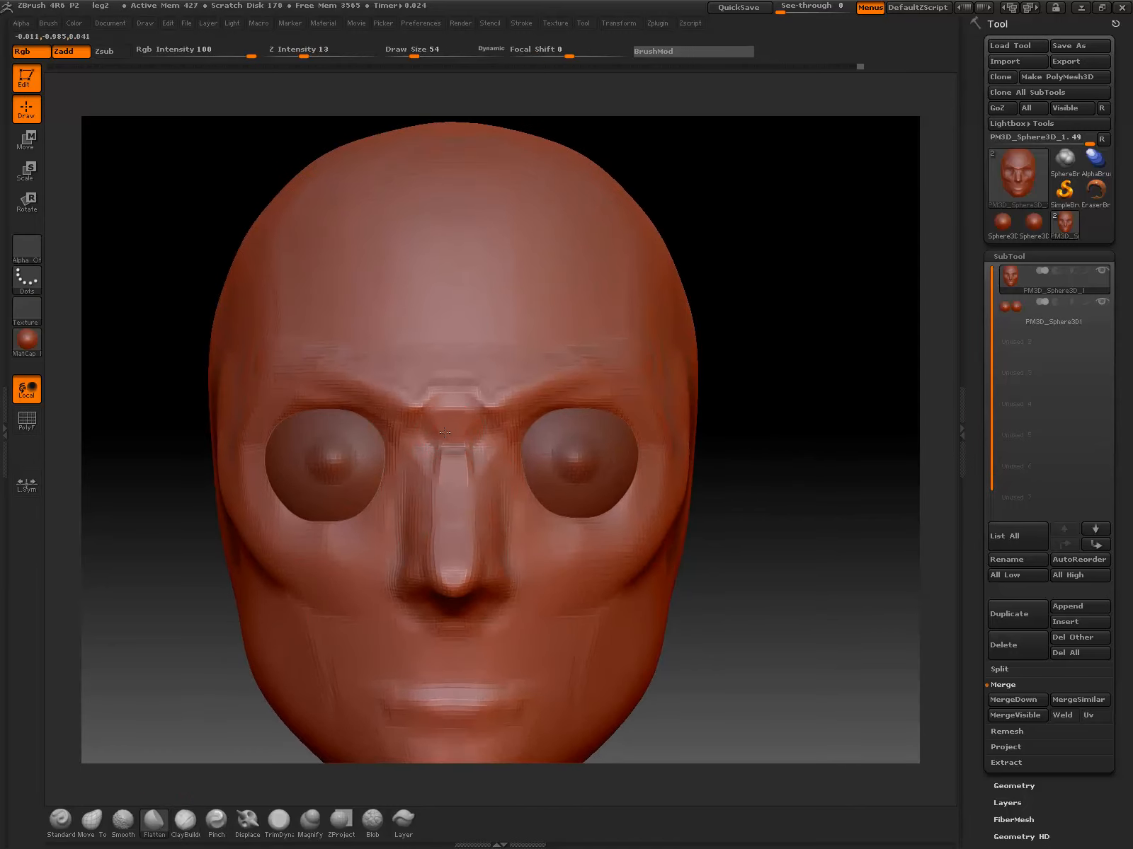
mouse_move(770, 481)
alt+mouse_down()
mouse_move(498, 449)
mouse_move(501, 460)
alt+mouse_up()
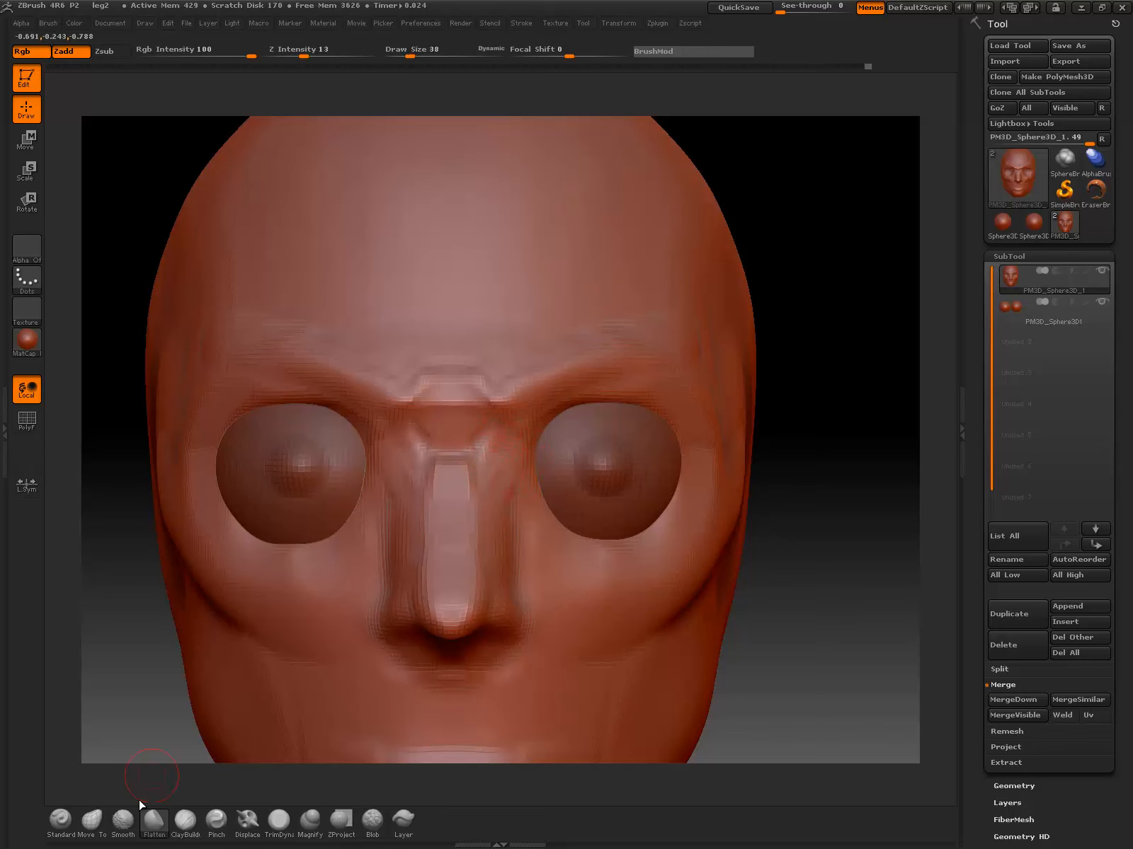
Step: Add clay beside the nose root near the inner eye corners with the ClayBuildup brush at a draw size of 26
click(184, 820)
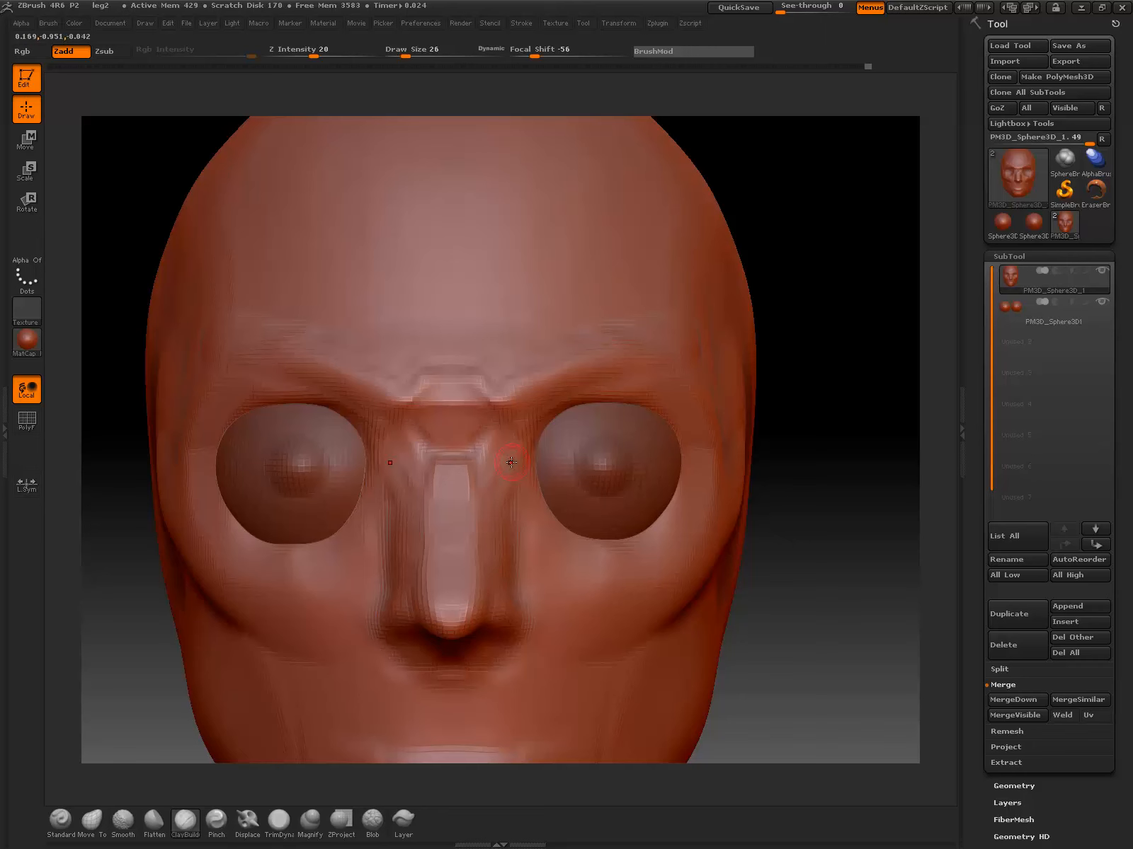
mouse_move(511, 439)
mouse_down()
mouse_move(496, 502)
mouse_move(507, 473)
mouse_move(498, 444)
mouse_up()
key(shift)
Step: Paint mask guide lines across the brows and eye line, down the sides of the nose, and around the mouth
mouse_move(827, 433)
alt+mouse_down()
mouse_move(774, 379)
mouse_move(765, 470)
mouse_move(541, 546)
alt+mouse_up()
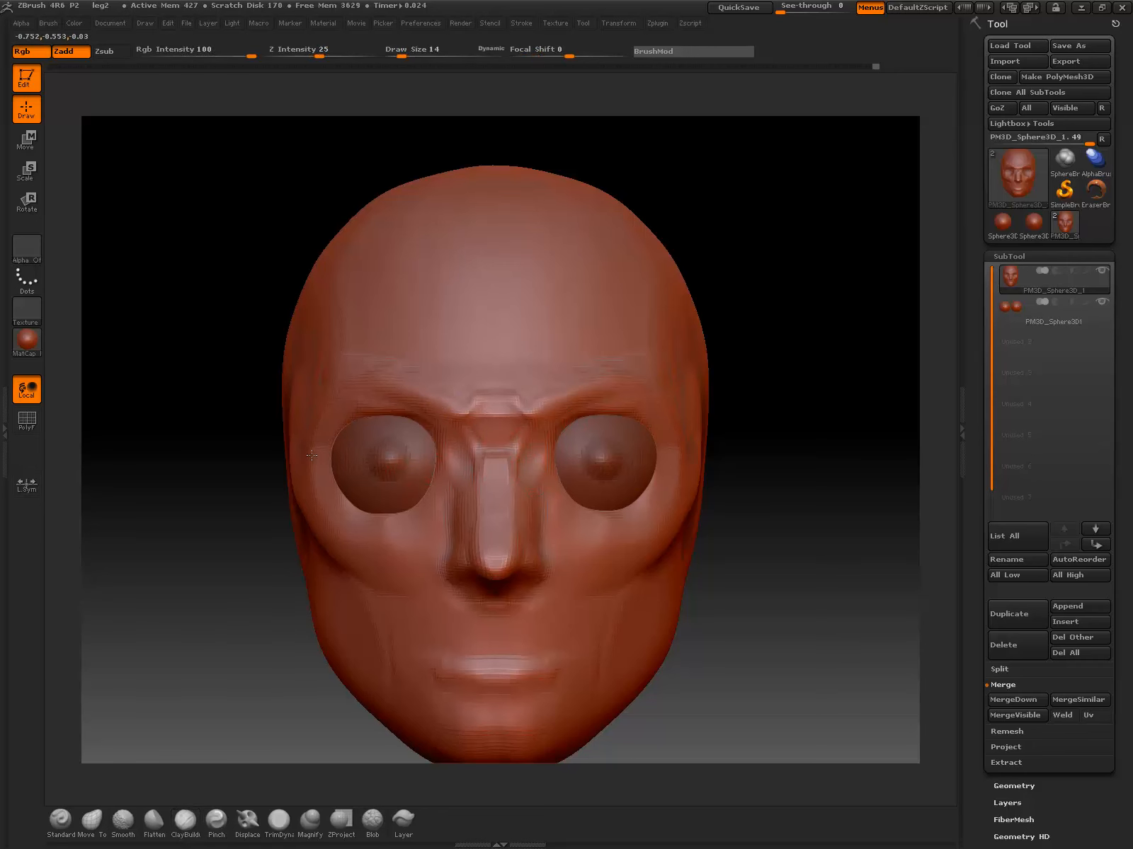
mouse_move(312, 455)
ctrl+mouse_down()
mouse_move(534, 450)
mouse_move(301, 457)
mouse_move(505, 361)
mouse_move(320, 422)
mouse_move(508, 363)
ctrl+mouse_up()
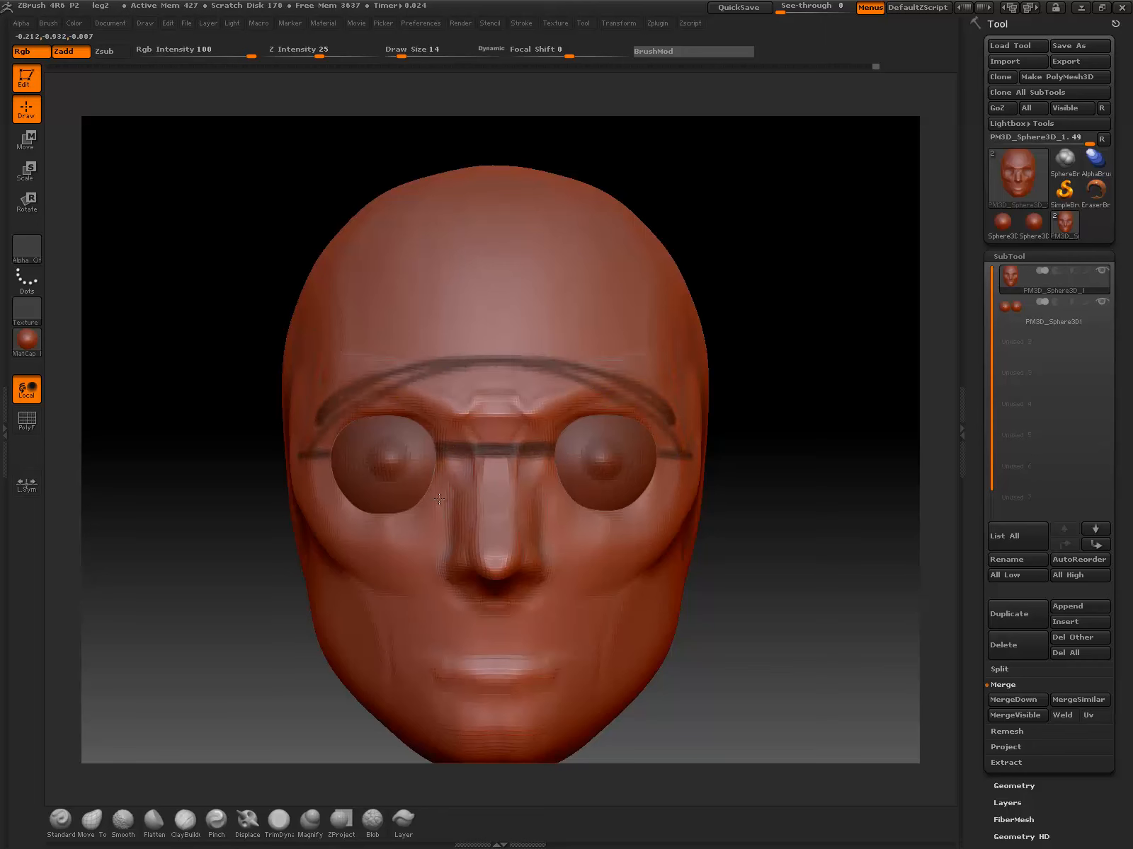
ctrl+drag(439, 449, 442, 602)
ctrl+drag(563, 453, 553, 605)
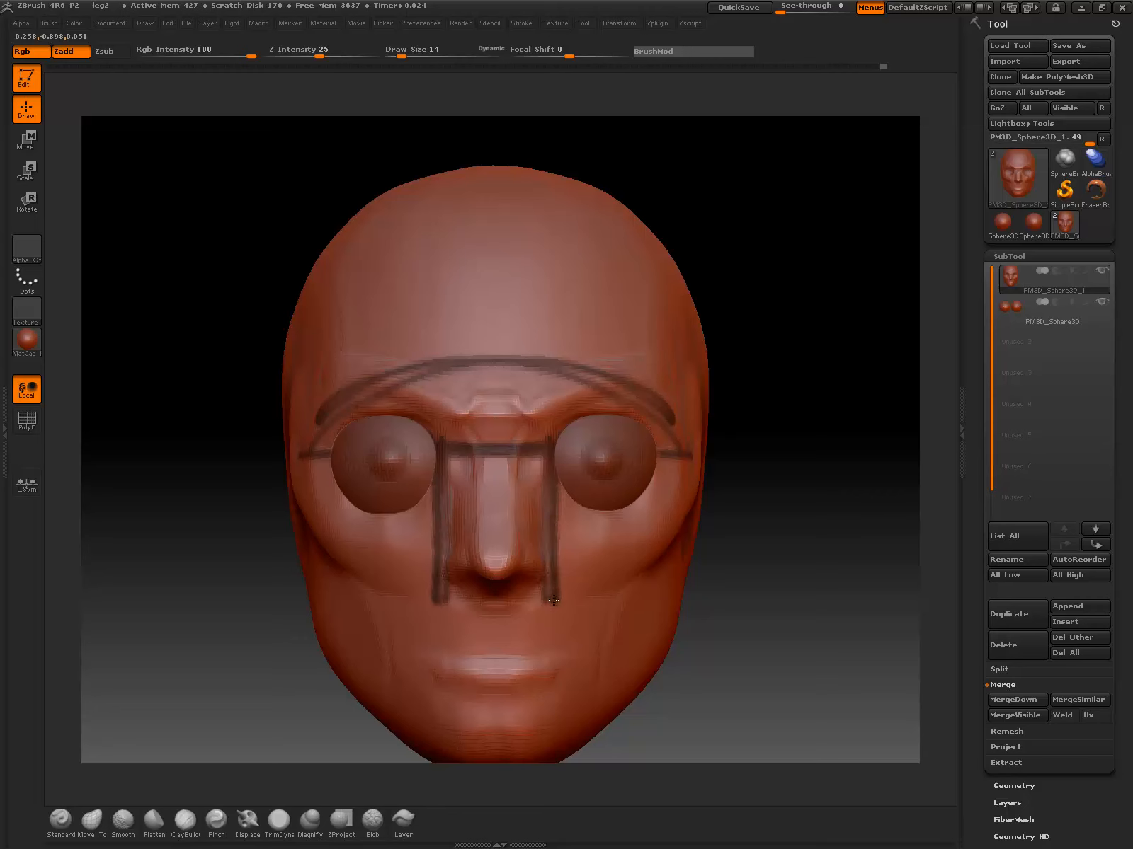
mouse_move(480, 652)
ctrl+mouse_down()
mouse_move(425, 653)
mouse_move(575, 641)
ctrl+mouse_up()
mouse_move(440, 599)
ctrl+mouse_down()
mouse_move(414, 718)
mouse_move(410, 672)
ctrl+mouse_up()
Step: Clear the mask guide lines from the face
ctrl+click(777, 569)
ctrl+click(755, 563)
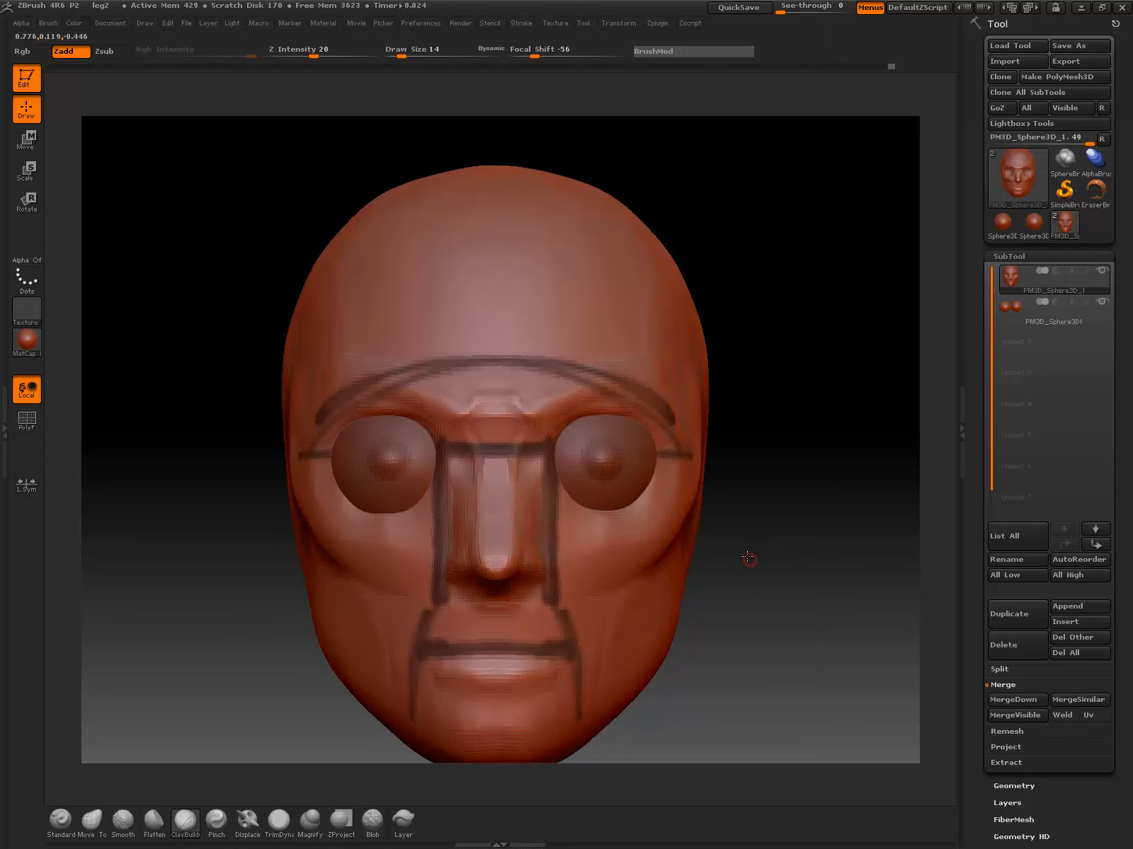
alt+drag(748, 557, 722, 543)
mouse_move(634, 550)
ctrl+mouse_down()
mouse_move(564, 591)
mouse_move(499, 601)
ctrl+mouse_up()
mouse_move(696, 556)
alt+mouse_down()
mouse_move(683, 574)
mouse_move(722, 541)
mouse_move(726, 559)
alt+mouse_up()
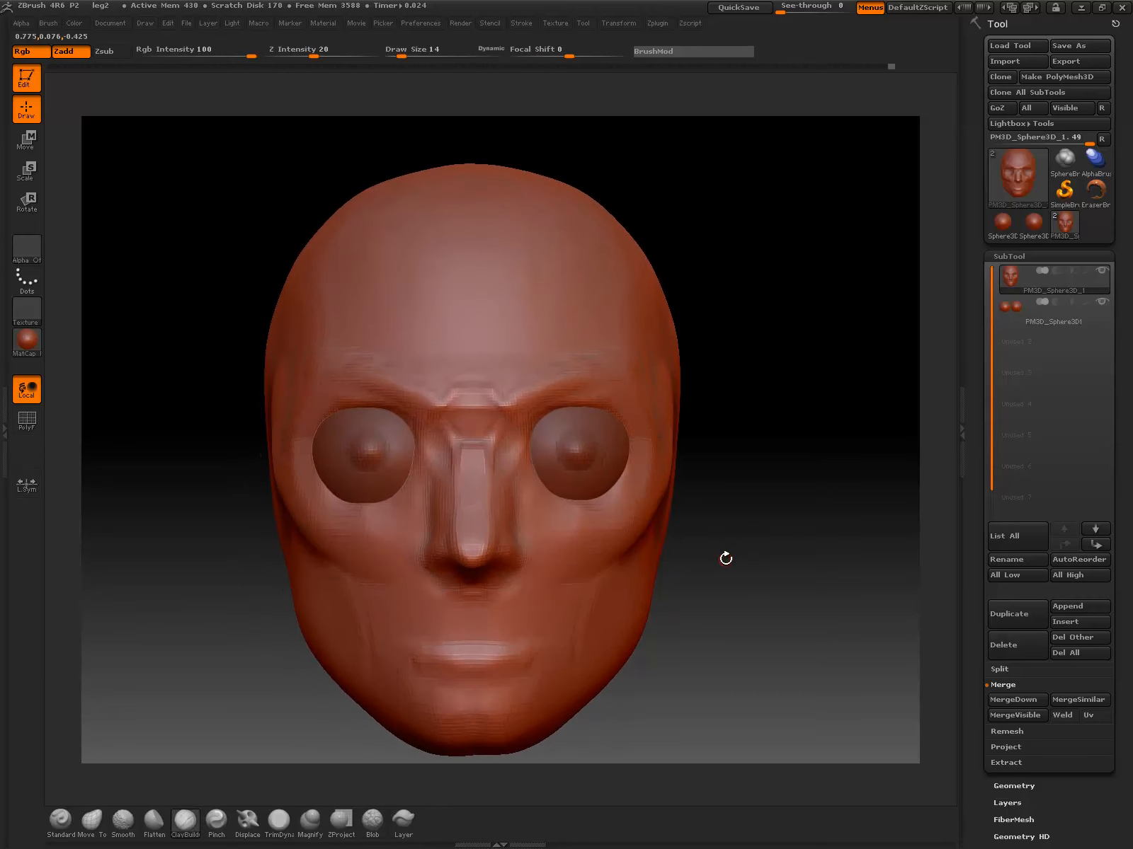
ctrl+click(729, 561)
ctrl+click(734, 554)
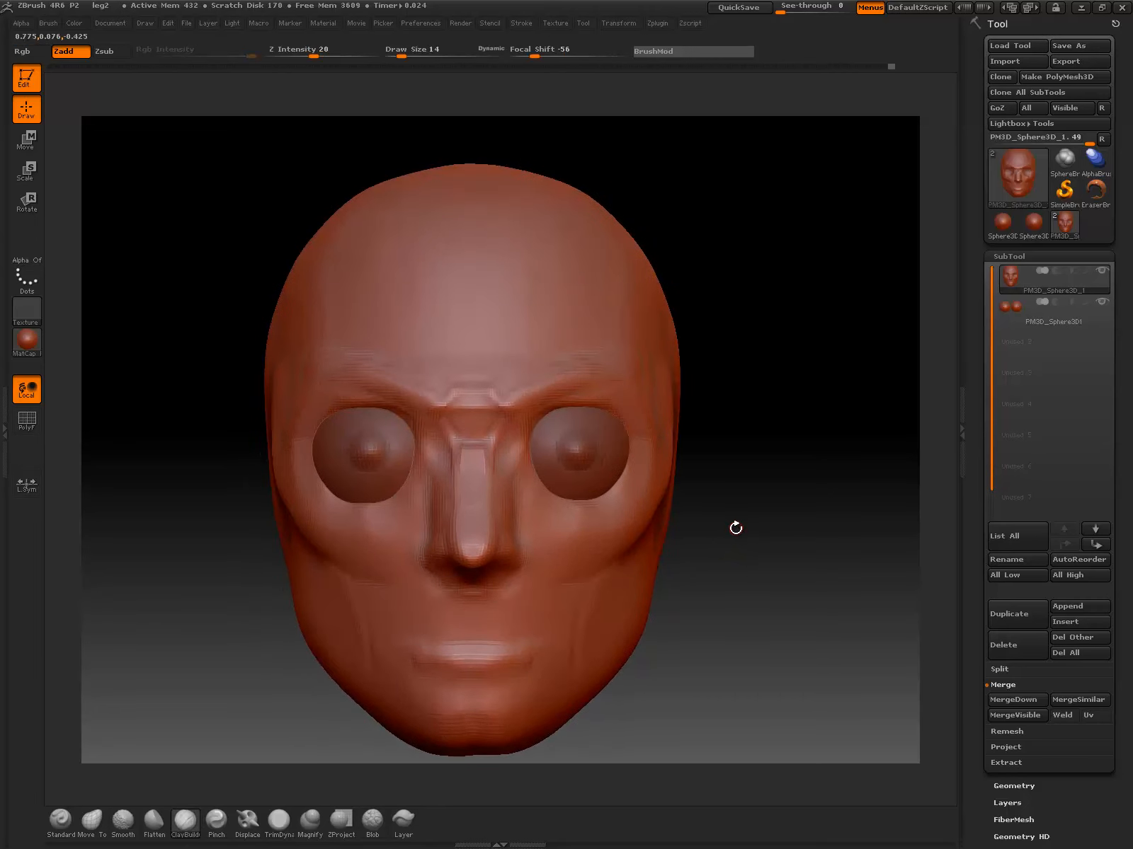
Step: Adjust the mouth area with the Move Topological brush at a draw size of 146
alt+drag(755, 445, 796, 424)
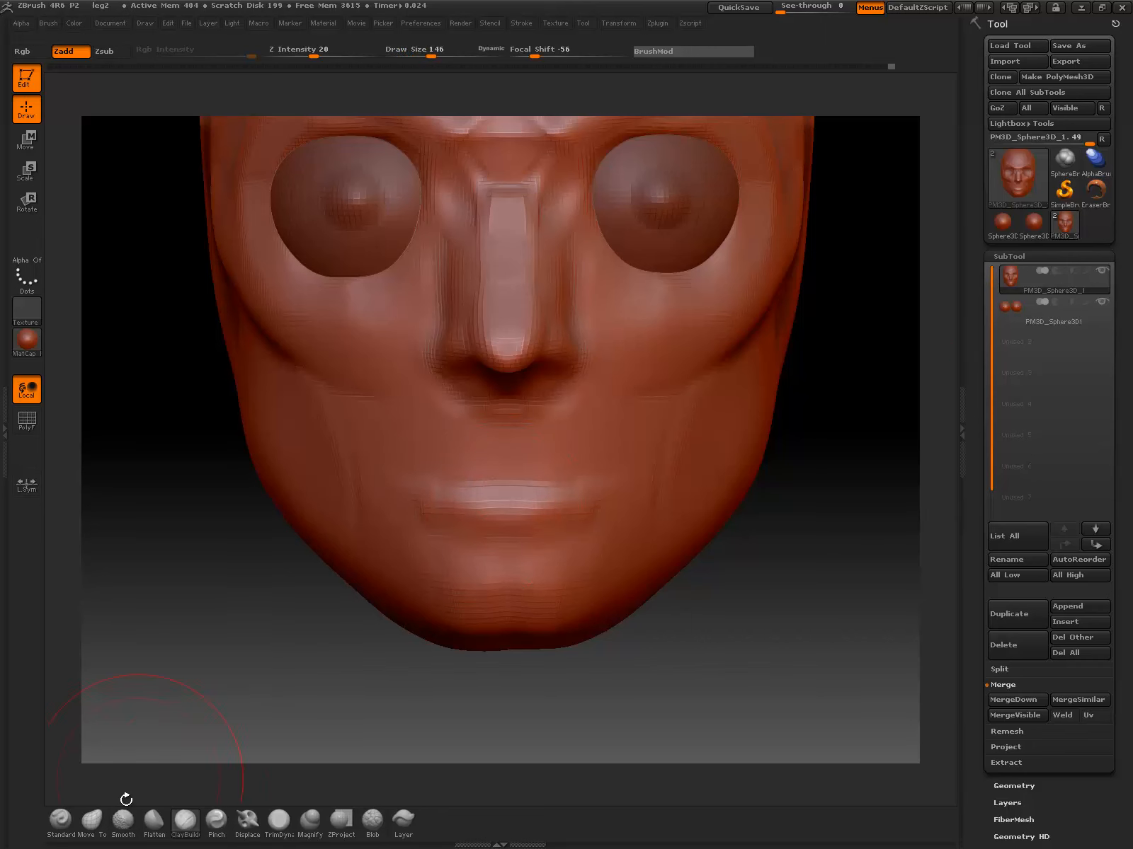
click(91, 820)
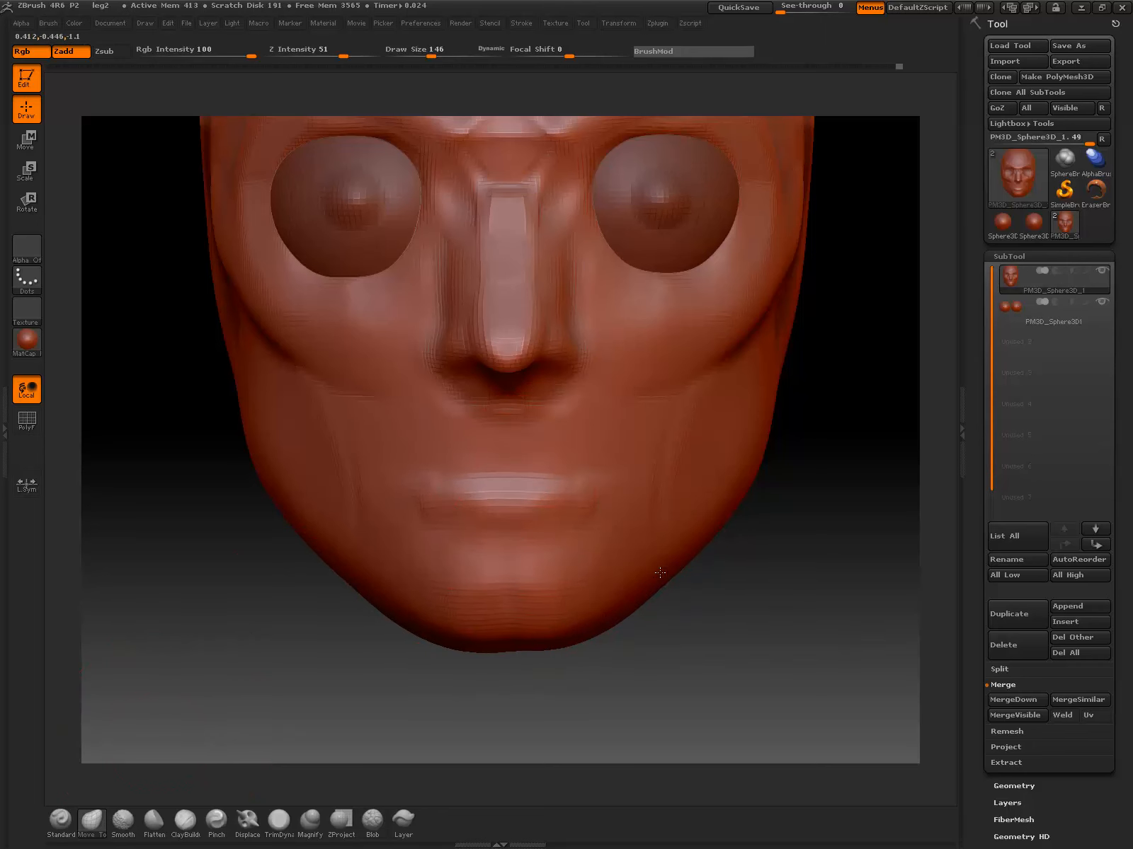
drag(499, 505, 519, 526)
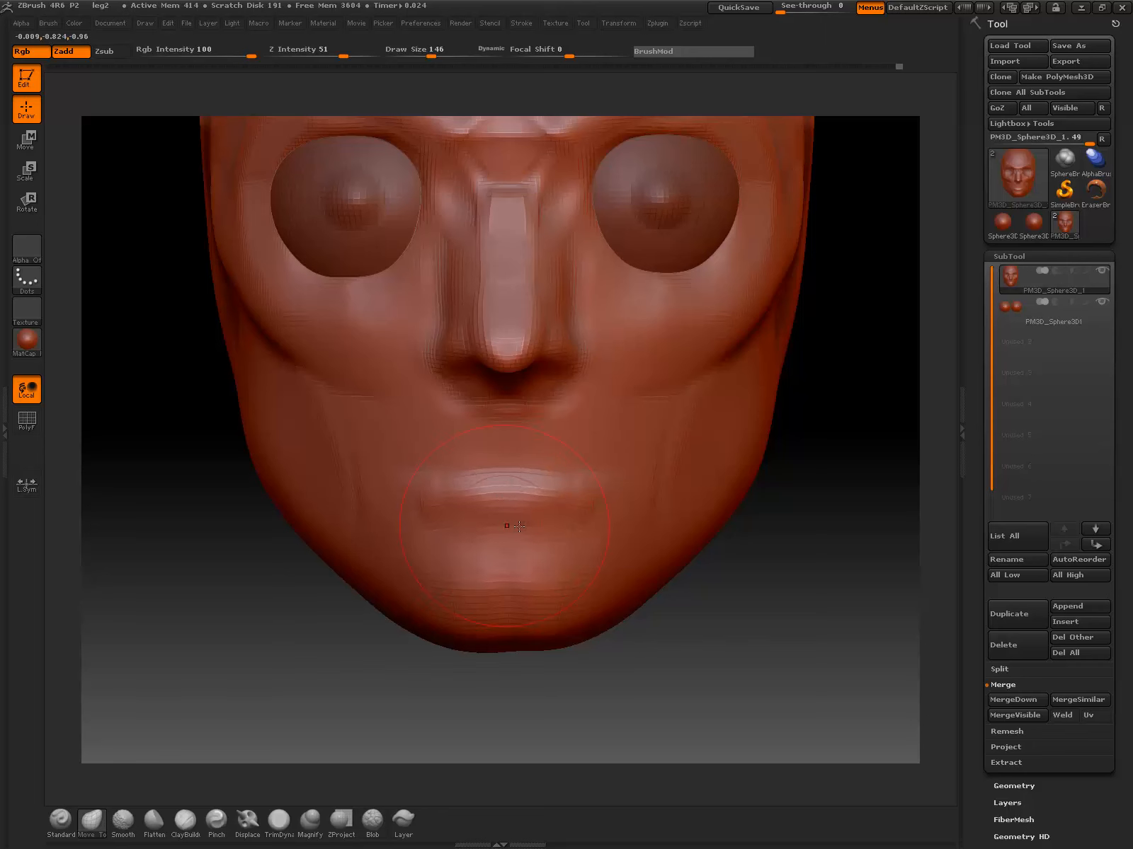
key(ctrl+z)
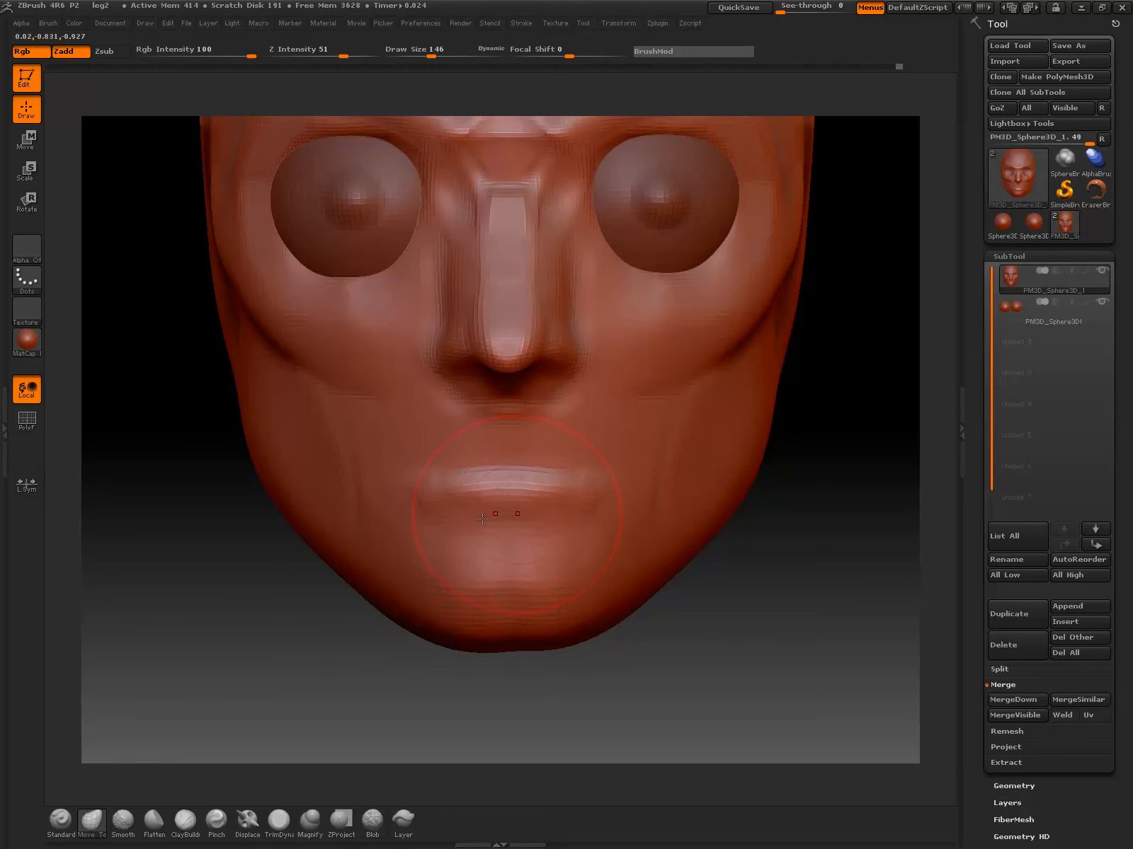
drag(420, 506, 502, 512)
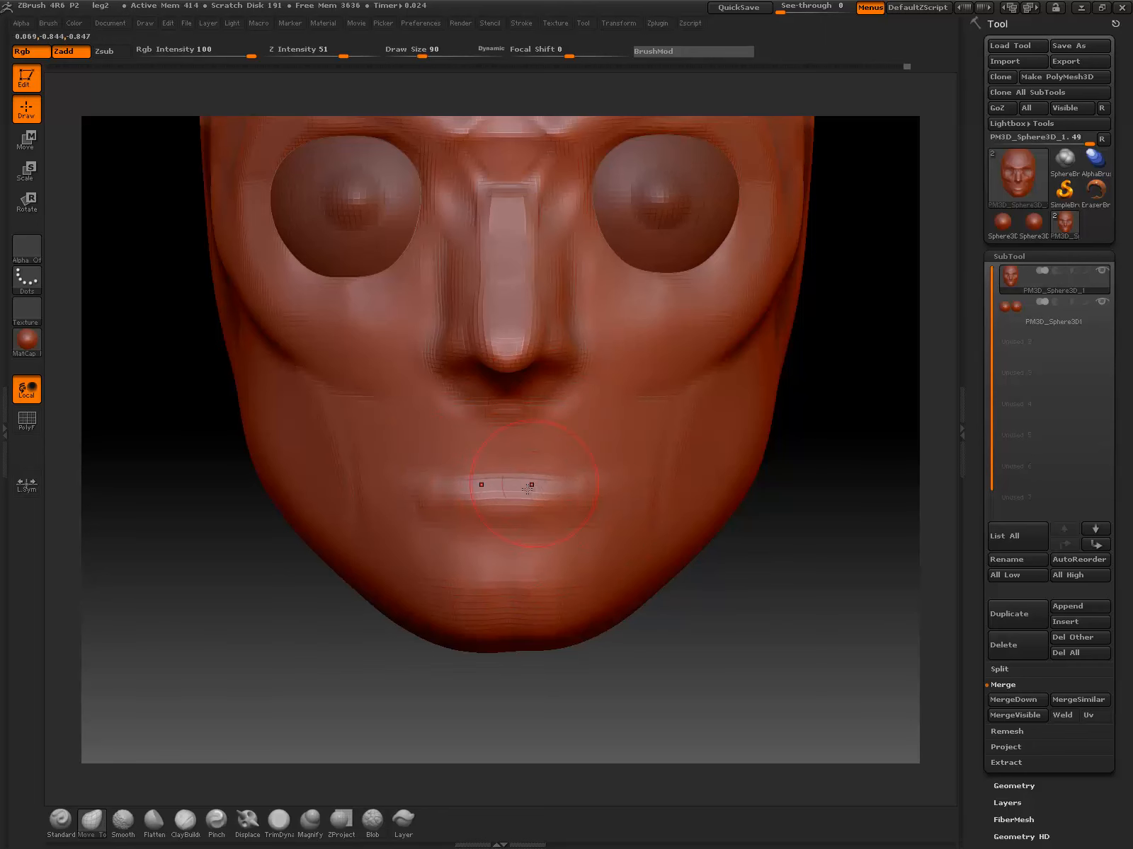
Step: Sculpt the philtrum below the nose and build up the upper lip with the ClayBuildup brush, smoothing the lip
click(185, 821)
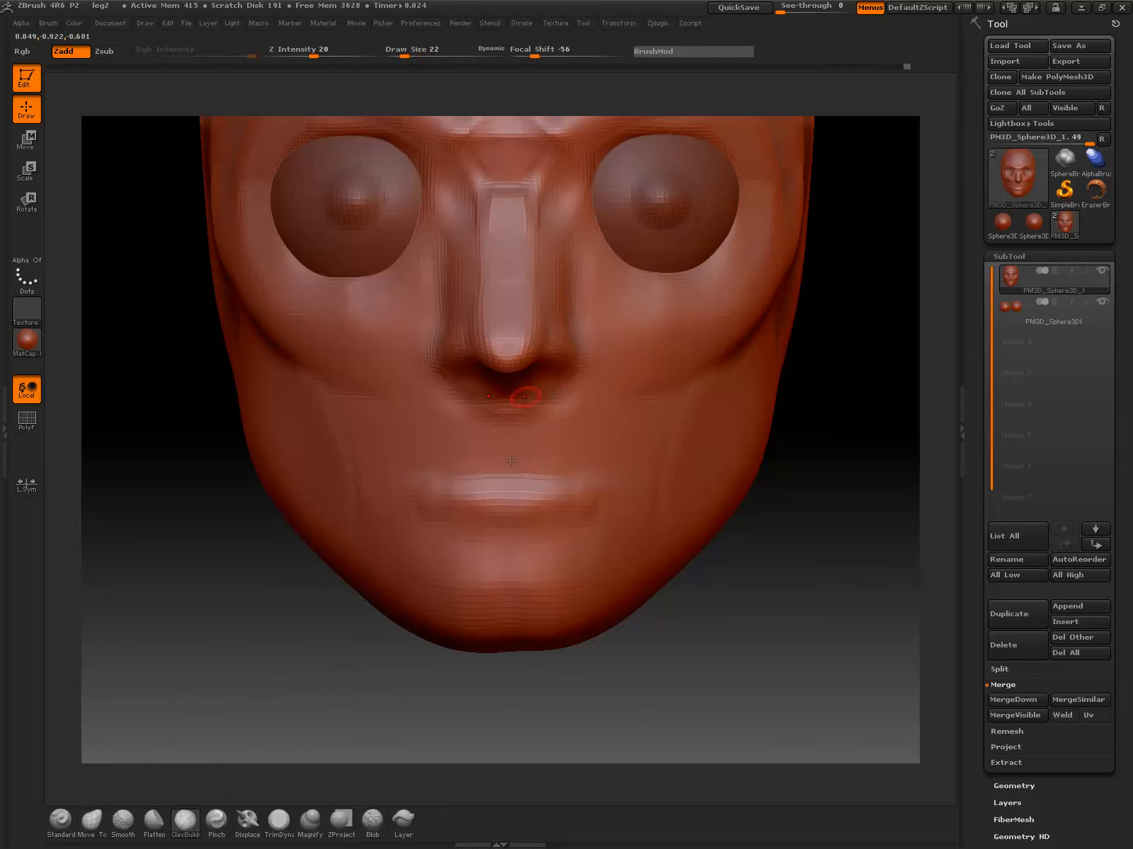
drag(503, 433, 506, 409)
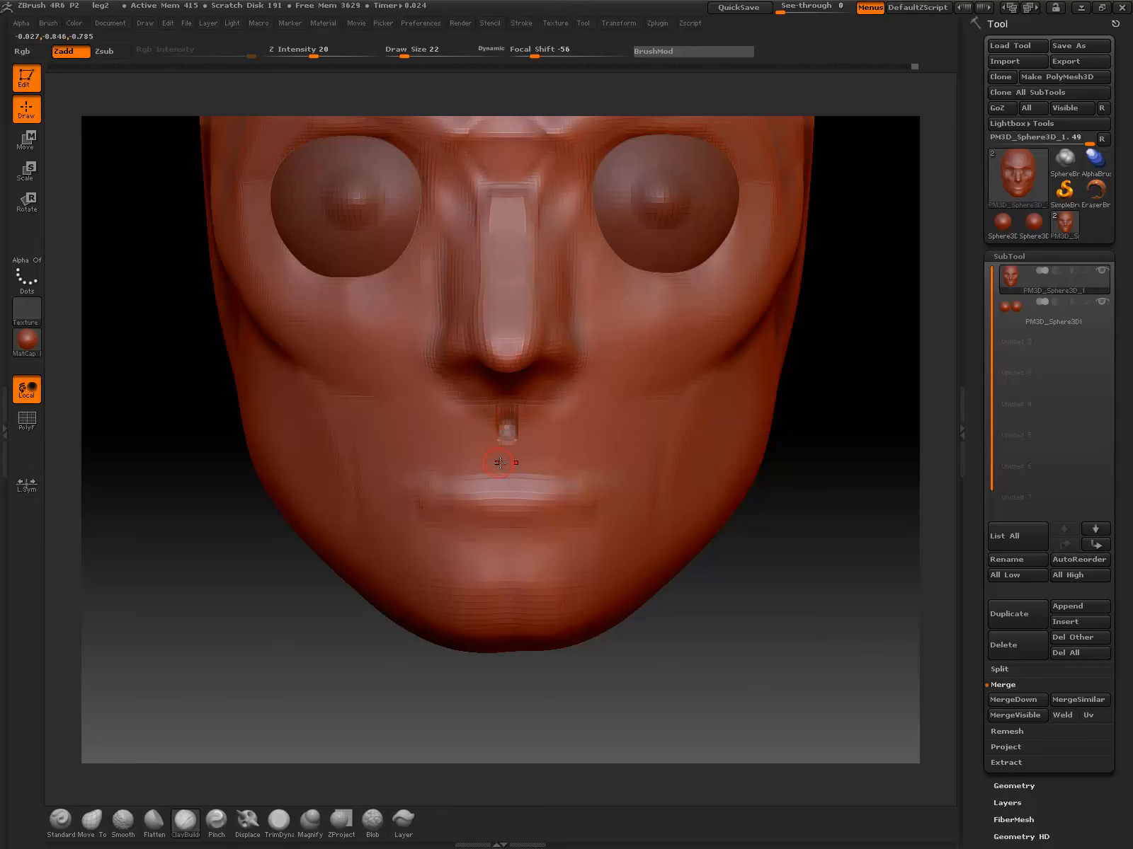
mouse_move(478, 453)
mouse_down()
mouse_move(538, 454)
mouse_move(446, 461)
mouse_move(594, 473)
mouse_move(416, 480)
mouse_up()
key(ctrl+z)
mouse_move(538, 464)
shift+mouse_down()
mouse_move(432, 469)
mouse_move(545, 459)
mouse_move(464, 462)
mouse_move(410, 477)
mouse_move(596, 470)
mouse_move(553, 478)
shift+mouse_up()
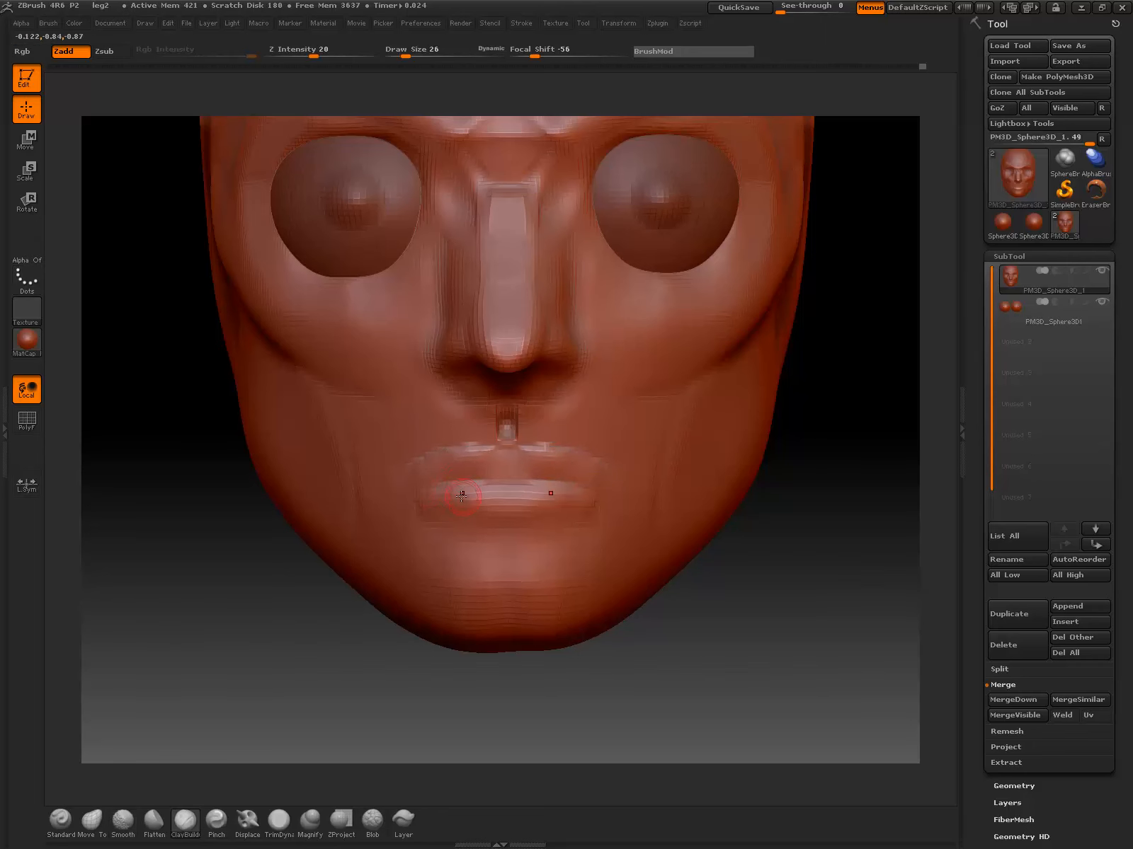
Step: Build up the lower lip with the ClayBuildup brush at a draw size of 26, and smooth it
drag(422, 499, 509, 511)
key(ctrl+z)
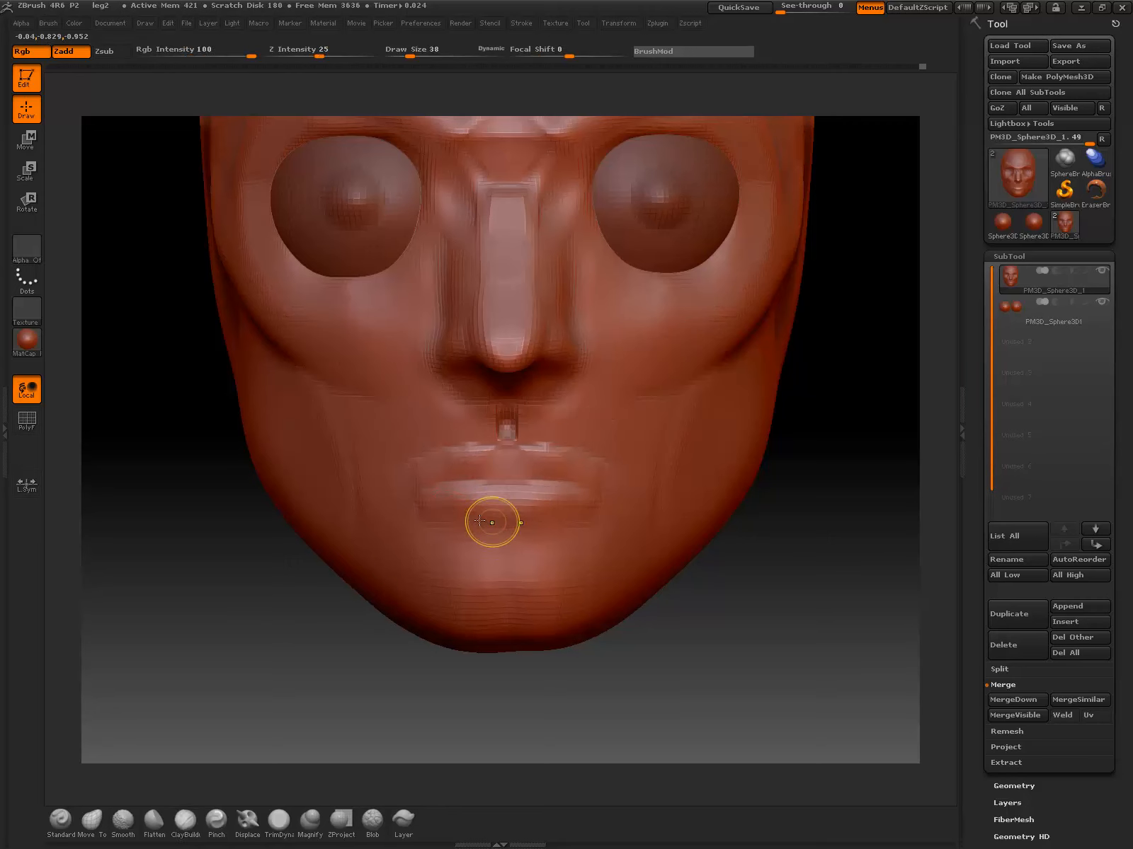
drag(429, 506, 511, 515)
mouse_move(511, 511)
shift+mouse_down()
mouse_move(475, 512)
mouse_move(620, 501)
shift+mouse_up()
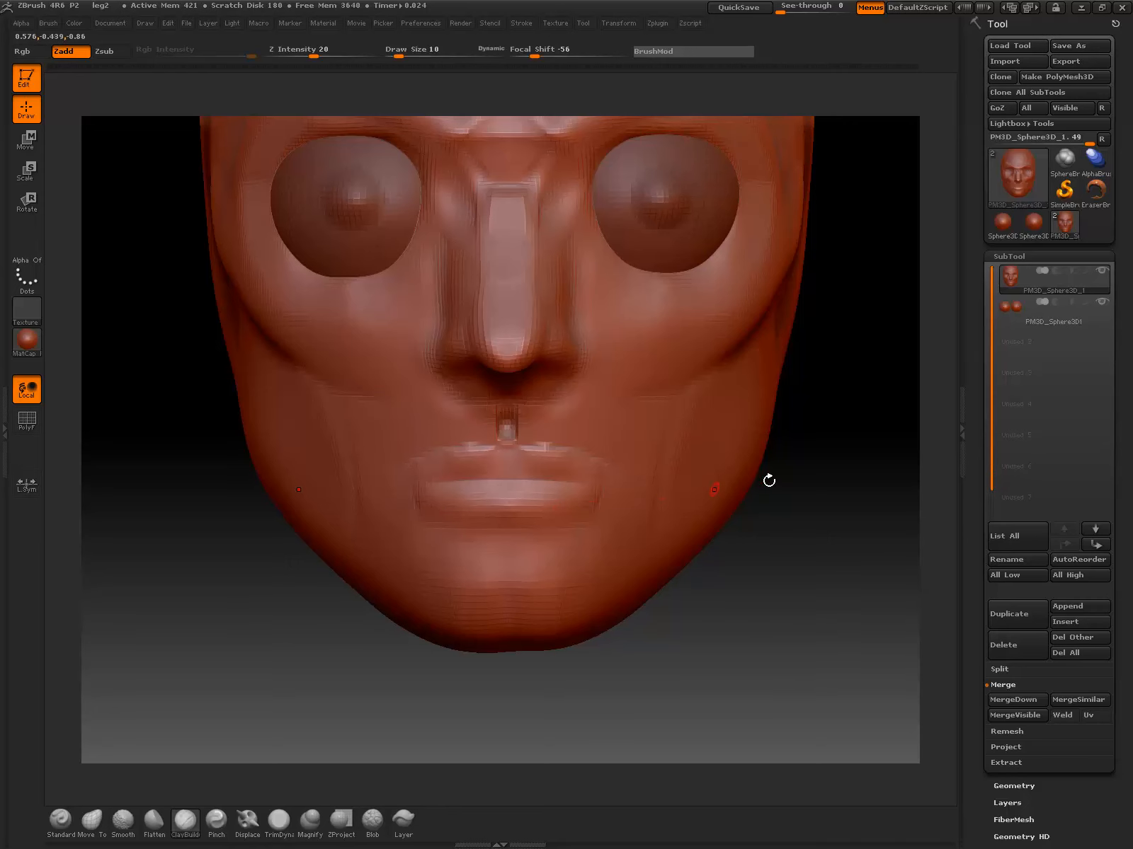
key(space)
drag(846, 372, 822, 412)
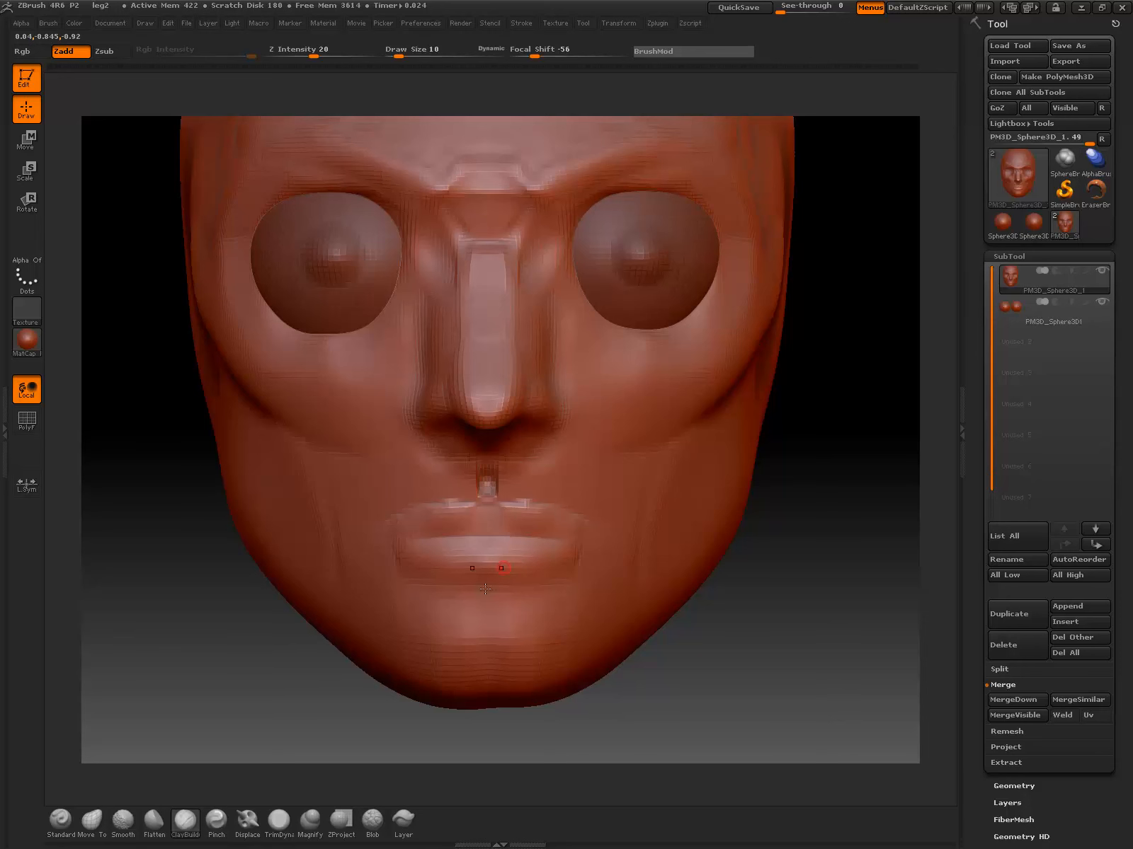
click(342, 820)
key(b)
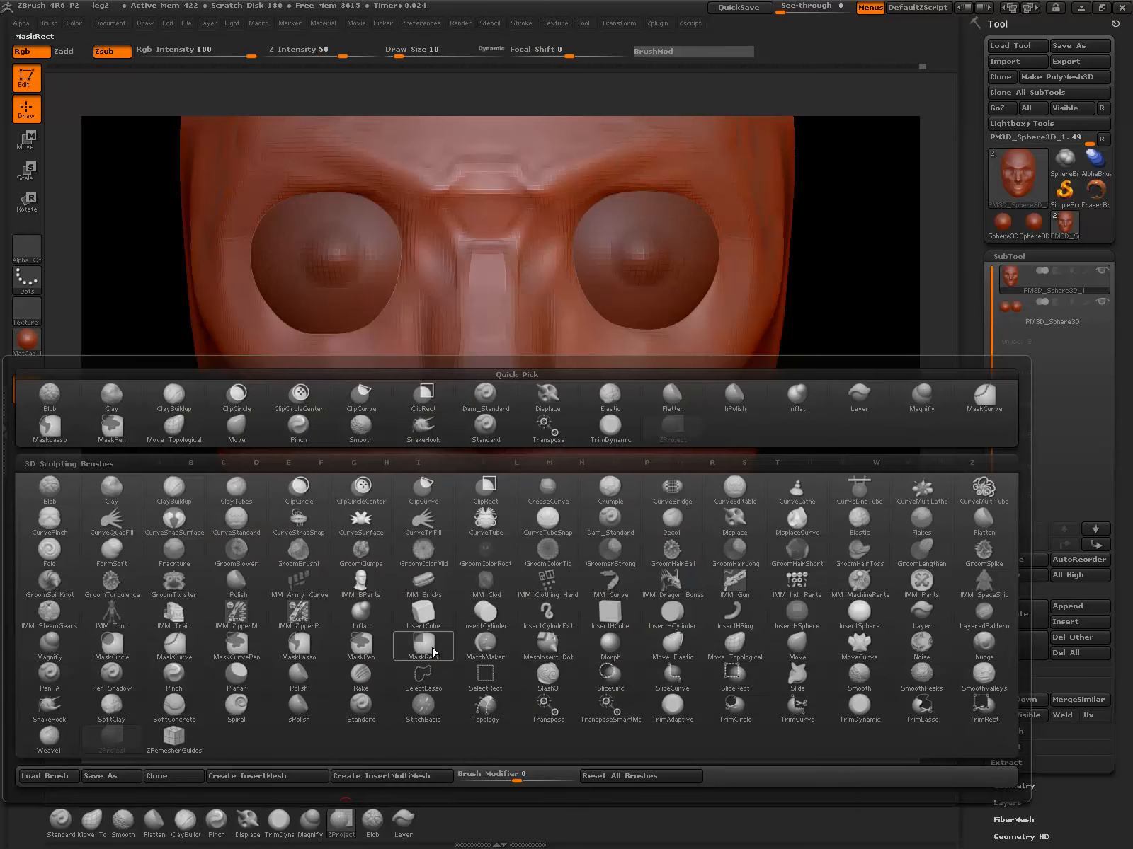
key(l)
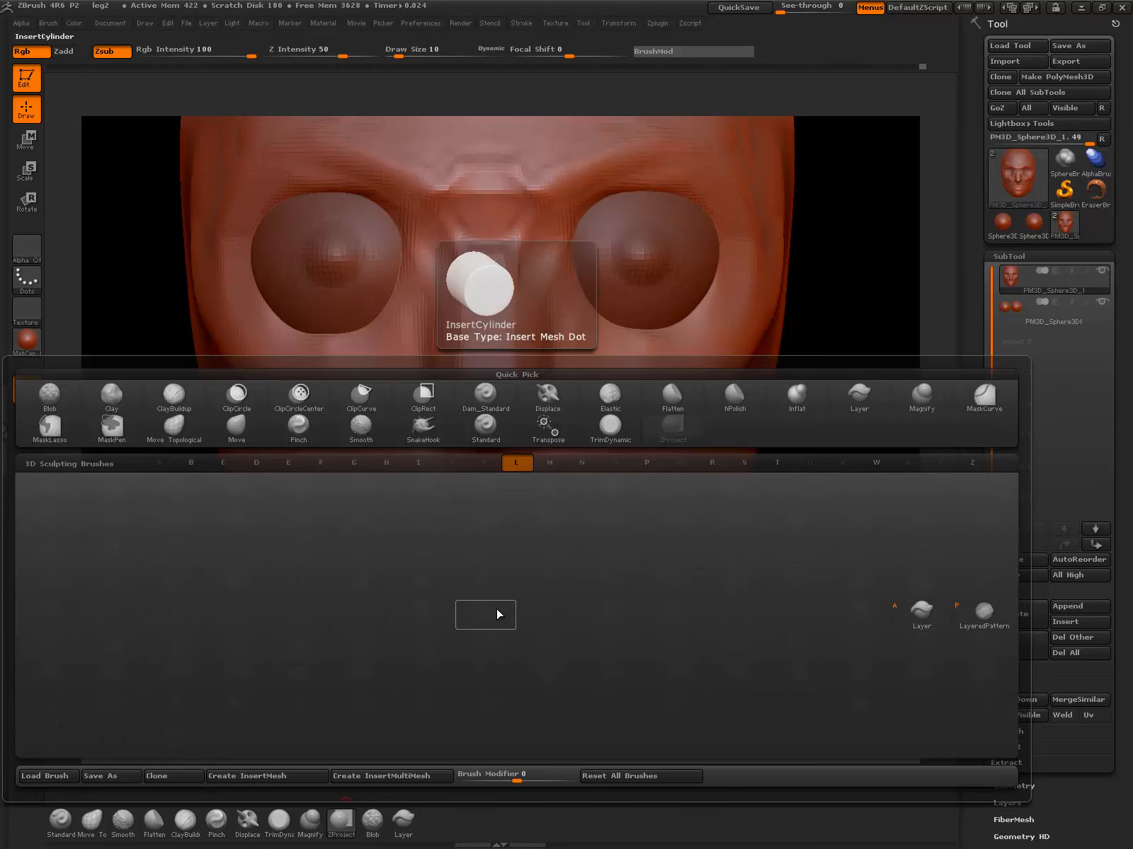
key(Escape)
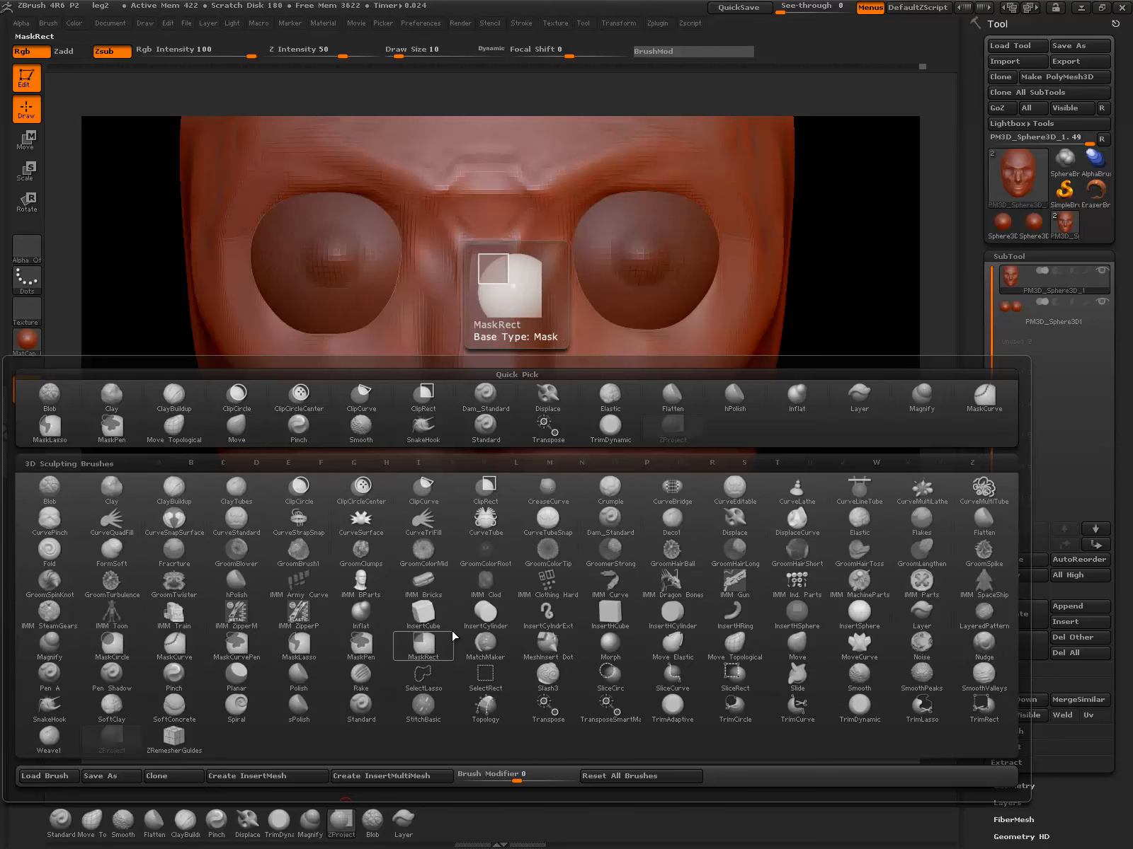
click(433, 674)
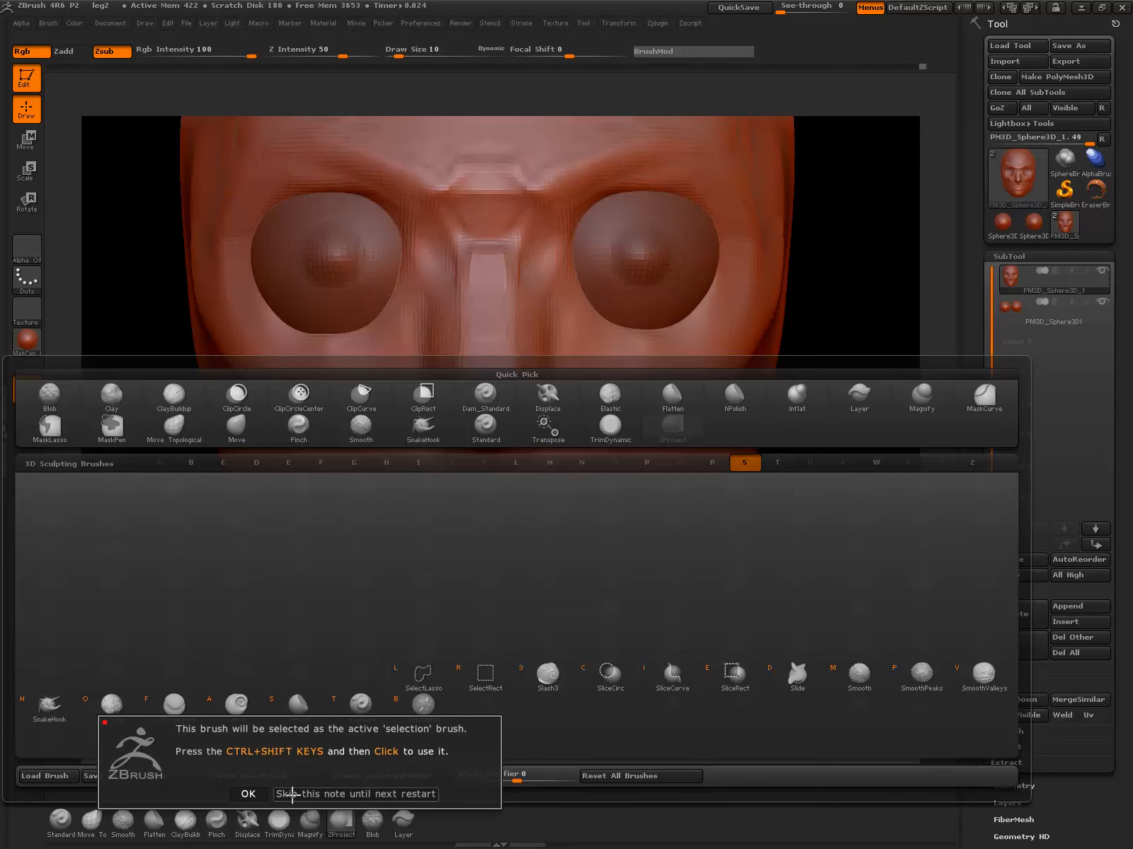
click(311, 793)
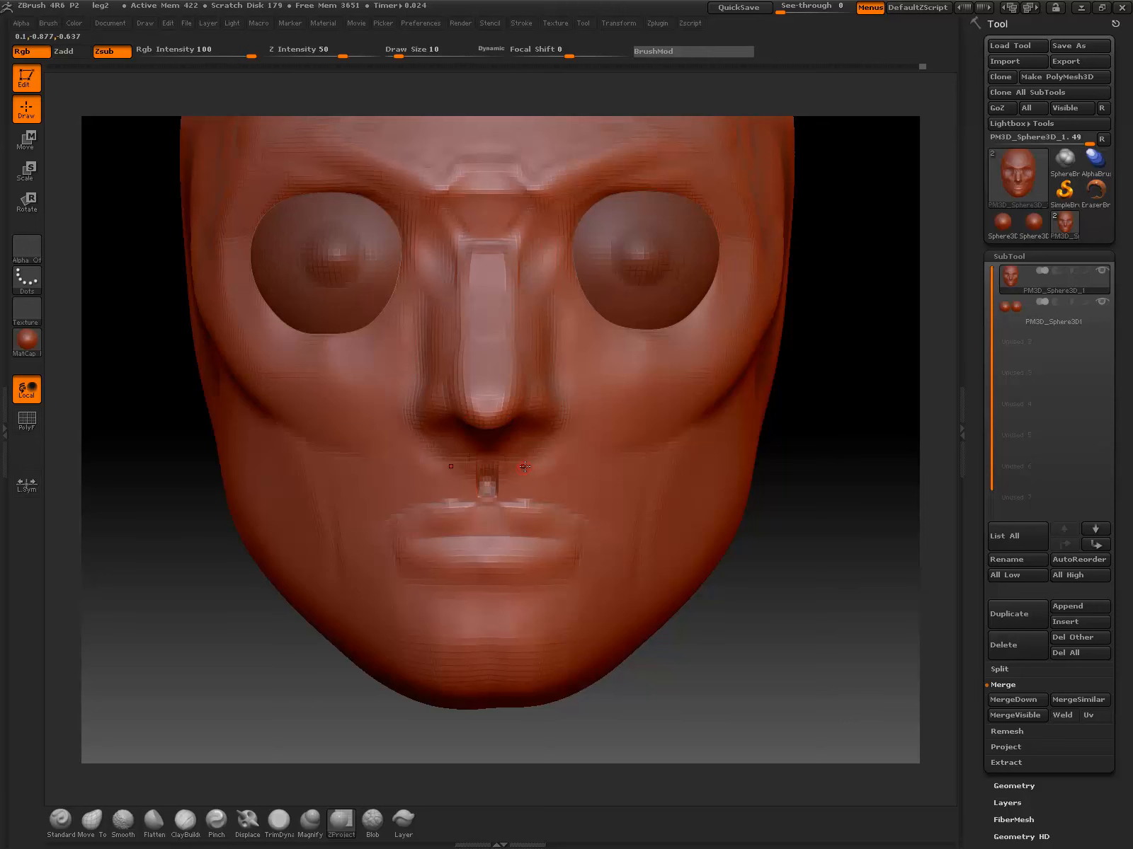
Step: Set up the Dam_Standard brush for the mouth line with a Z intensity of 33 and LazyMouse enabled at radius 20
click(342, 821)
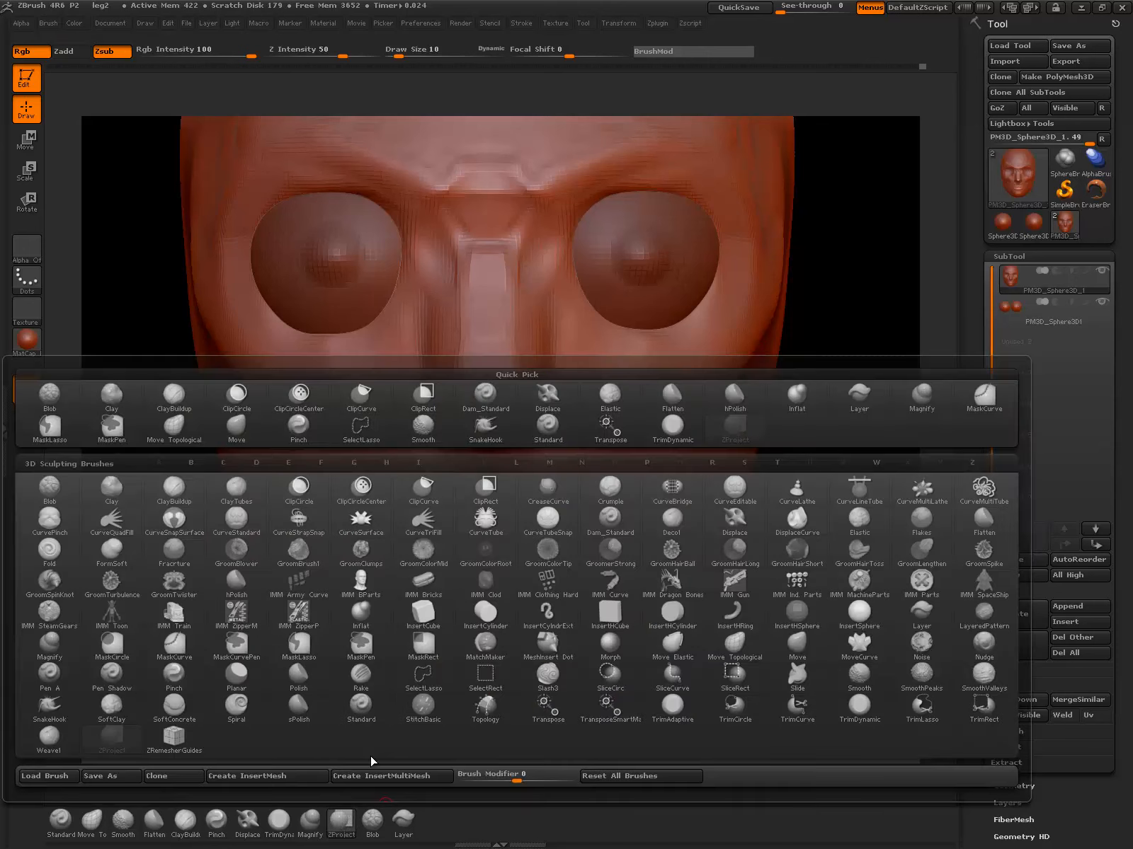
click(499, 408)
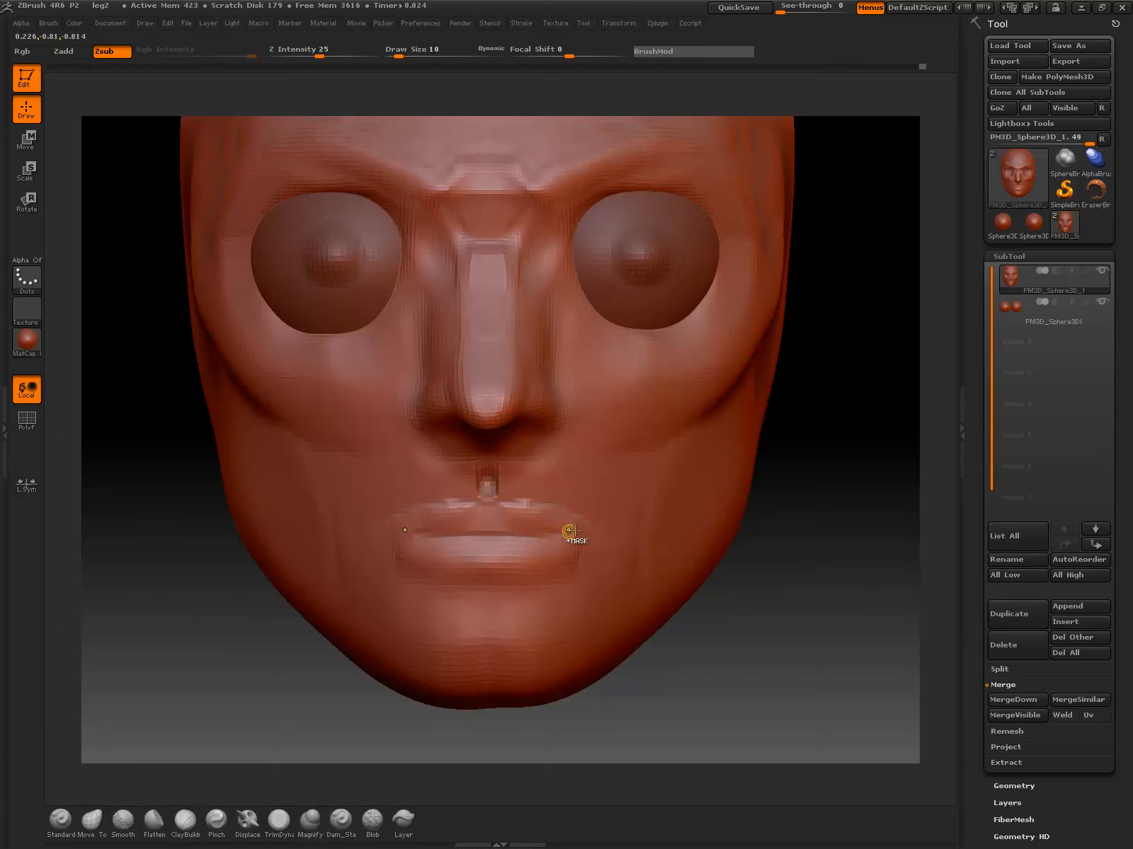
key(ctrl+z)
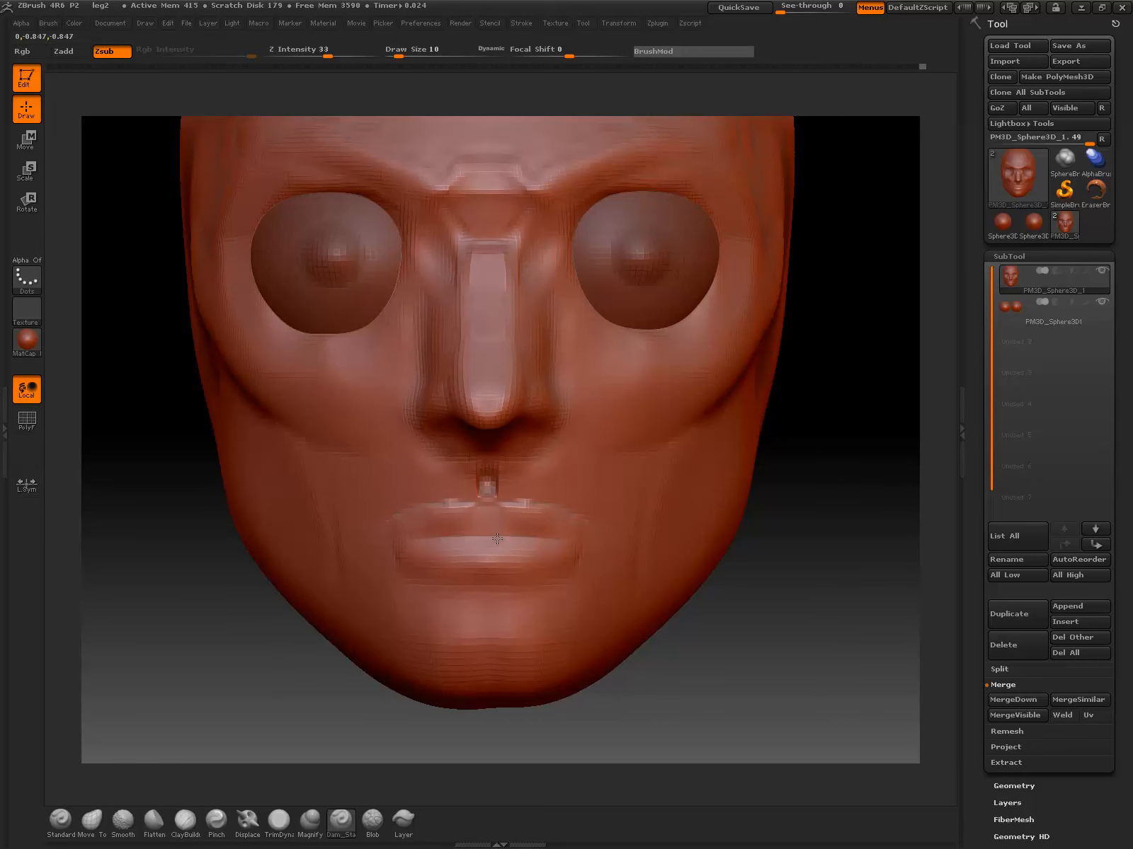
drag(395, 535, 570, 535)
click(523, 22)
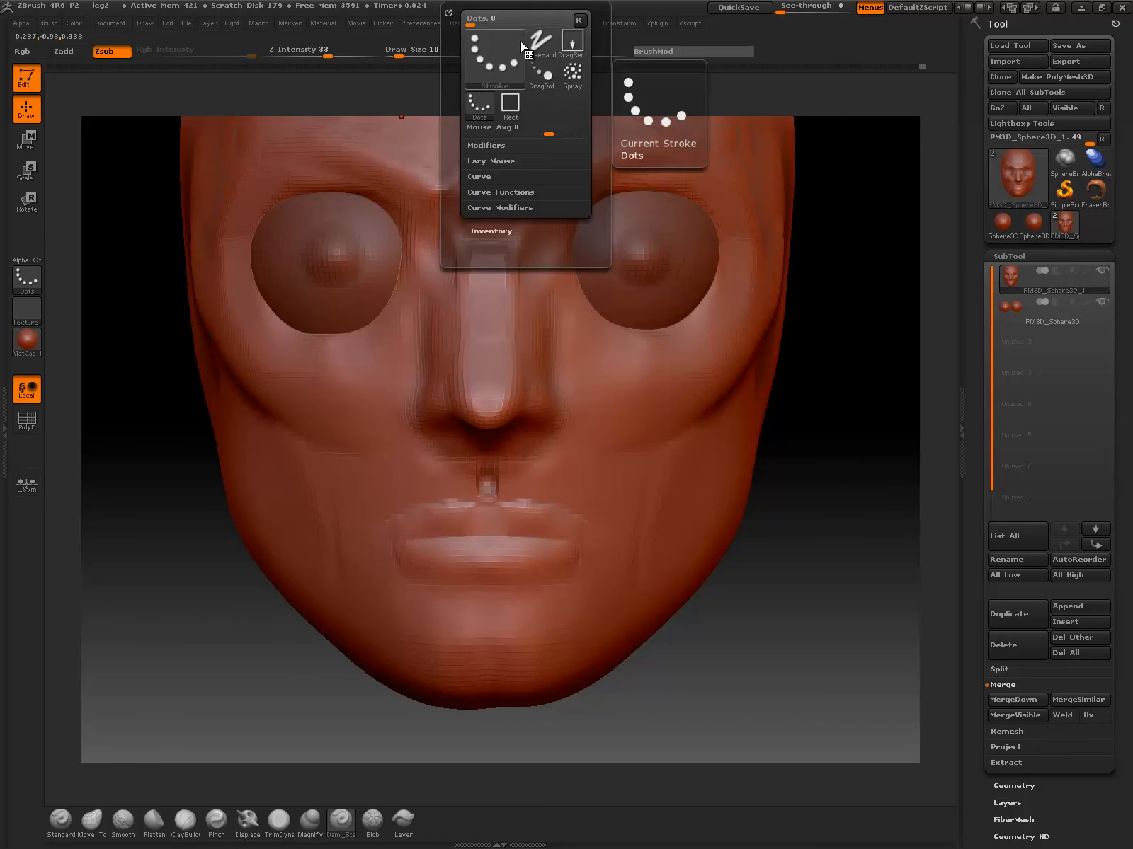
click(506, 162)
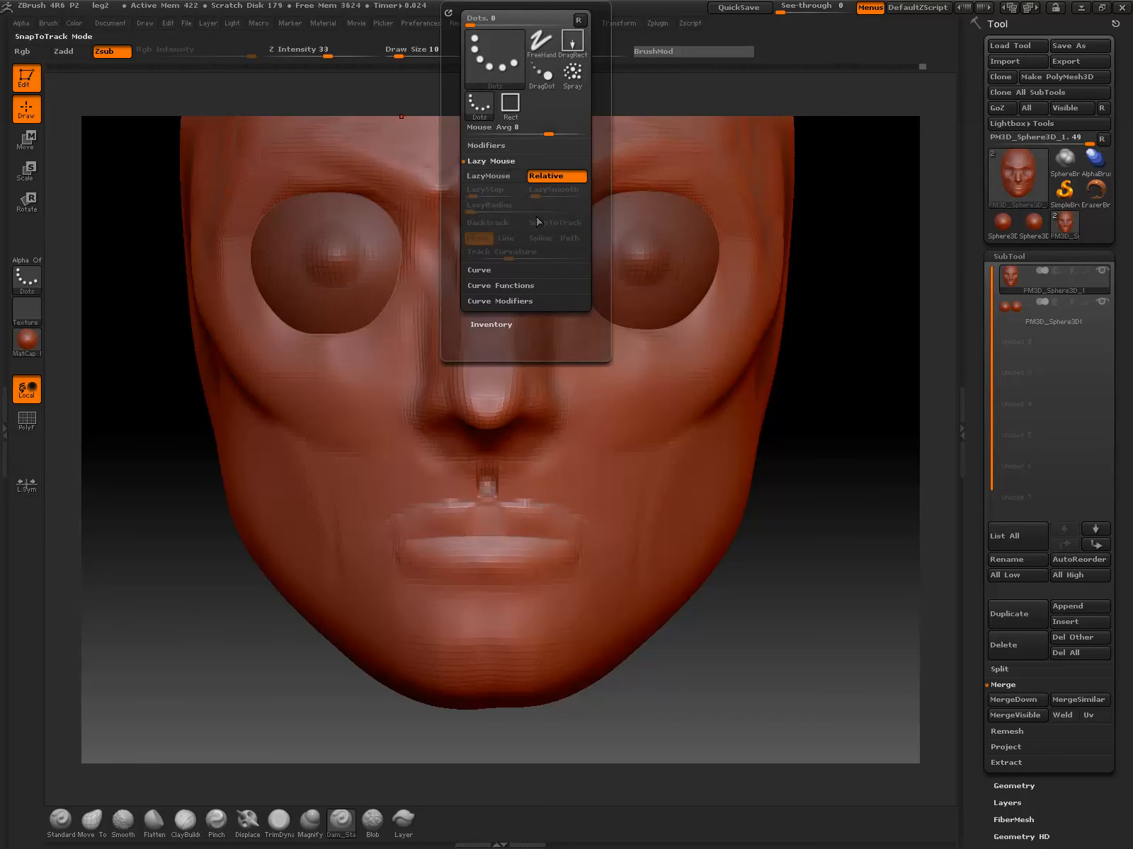
click(501, 177)
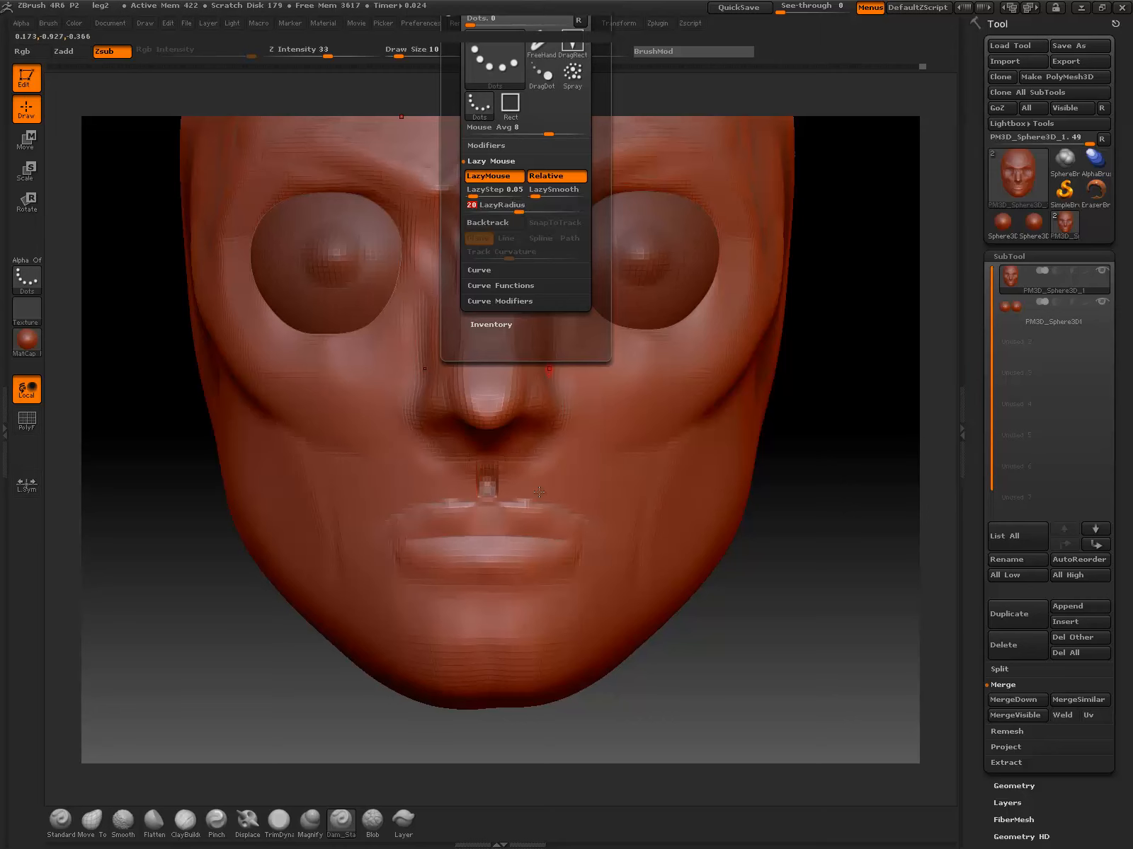
Step: Carve the parting line between the lips out to the mouth corners with the Dam_Standard brush at a draw size of 10
drag(487, 537, 509, 538)
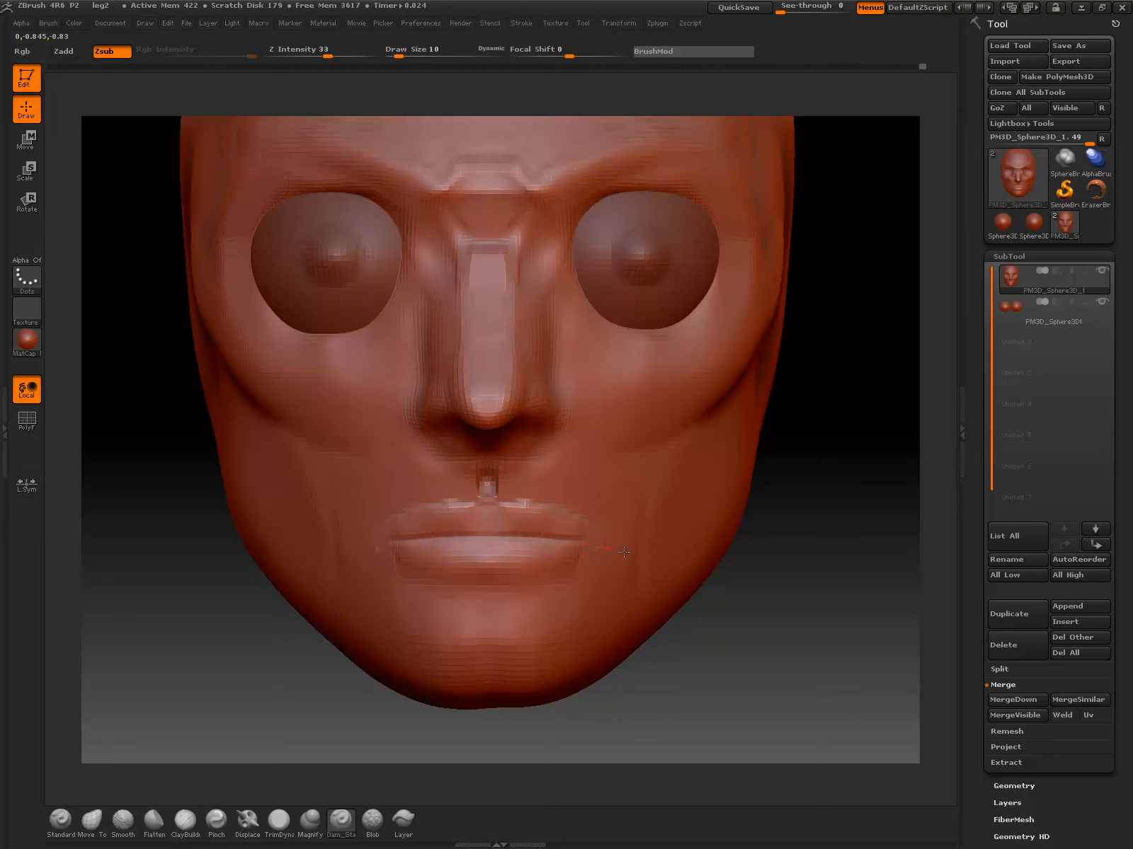
key(ctrl+z)
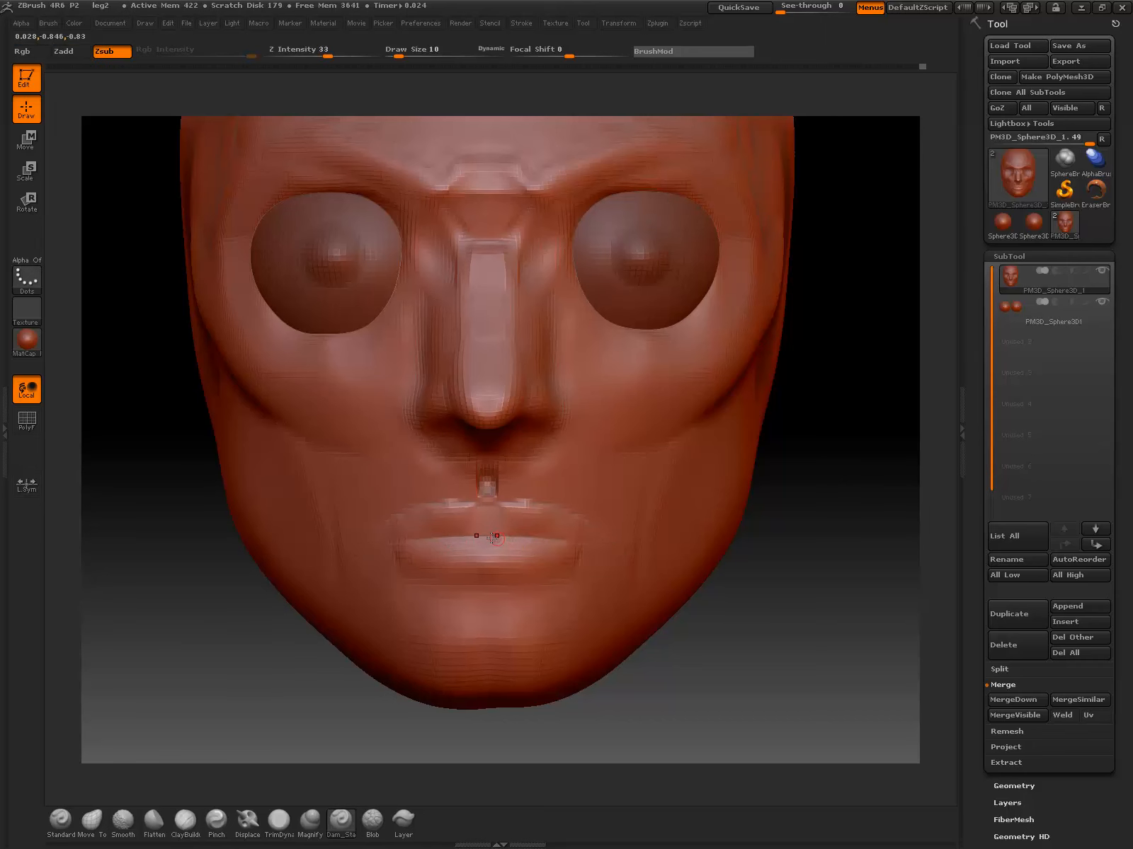
drag(488, 538, 636, 548)
drag(465, 540, 583, 543)
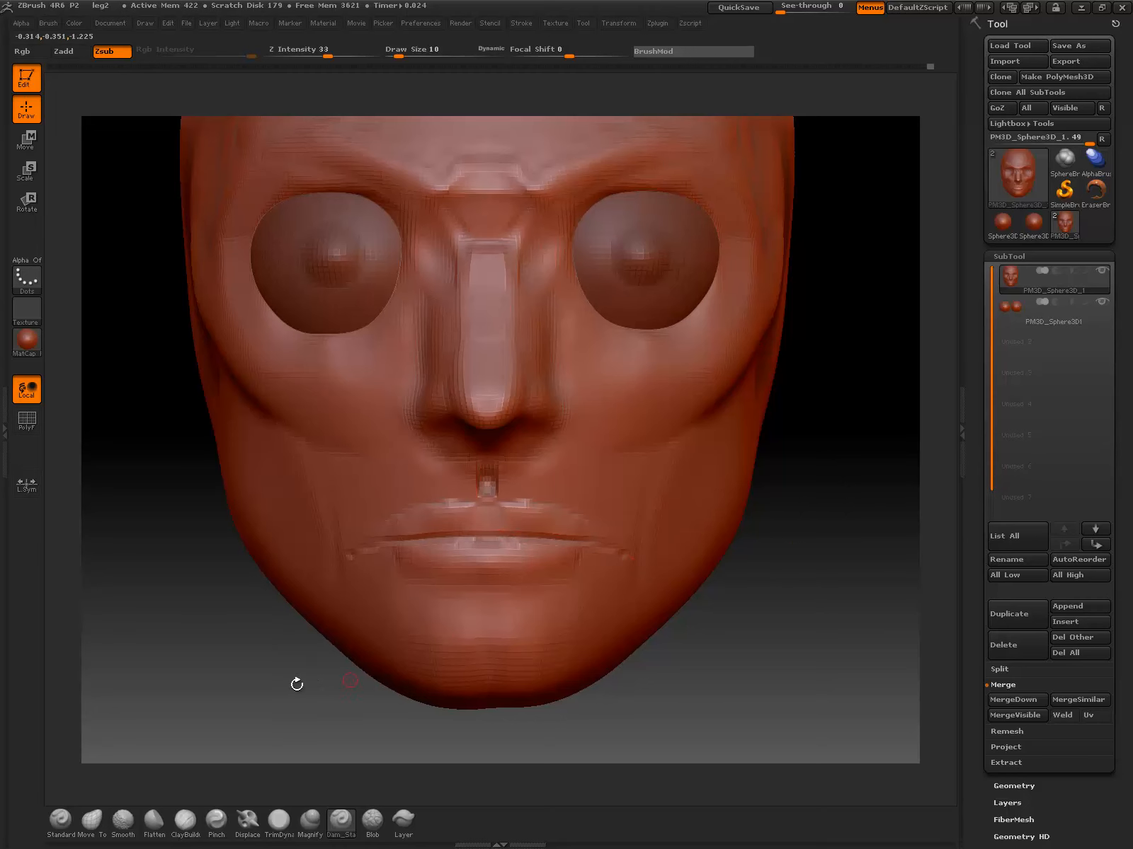
Step: Flatten the lips with the Flatten brush at a draw size of 26, and smooth the mouth line
click(154, 821)
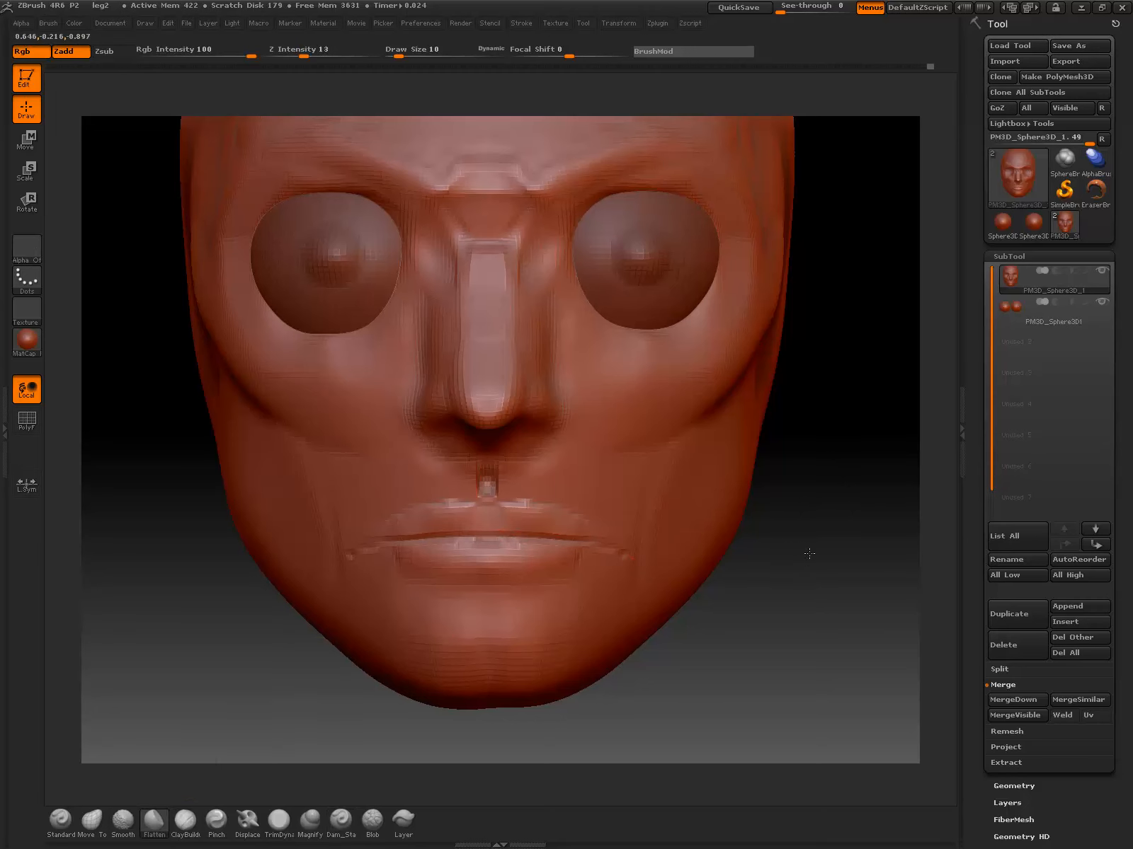
drag(811, 553, 761, 511)
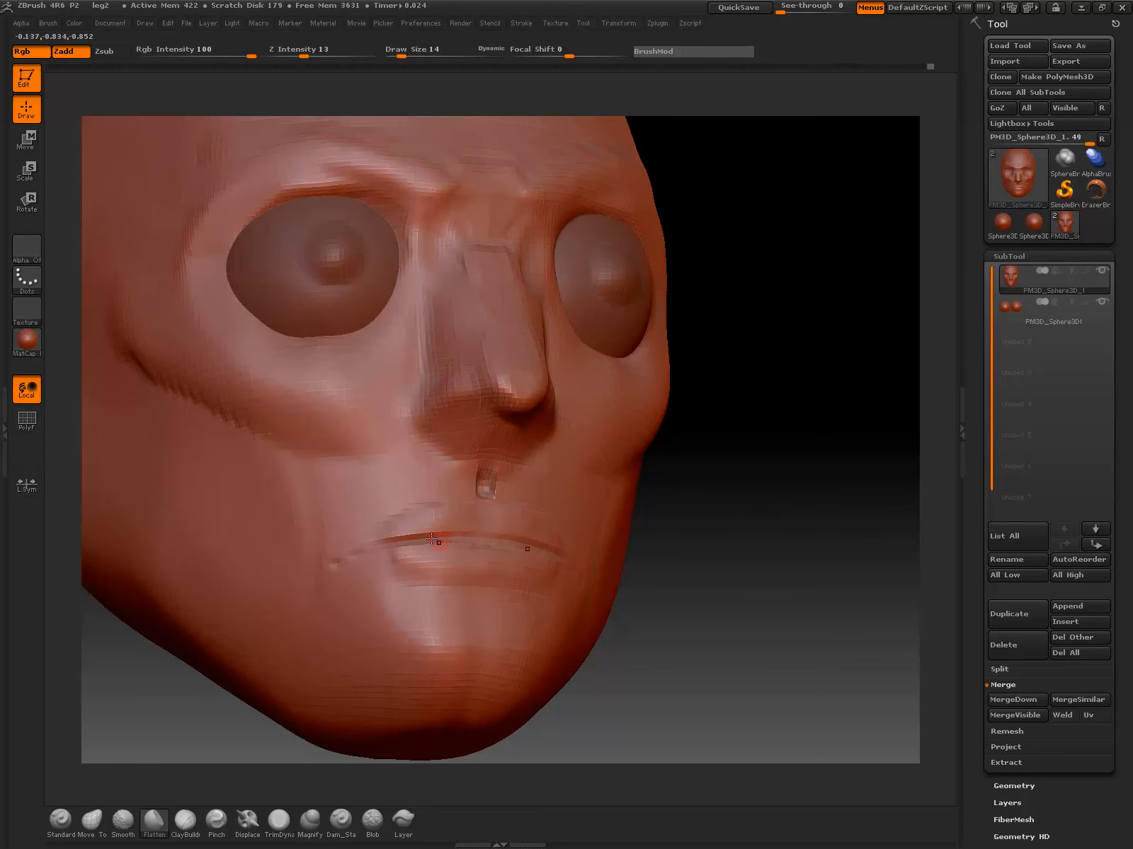
key(])
key(])
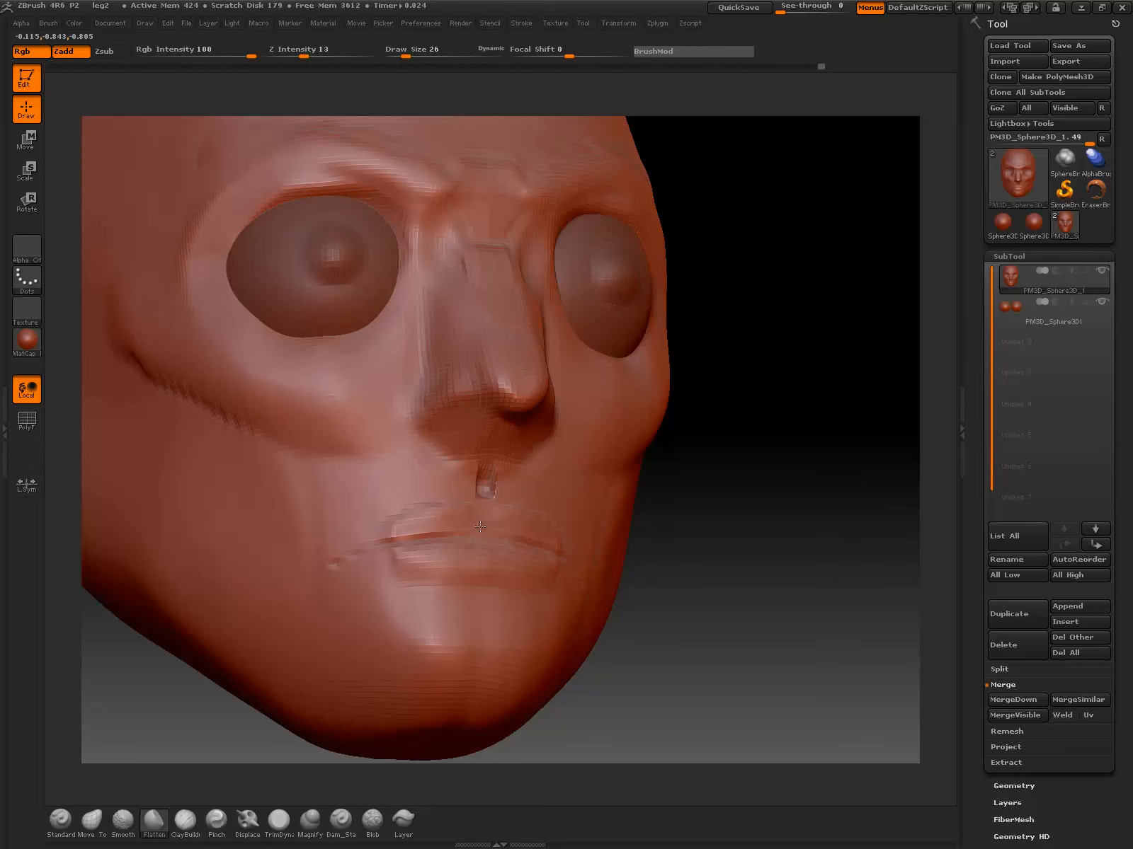
mouse_move(468, 526)
shift+mouse_down()
mouse_move(434, 539)
mouse_move(515, 525)
mouse_move(472, 529)
shift+mouse_up()
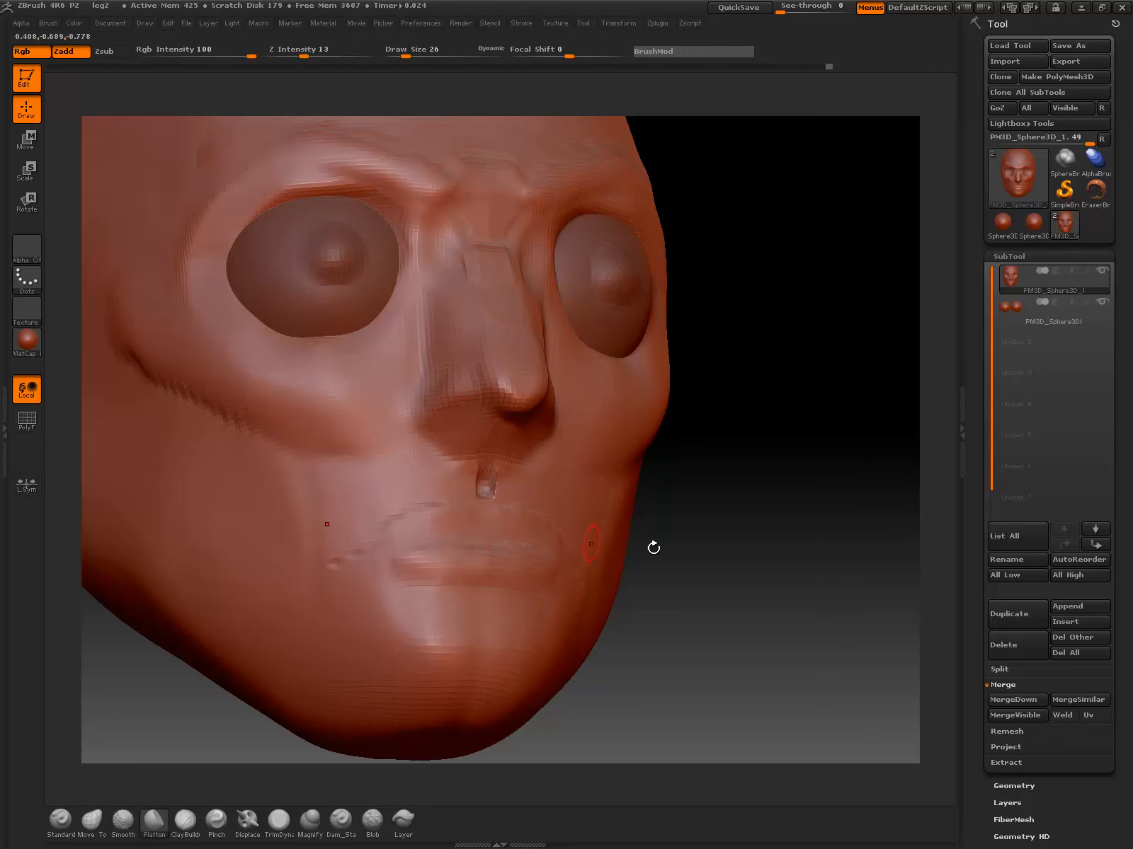
Step: Carve the upper lip's outline from below the philtrum toward the mouth corners with the Dam_Standard brush at a draw size of 14
mouse_move(732, 550)
mouse_down()
mouse_move(609, 556)
mouse_move(659, 577)
mouse_up()
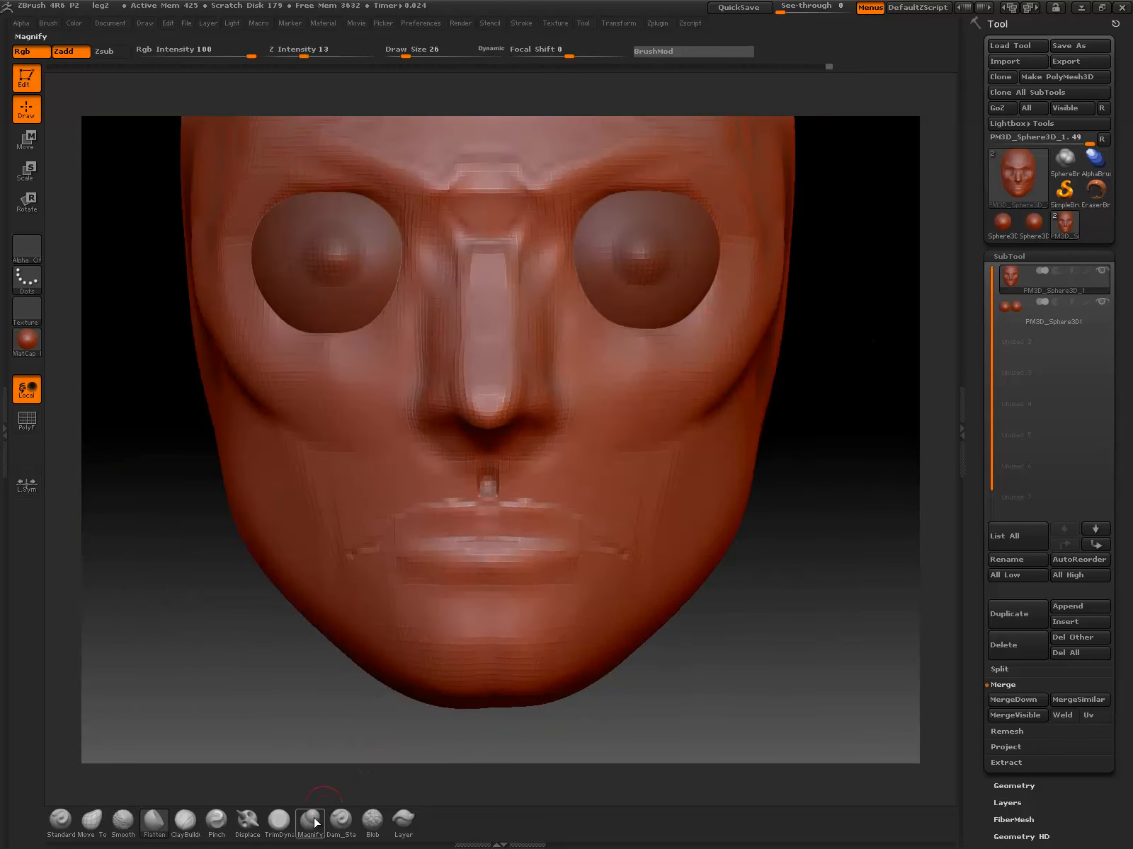
click(340, 821)
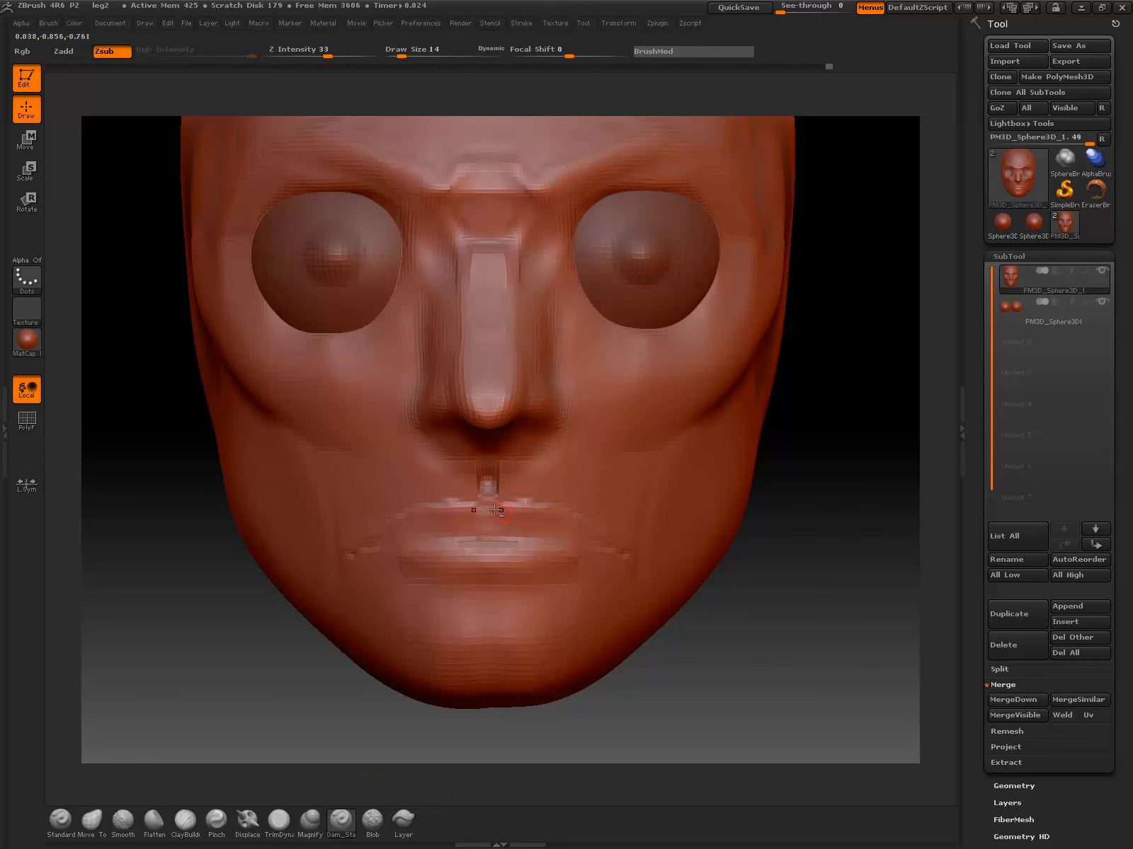
drag(522, 506, 587, 514)
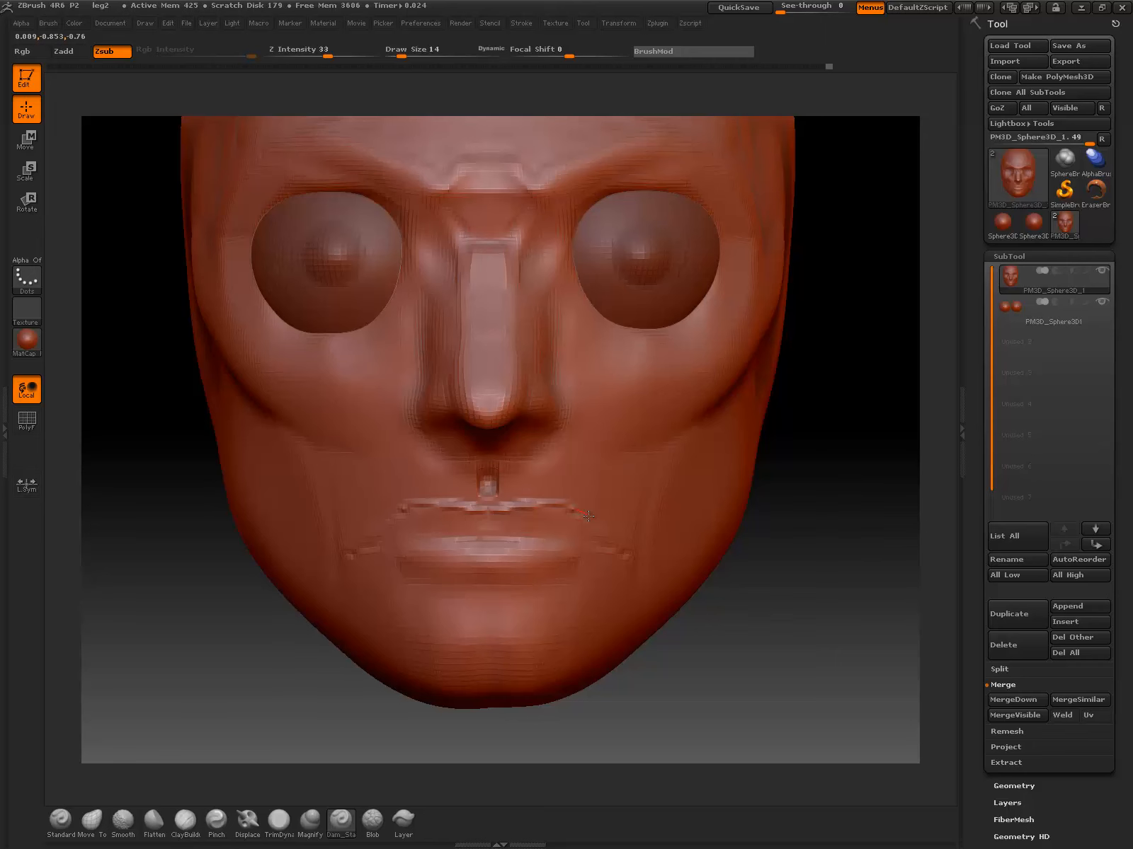
key(ctrl+z)
mouse_move(494, 510)
mouse_down()
mouse_move(542, 507)
mouse_move(624, 549)
mouse_up()
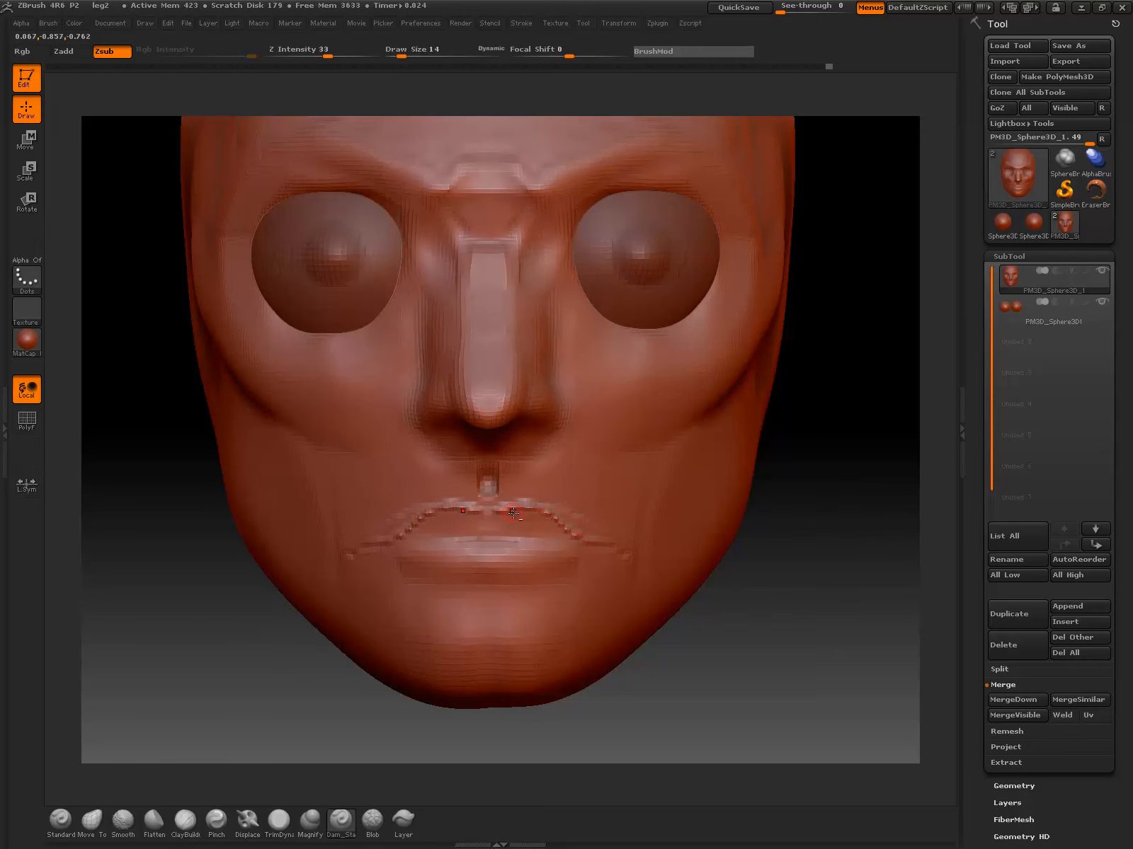
key(ctrl+z)
drag(508, 504, 583, 532)
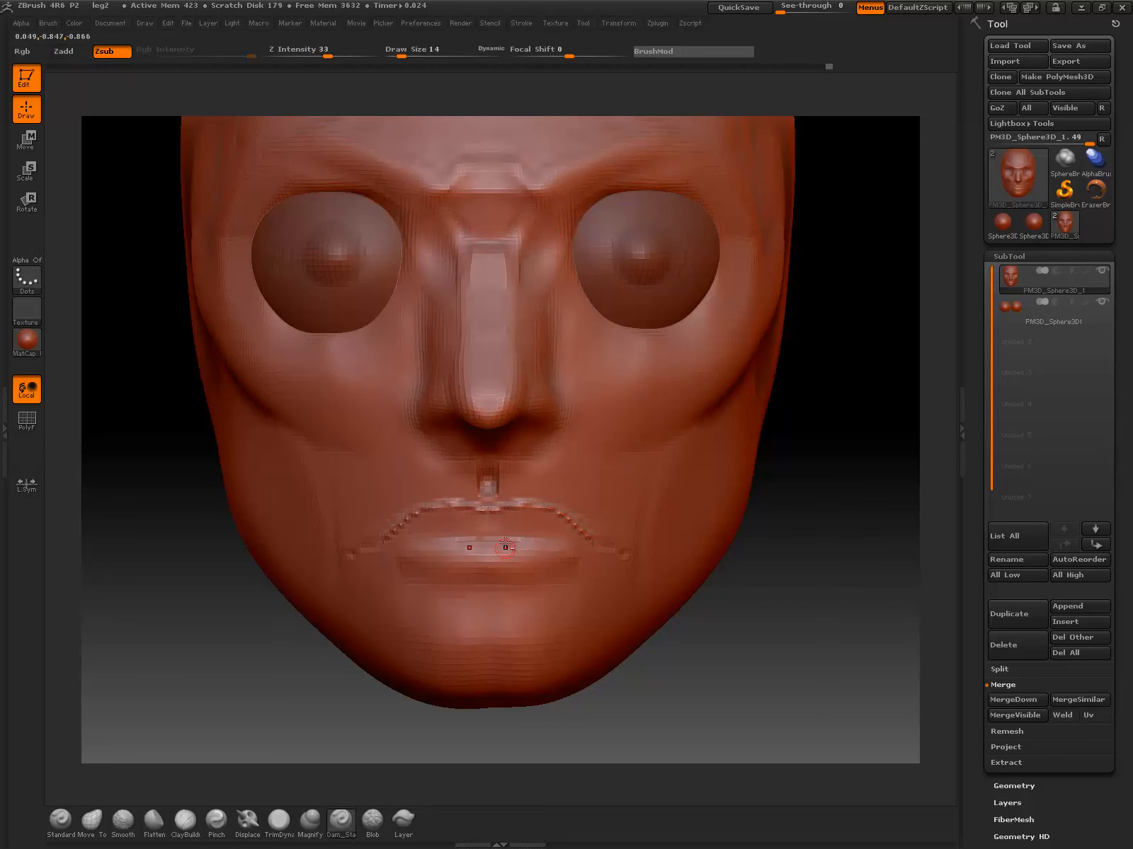
Step: Deepen the parting line between the lips and carve a crease beneath the lower lip with the Dam_Standard brush
drag(494, 537, 587, 531)
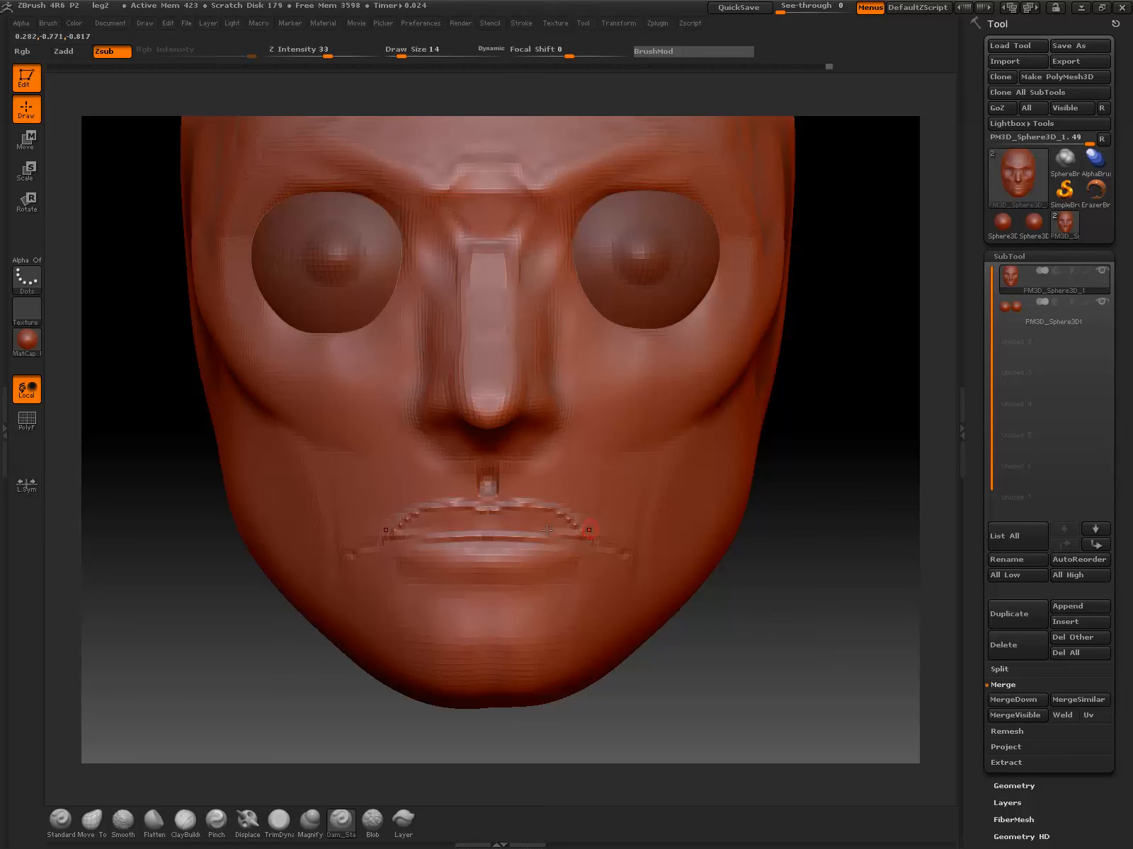
drag(489, 535, 589, 536)
mouse_move(464, 585)
mouse_down()
mouse_move(572, 581)
mouse_move(545, 597)
mouse_up()
Step: Smooth the lips, the mouth corners and the crease beneath the lower lip with the Smooth brush at a draw size of 30
alt+drag(751, 577, 715, 586)
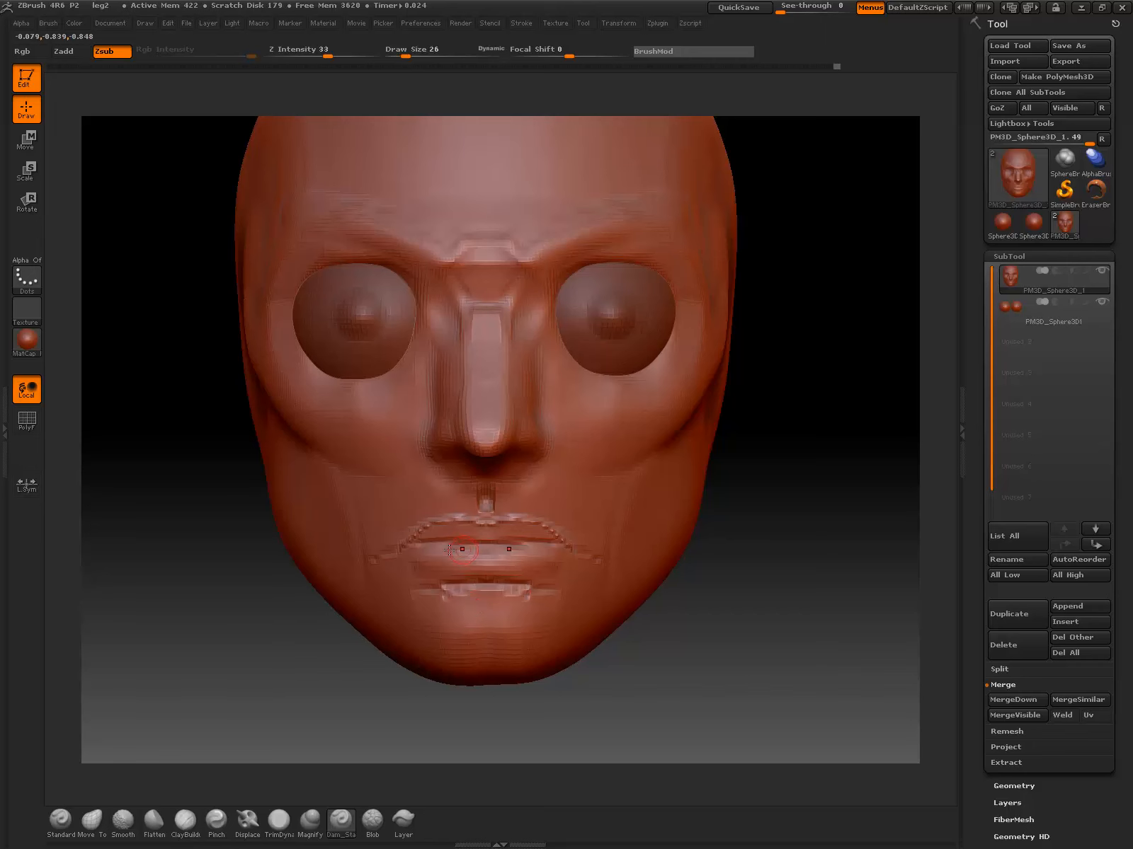
key(shift)
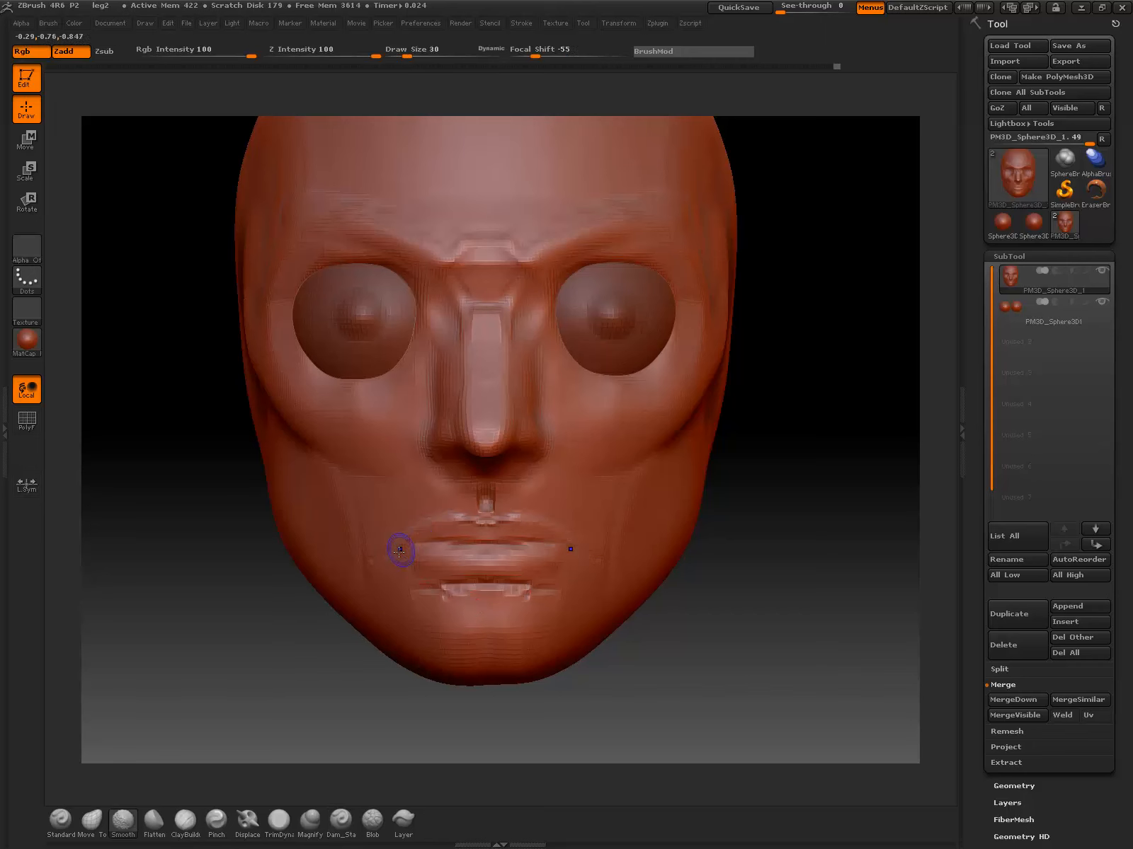
mouse_move(466, 533)
shift+mouse_down()
mouse_move(487, 529)
mouse_move(463, 553)
shift+mouse_up()
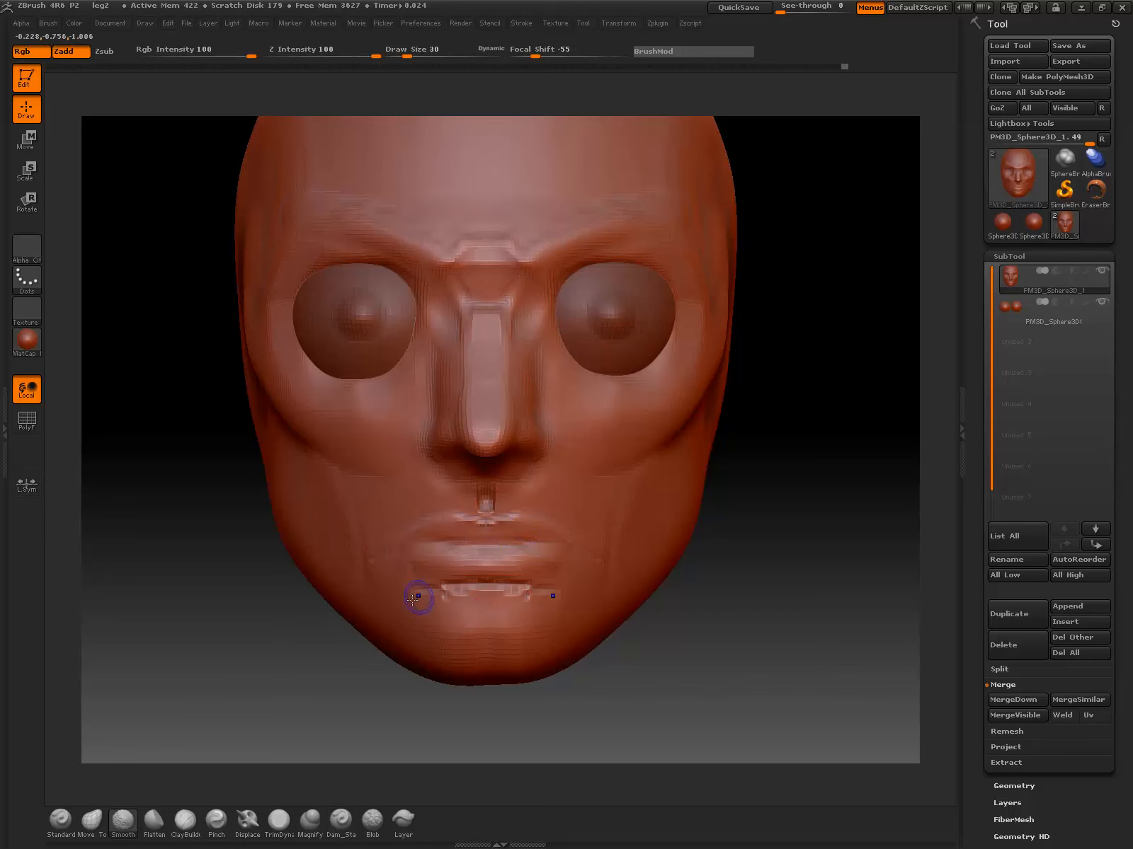
mouse_move(421, 598)
shift+mouse_down()
mouse_move(488, 592)
mouse_move(481, 599)
shift+mouse_up()
mouse_move(759, 584)
alt+mouse_down()
mouse_move(718, 564)
mouse_move(728, 602)
mouse_move(677, 592)
mouse_move(687, 592)
alt+mouse_up()
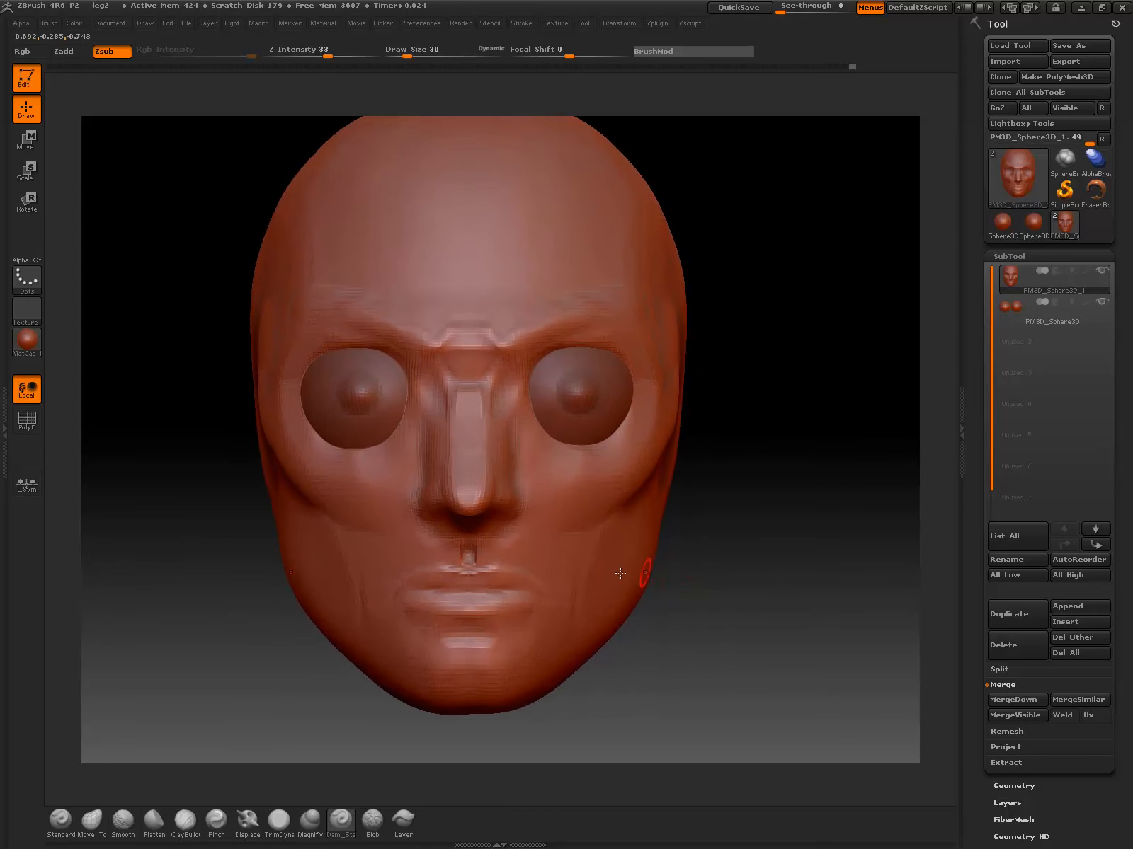